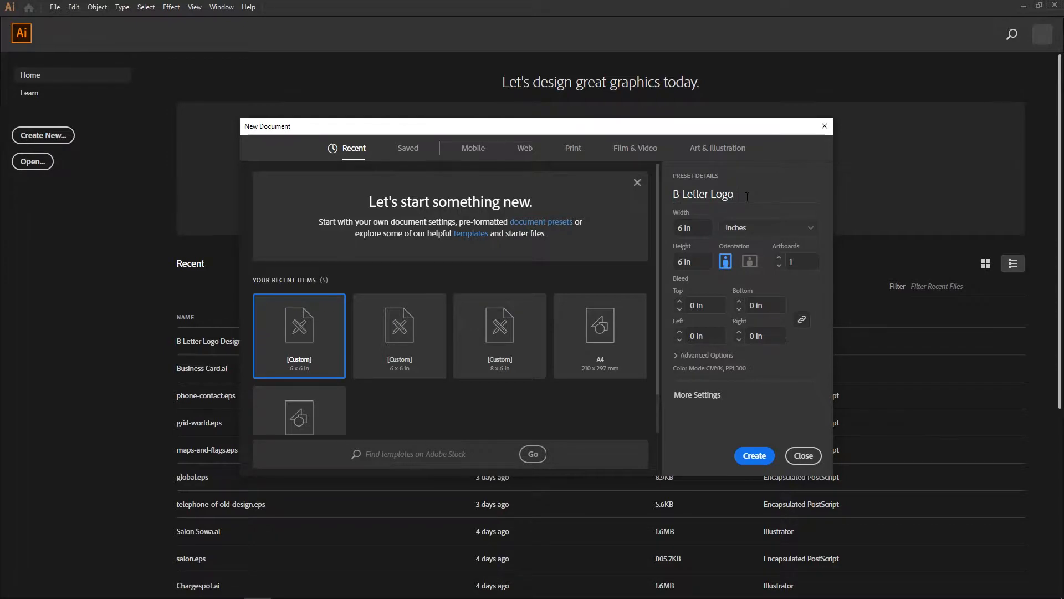
# Finish naming the document B Letter Logo Design and create it at 6 × 6 in.
pyautogui.write('ign')
pyautogui.click(755, 455)
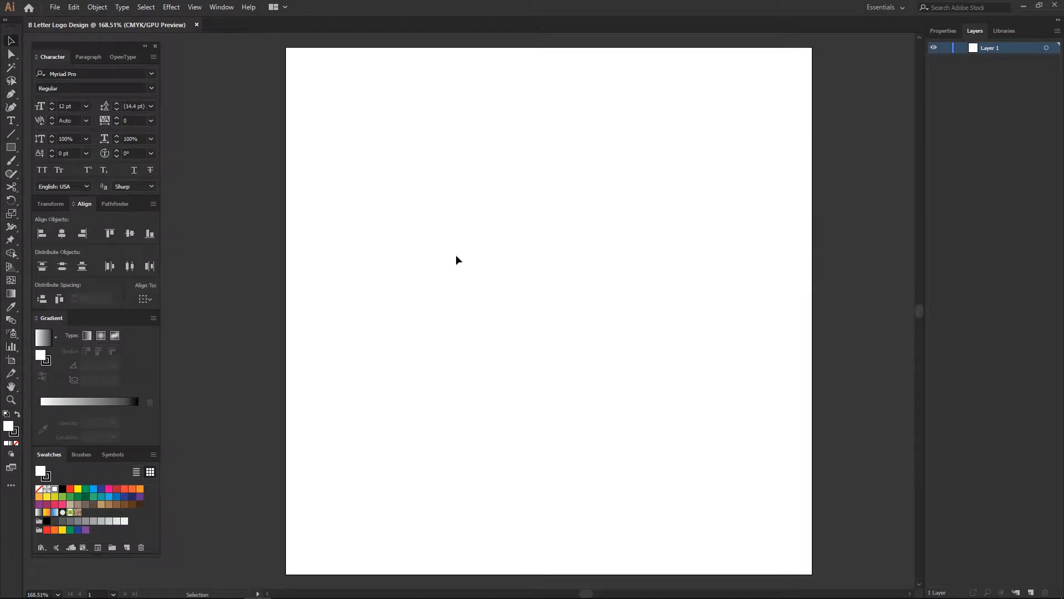
# Place the linked sketch image B.jpg onto the artboard.
pyautogui.click(55, 8)
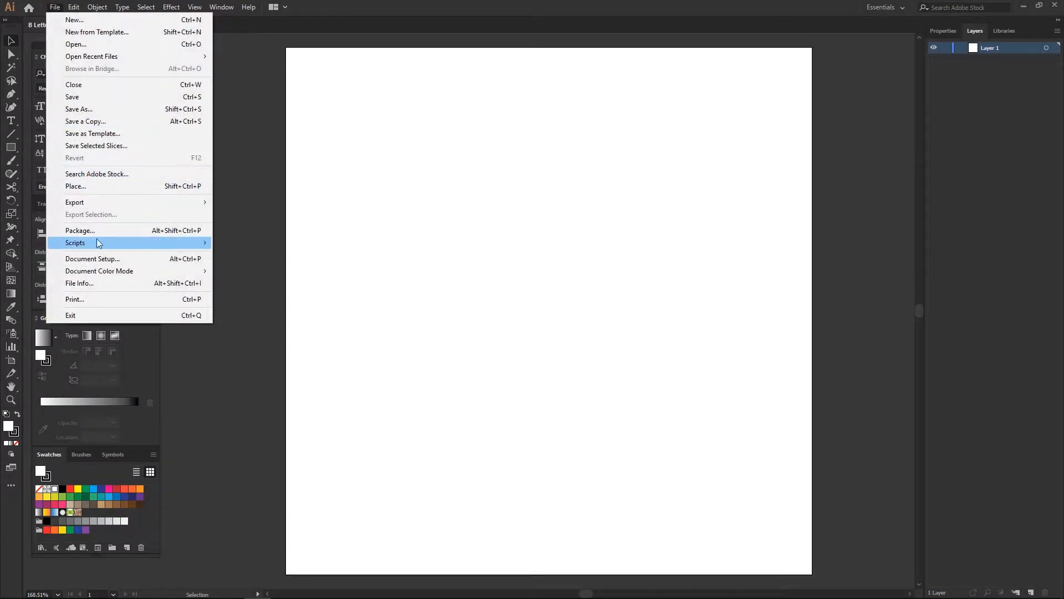
pyautogui.click(82, 187)
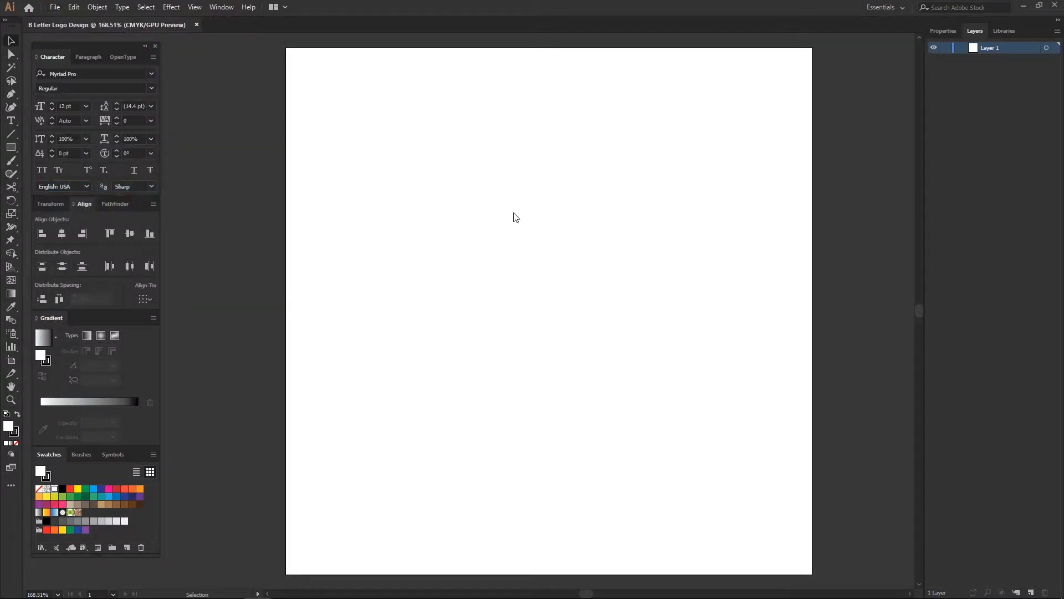
pyautogui.click(341, 103)
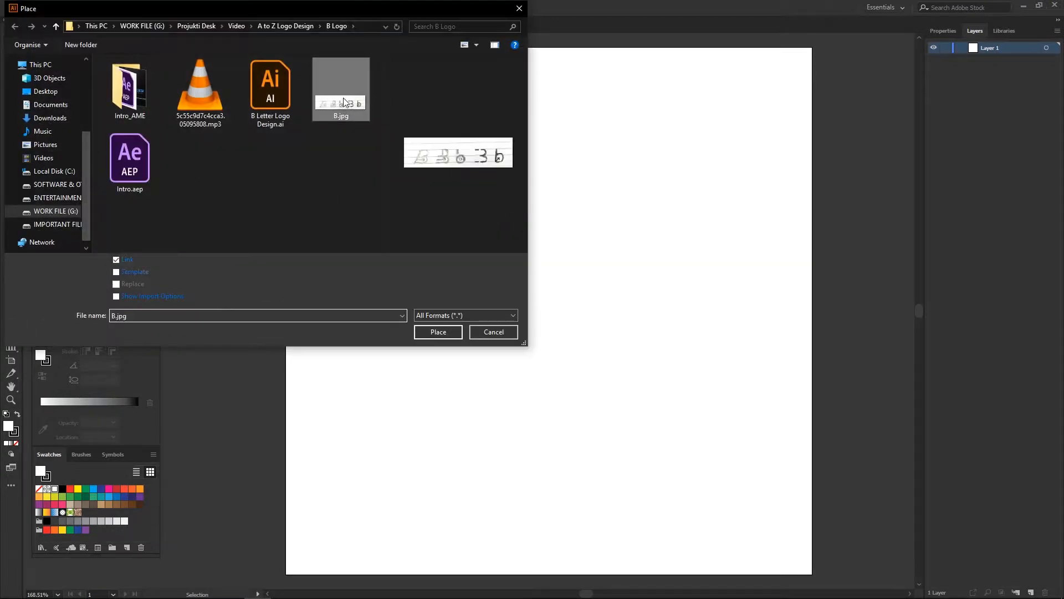
pyautogui.click(438, 331)
pyautogui.click(297, 114)
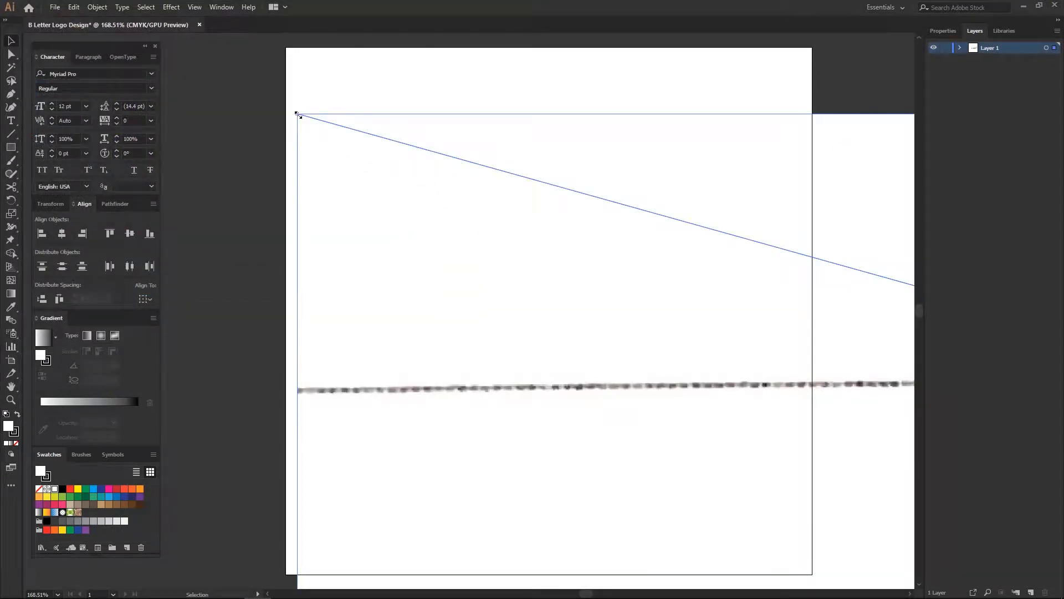
# Scale the placed sketch down to fit within the artboard's width and position it near the artboard's upper edge.
pyautogui.moveTo(299, 114); pyautogui.dragTo(729, 323)
pyautogui.moveTo(835, 321); pyautogui.dragTo(277, 160)
pyautogui.moveTo(237, 93)
pyautogui.mouseDown()
pyautogui.moveTo(555, 311)
pyautogui.moveTo(506, 281)
pyautogui.moveTo(889, 331)
pyautogui.moveTo(304, 144)
pyautogui.moveTo(203, 72)
pyautogui.moveTo(214, 41)
pyautogui.moveTo(487, 226)
pyautogui.moveTo(760, 262)
pyautogui.mouseUp()
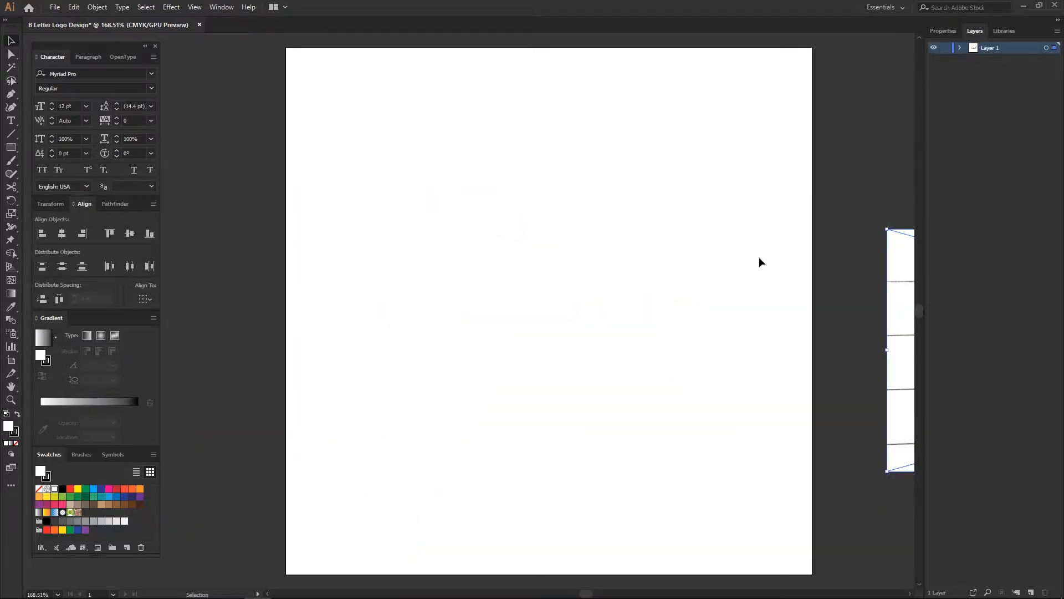
pyautogui.moveTo(891, 265)
pyautogui.mouseDown()
pyautogui.moveTo(356, 107)
pyautogui.moveTo(346, 72)
pyautogui.moveTo(494, 138)
pyautogui.moveTo(566, 135)
pyautogui.mouseUp()
pyautogui.moveTo(803, 201)
pyautogui.mouseDown()
pyautogui.moveTo(564, 217)
pyautogui.moveTo(625, 181)
pyautogui.moveTo(604, 145)
pyautogui.moveTo(582, 154)
pyautogui.mouseUp()
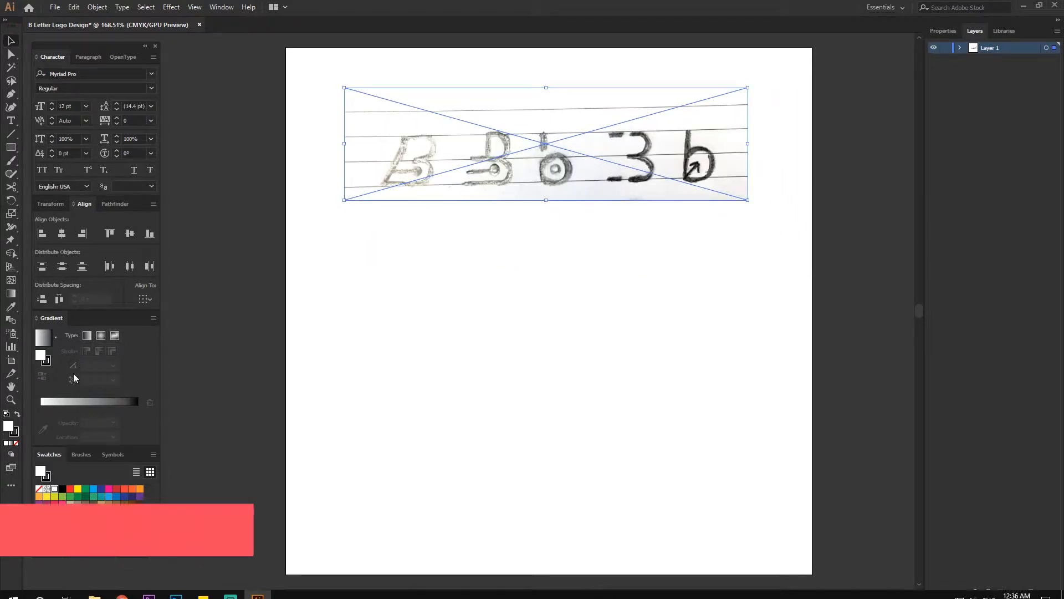
# Lock the layer holding the sketch and add a new layer above it.
pyautogui.click(945, 48)
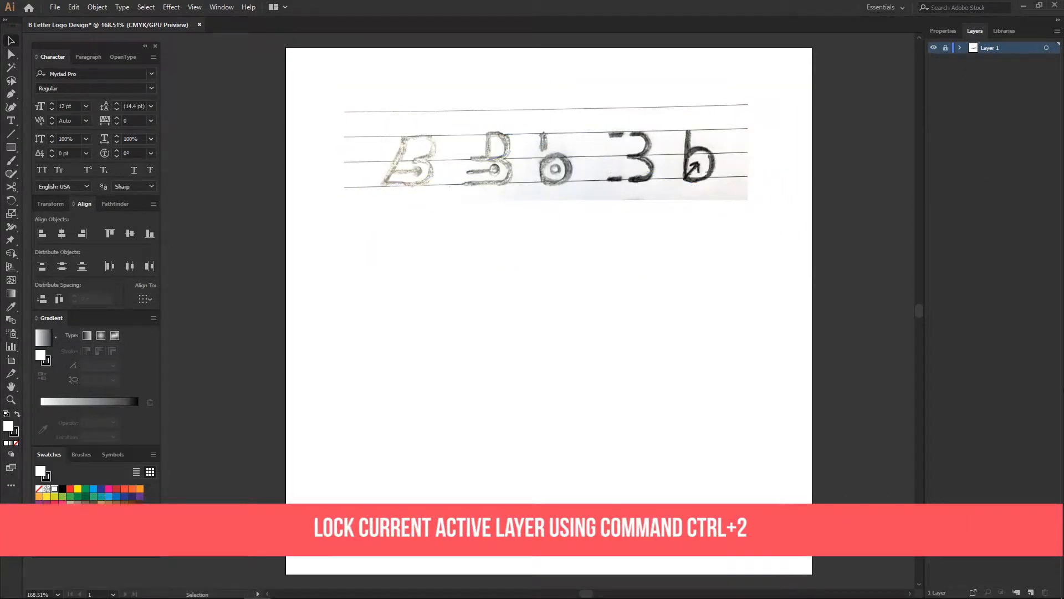
pyautogui.click(1031, 592)
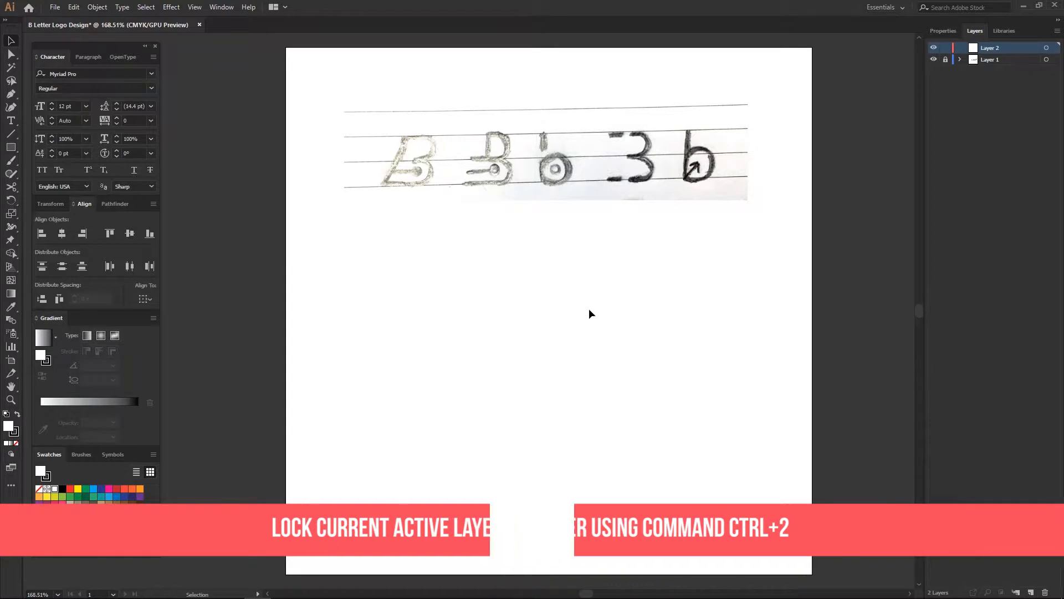
# Draw a black square about 0.45 in wide below the first sketched B.
pyautogui.moveTo(487, 136); pyautogui.dragTo(531, 155)
pyautogui.moveTo(514, 206)
pyautogui.mouseDown()
pyautogui.moveTo(438, 300)
pyautogui.moveTo(489, 268)
pyautogui.mouseUp()
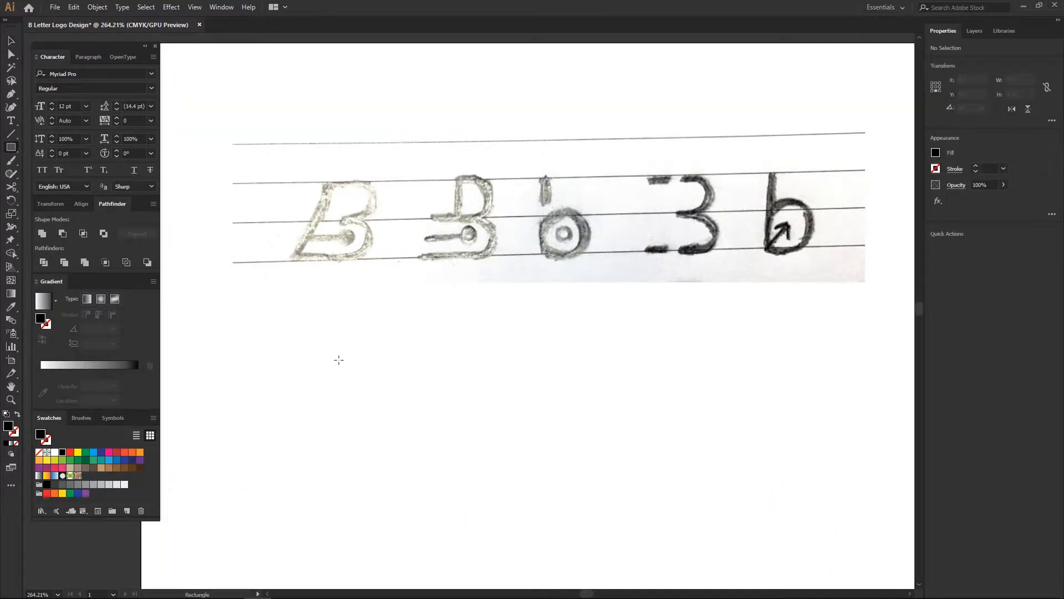
pyautogui.moveTo(302, 327); pyautogui.dragTo(364, 379)
pyautogui.press('v')
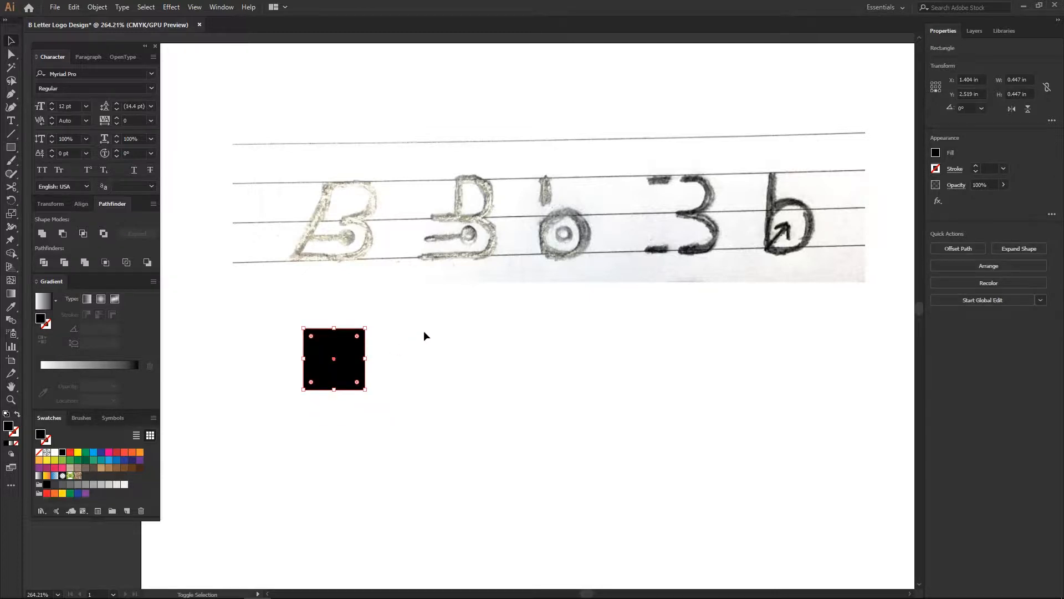
# Remove the square's fill, give it a 7 pt stroke and align the stroke to the inside.
pyautogui.click(936, 153)
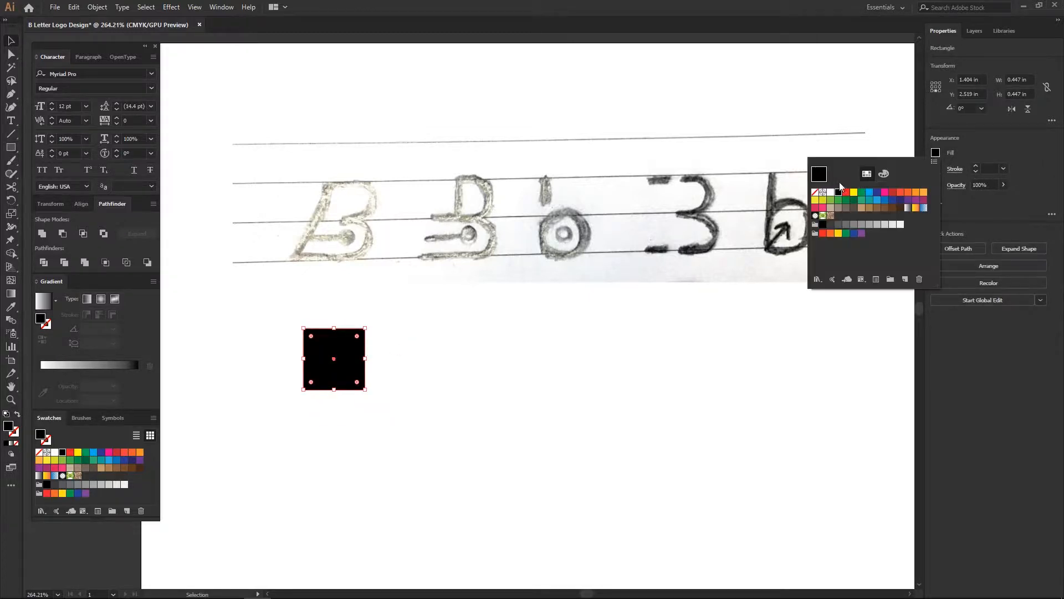
pyautogui.click(814, 193)
pyautogui.click(1003, 168)
pyautogui.click(1026, 286)
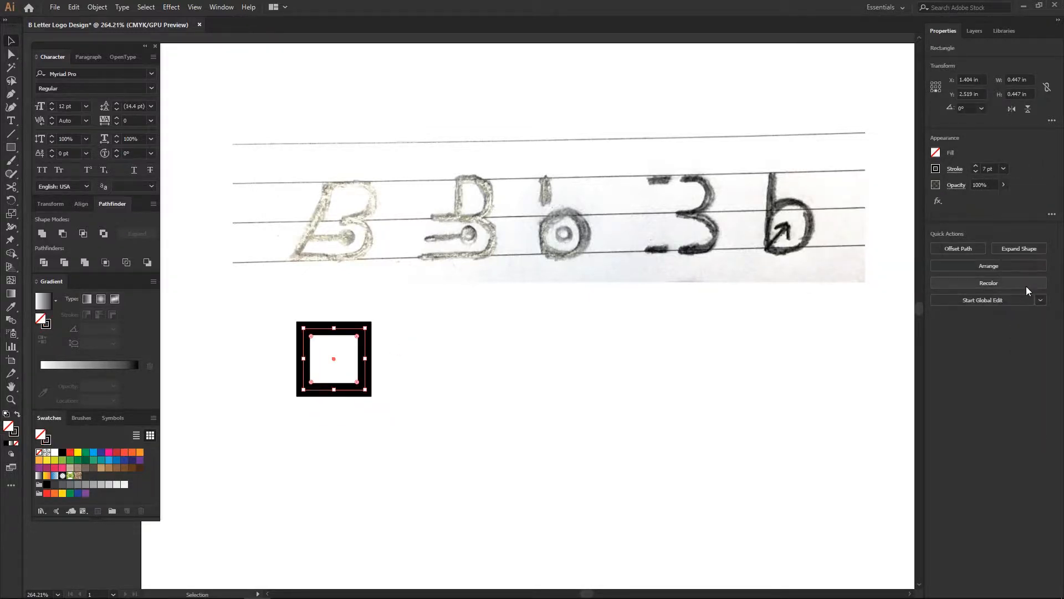
pyautogui.click(954, 169)
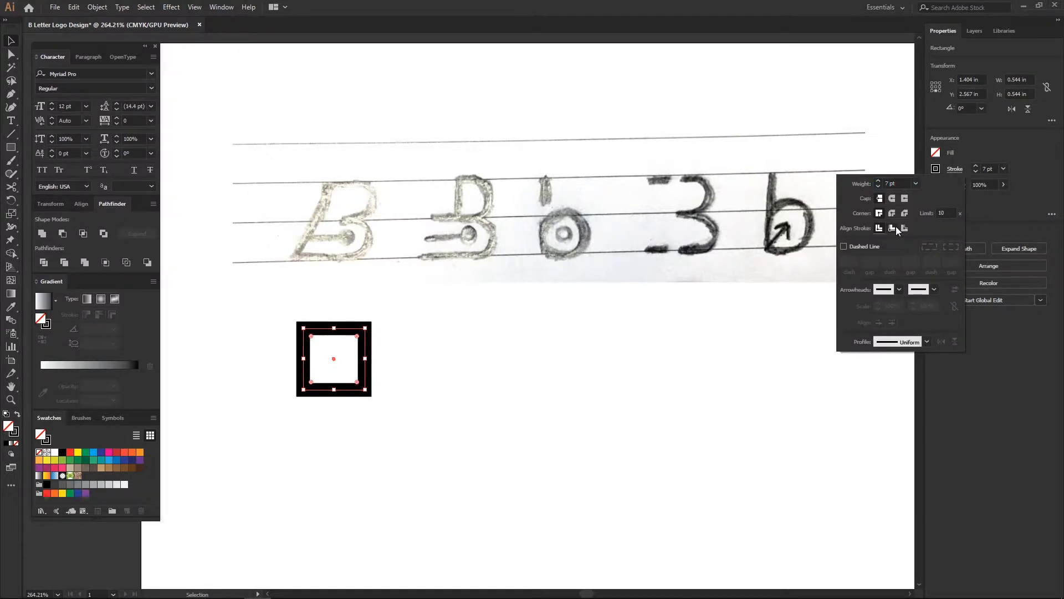
pyautogui.click(896, 226)
# Round the square's two right corners with a radius of about 0.22 in to form a D shape.
pyautogui.moveTo(376, 377); pyautogui.dragTo(423, 397)
pyautogui.press('a')
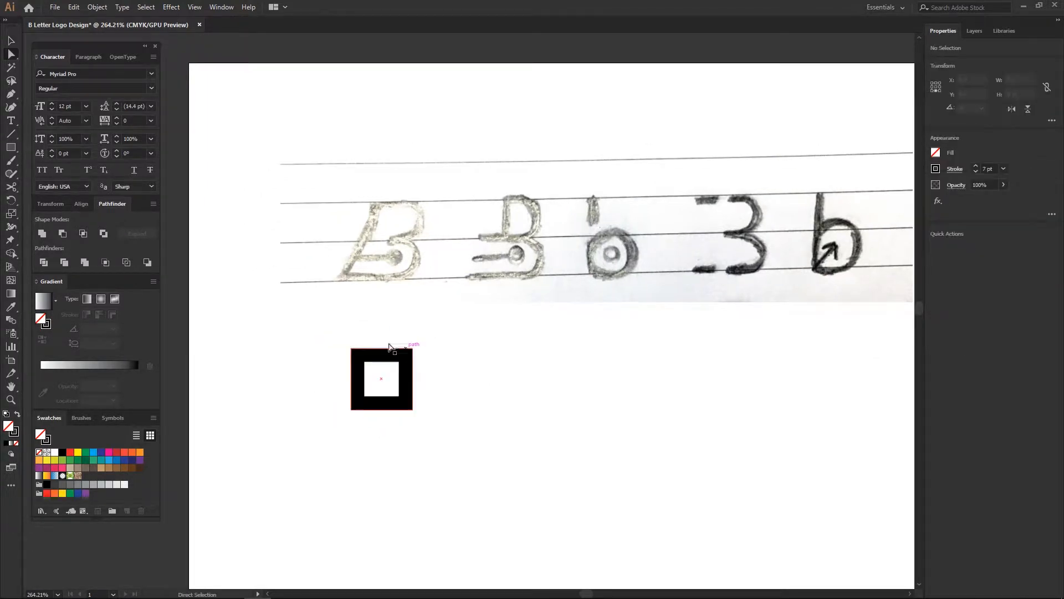
pyautogui.moveTo(10, 56); pyautogui.dragTo(42, 57)
pyautogui.click(412, 348)
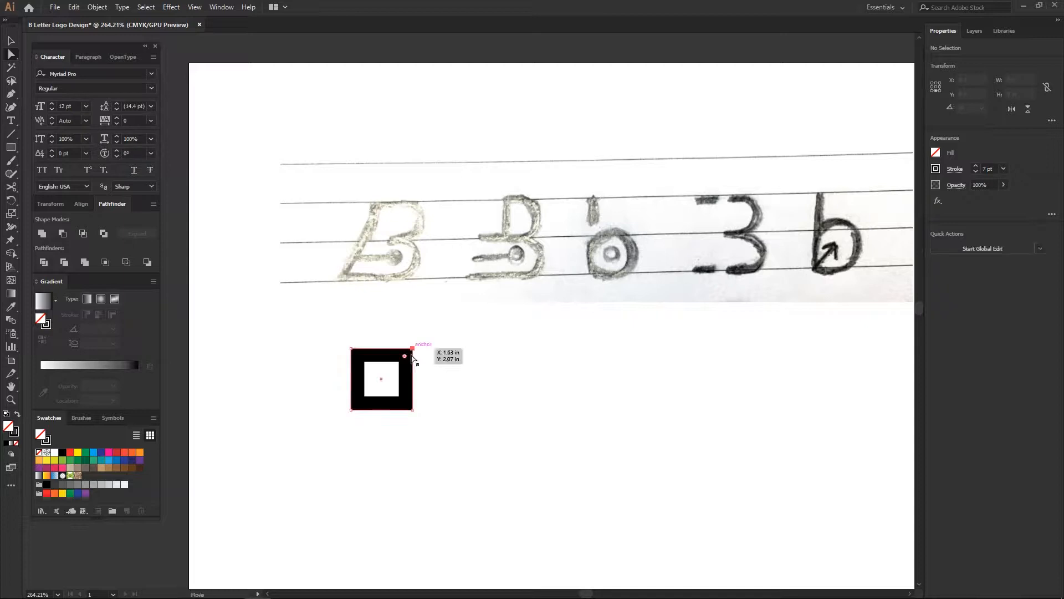
pyautogui.keyDown('shift'); pyautogui.click(412, 409); pyautogui.keyUp('shift')
pyautogui.moveTo(404, 402); pyautogui.dragTo(342, 366)
pyautogui.click(523, 396)
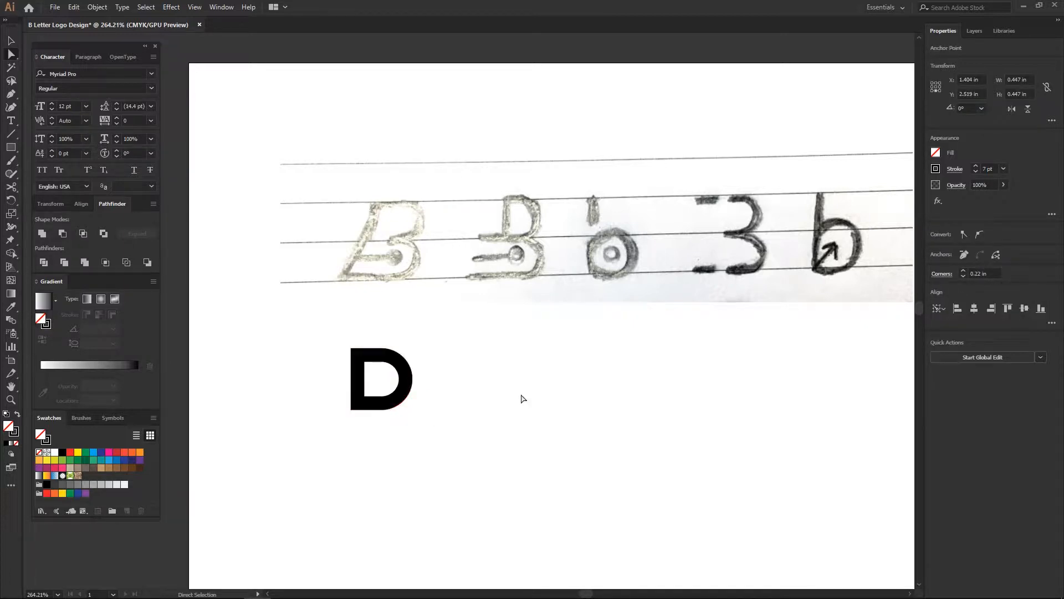
# Duplicate the D shape directly below the original so the two form a letter B.
pyautogui.moveTo(458, 386); pyautogui.dragTo(490, 383)
pyautogui.press('v')
pyautogui.click(440, 403)
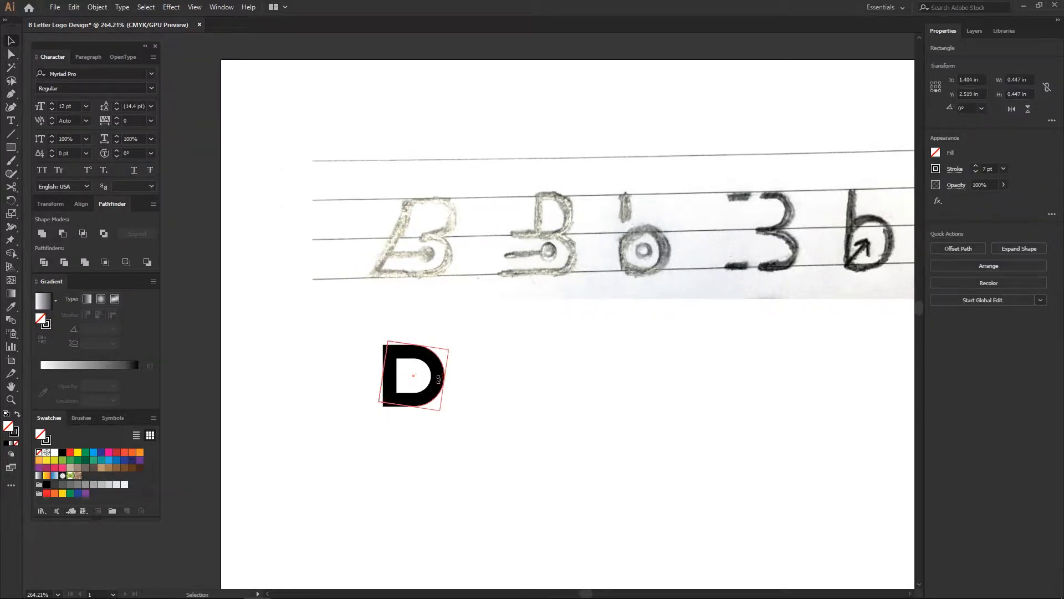
pyautogui.click(420, 420)
pyautogui.click(407, 402)
pyautogui.moveTo(407, 402); pyautogui.dragTo(407, 457)
pyautogui.click(498, 403)
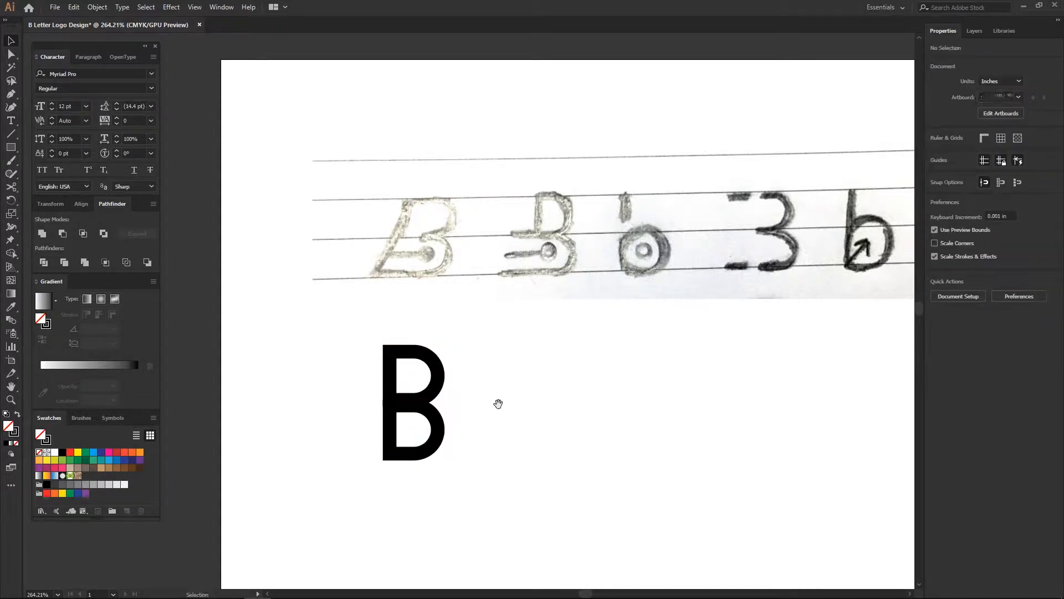
# Nudge the lower D shape upward until its upper bar overlaps the lower bar of the D above.
pyautogui.hotkey('ctrl', 'y')
pyautogui.hotkey('ctrl', 'y')
pyautogui.hotkey('ctrl', 'y')
pyautogui.hotkey('ctrl', 'y')
pyautogui.click(438, 422)
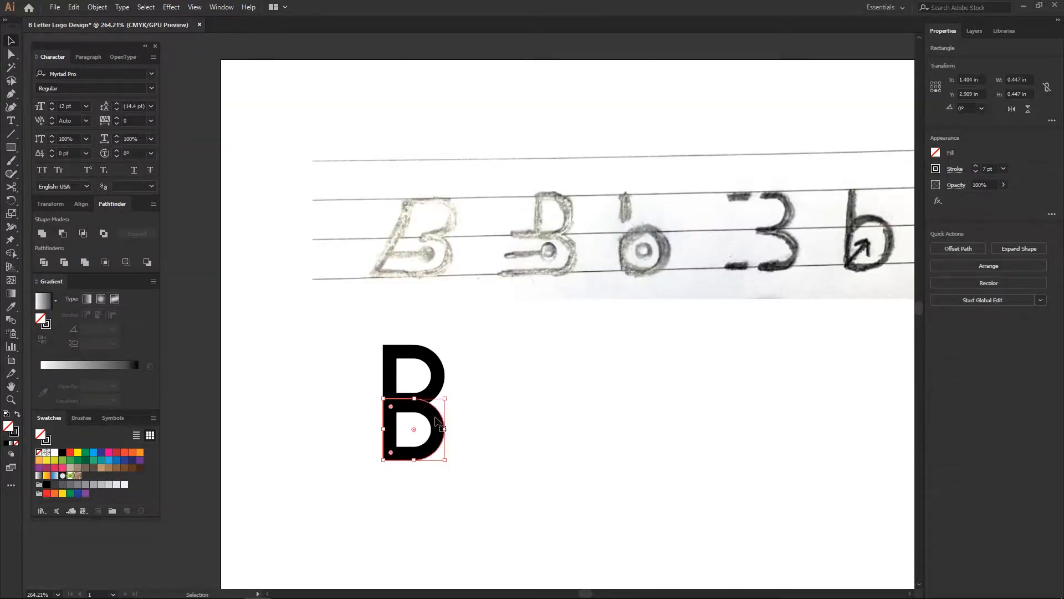
pyautogui.press('Up')
pyautogui.press('Up')
pyautogui.press('Up')
pyautogui.click(570, 414)
pyautogui.moveTo(569, 414); pyautogui.dragTo(652, 406)
pyautogui.moveTo(527, 403); pyautogui.dragTo(528, 408)
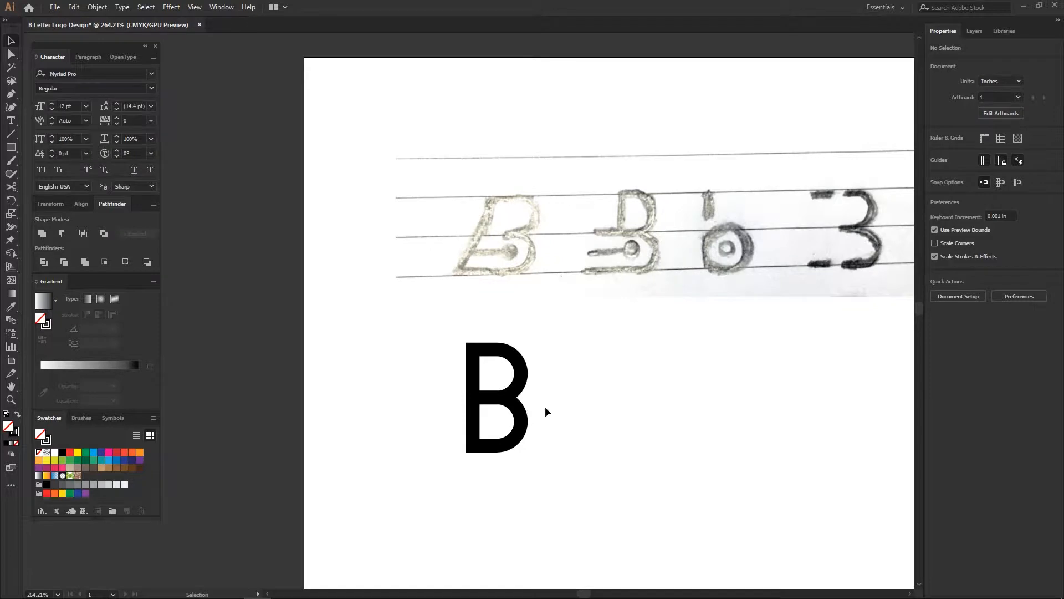
pyautogui.click(528, 407)
pyautogui.click(571, 413)
pyautogui.click(528, 408)
pyautogui.click(552, 353)
# Expand the strokes of both D shapes into filled compound paths.
pyautogui.moveTo(552, 349); pyautogui.dragTo(496, 456)
pyautogui.moveTo(577, 345); pyautogui.dragTo(502, 443)
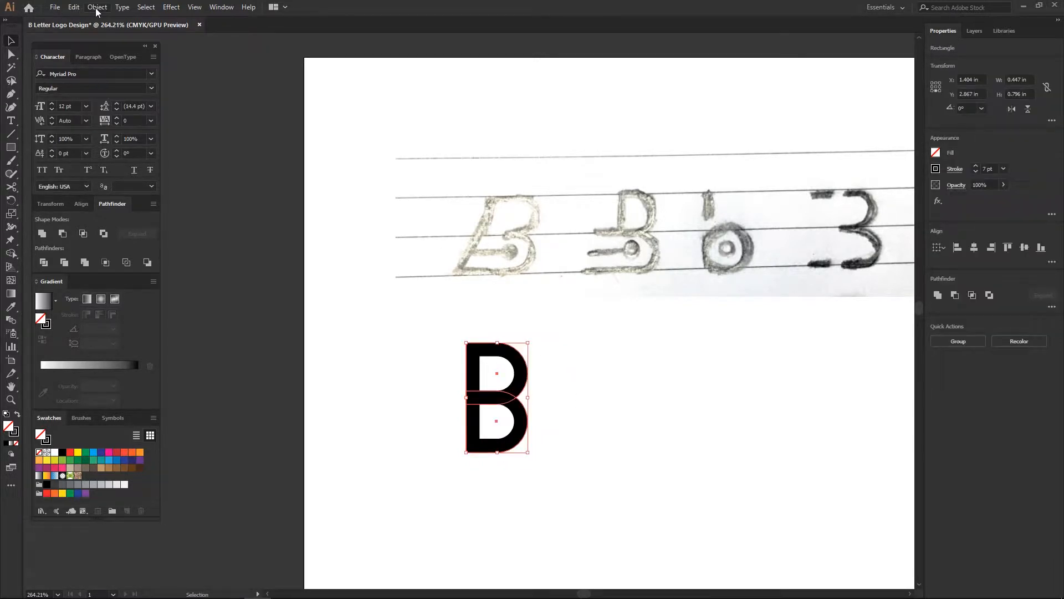
pyautogui.click(96, 9)
pyautogui.click(115, 137)
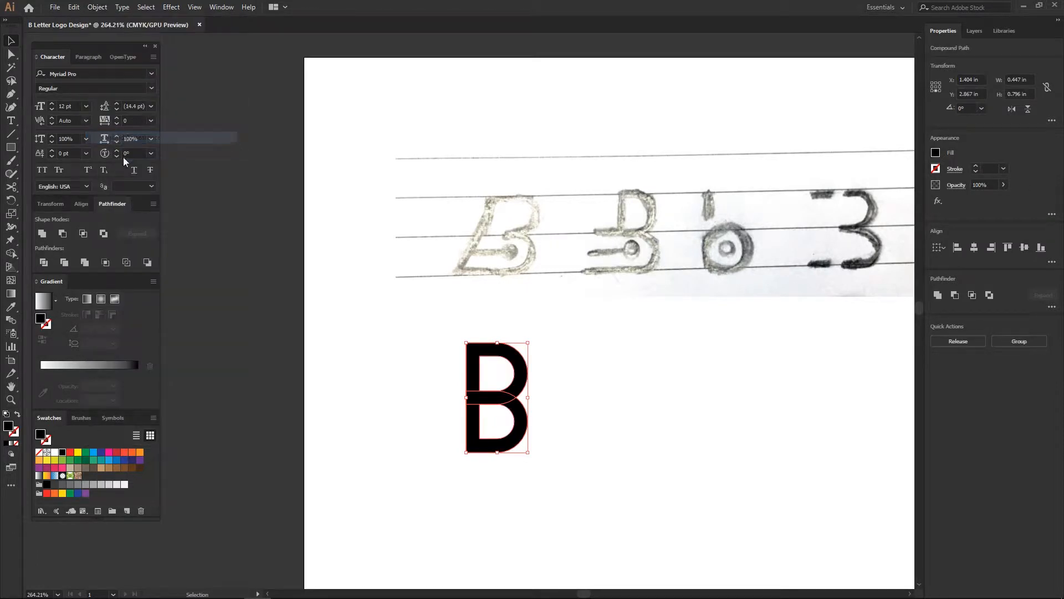
# Nudge the lower D shape down by 0.001 in to refine its overlap with the upper one.
pyautogui.click(591, 391)
pyautogui.moveTo(483, 397); pyautogui.dragTo(799, 447)
pyautogui.click(653, 446)
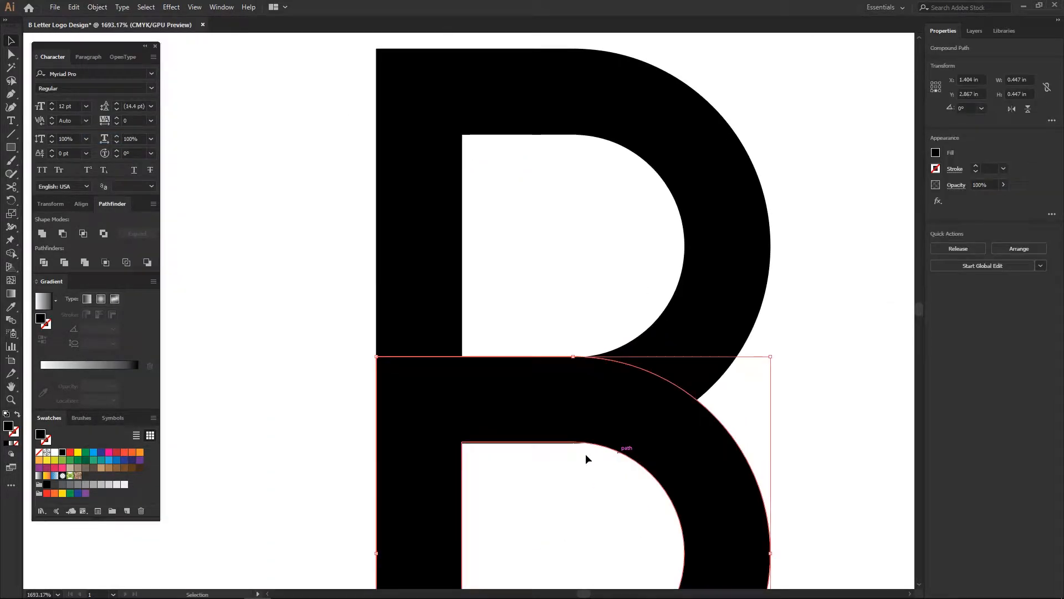
pyautogui.moveTo(643, 447); pyautogui.dragTo(843, 490)
pyautogui.press('Down')
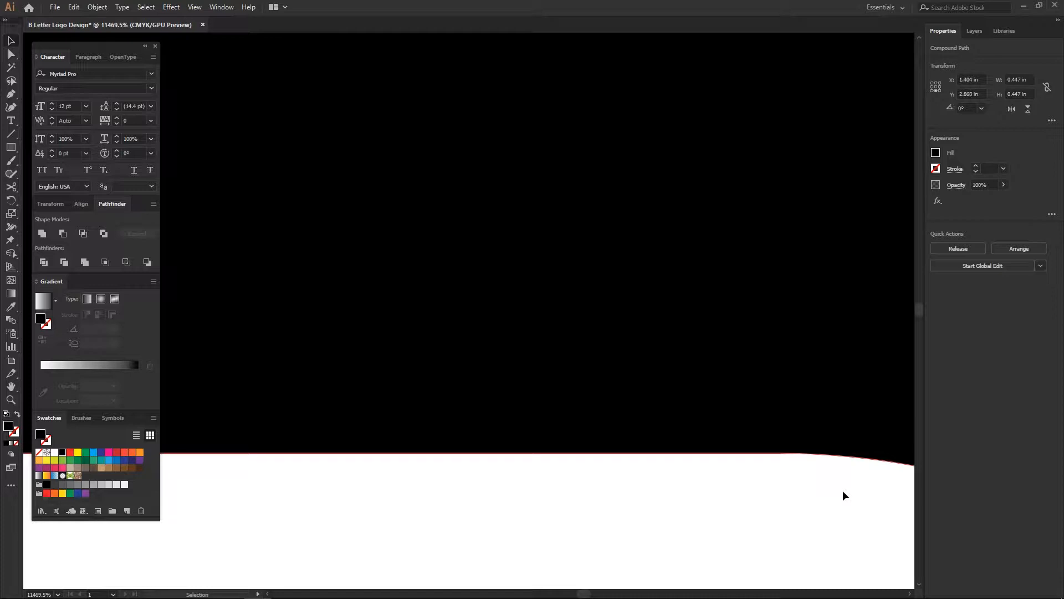
# Unite the two overlapping D shapes into a single letter B.
pyautogui.hotkey('ctrl', '-')
pyautogui.hotkey('ctrl', '-')
pyautogui.hotkey('ctrl', '-')
pyautogui.hotkey('ctrl', '-')
pyautogui.hotkey('ctrl', '-')
pyautogui.hotkey('ctrl', '-')
pyautogui.hotkey('ctrl', '-')
pyautogui.hotkey('ctrl', '-')
pyautogui.hotkey('ctrl', '-')
pyautogui.hotkey('ctrl', '-')
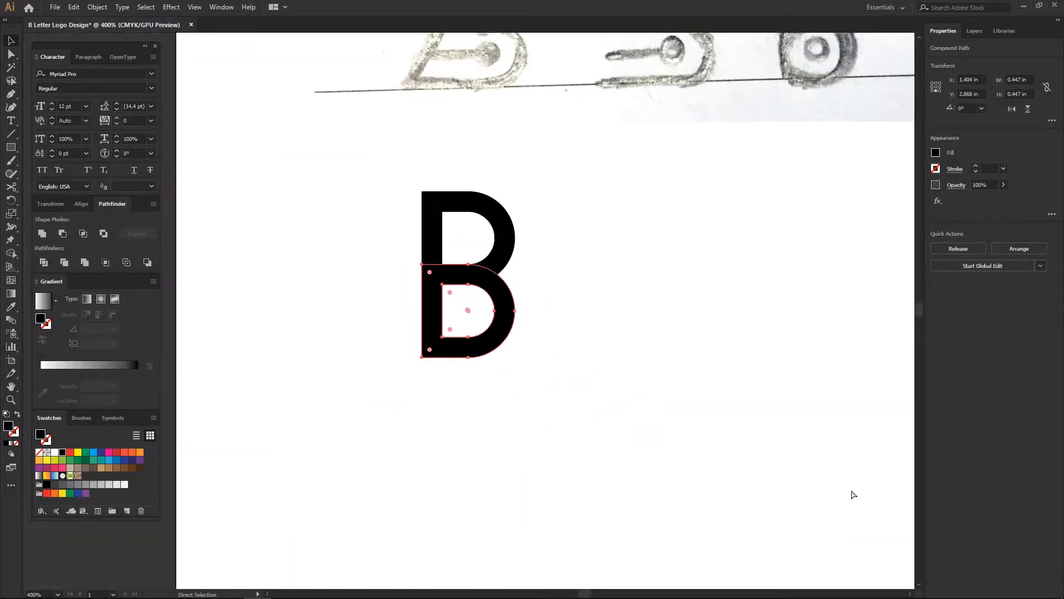
pyautogui.scroll(4, 604, 411)
pyautogui.hotkey('ctrl', '-')
pyautogui.moveTo(557, 198); pyautogui.dragTo(390, 372)
pyautogui.click(43, 233)
pyautogui.moveTo(514, 266); pyautogui.dragTo(554, 299)
pyautogui.click(610, 311)
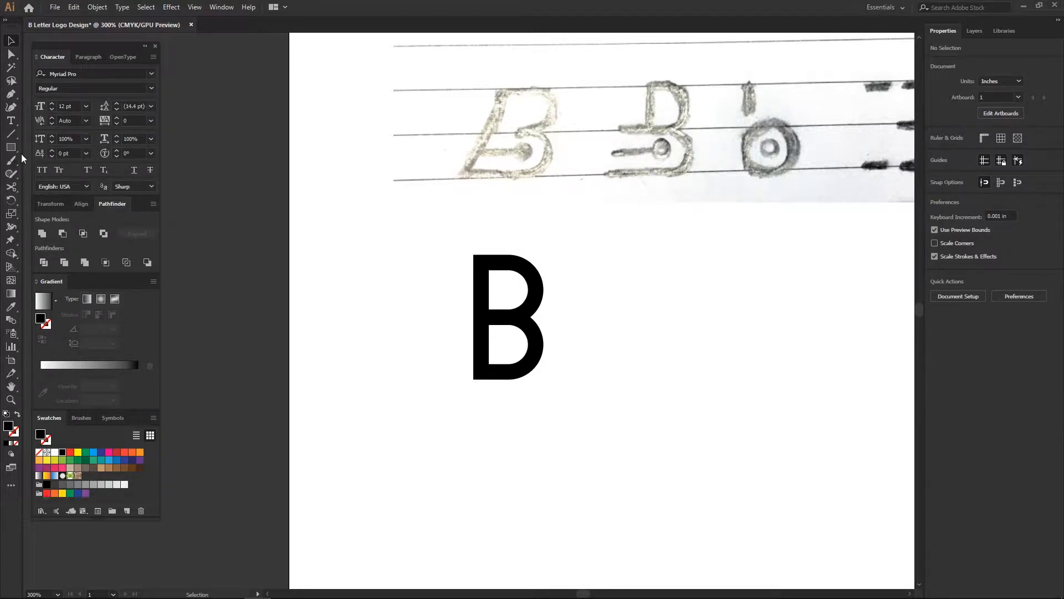
# Draw a tall rectangle covering the B's vertical stem and subtract it from the letter, leaving a 3-like shape.
pyautogui.press('m')
pyautogui.moveTo(444, 233); pyautogui.dragTo(489, 432)
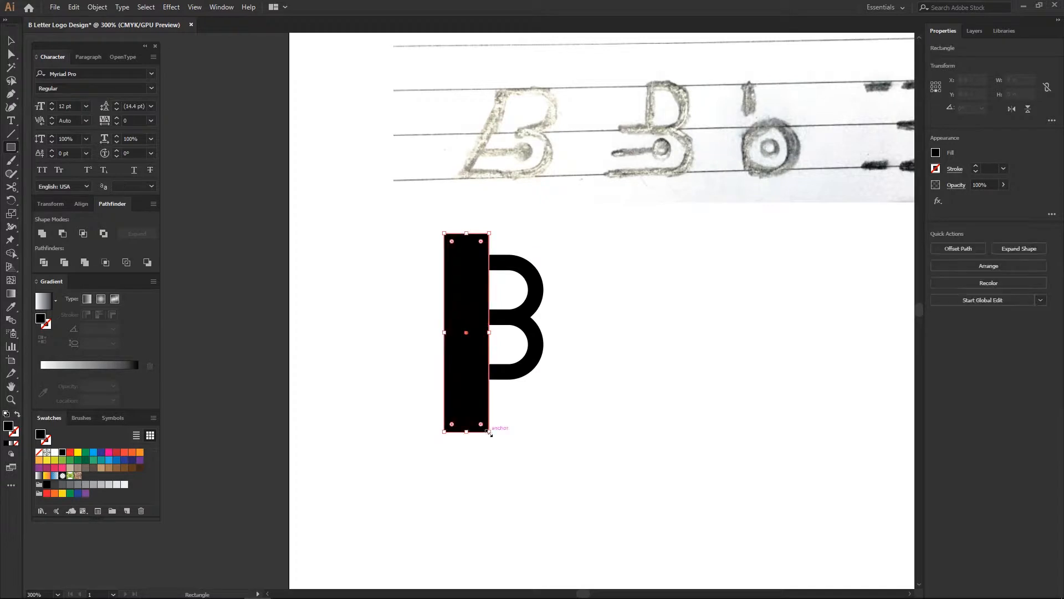
pyautogui.press('v')
pyautogui.keyDown('shift'); pyautogui.click(535, 344); pyautogui.keyUp('shift')
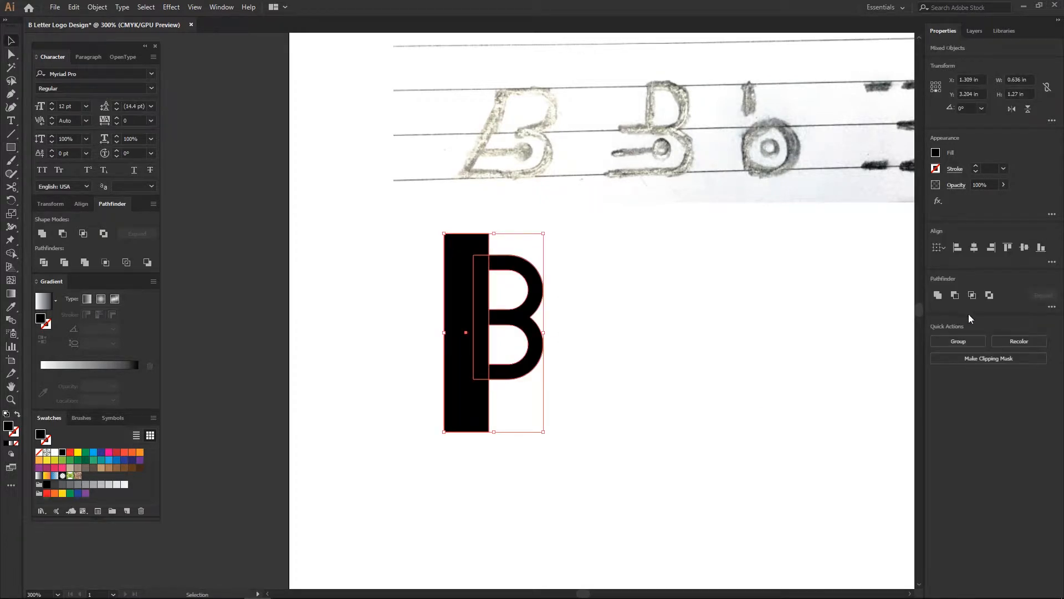
pyautogui.click(62, 233)
pyautogui.click(595, 254)
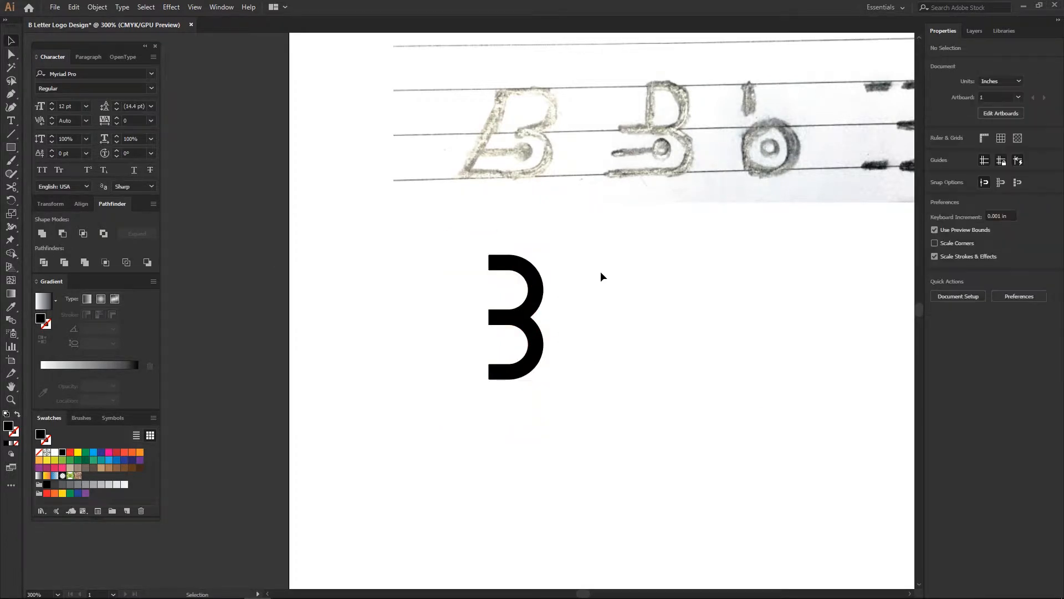
# Extend the lowest arm of the 3-like shape leftward until the whole shape is about 0.55 in wide.
pyautogui.moveTo(573, 284); pyautogui.dragTo(606, 300)
pyautogui.press('a')
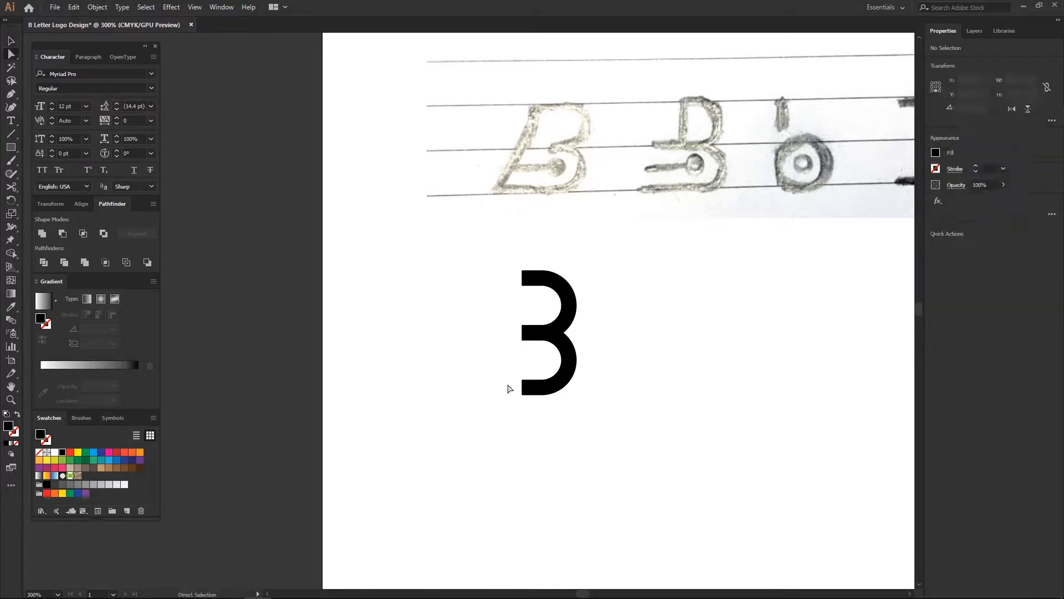
pyautogui.moveTo(528, 413); pyautogui.dragTo(527, 414)
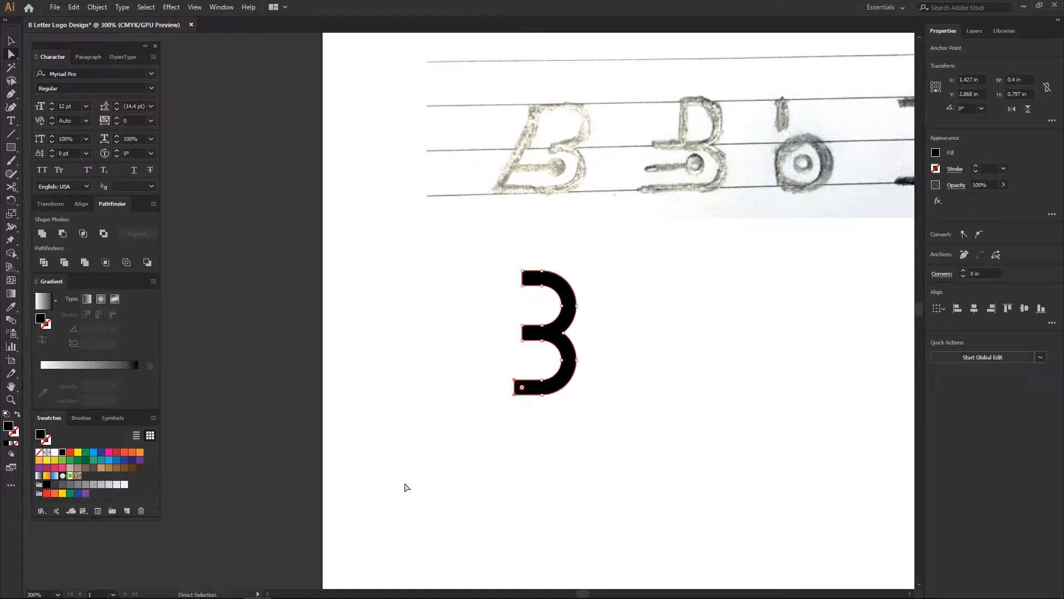
pyautogui.moveTo(514, 392); pyautogui.dragTo(490, 392)
pyautogui.click(608, 357)
# Draw a straight diagonal path with the Pen tool from the left end of the 3-like shape's lowest arm to its top arm.
pyautogui.scroll(2, 610, 355)
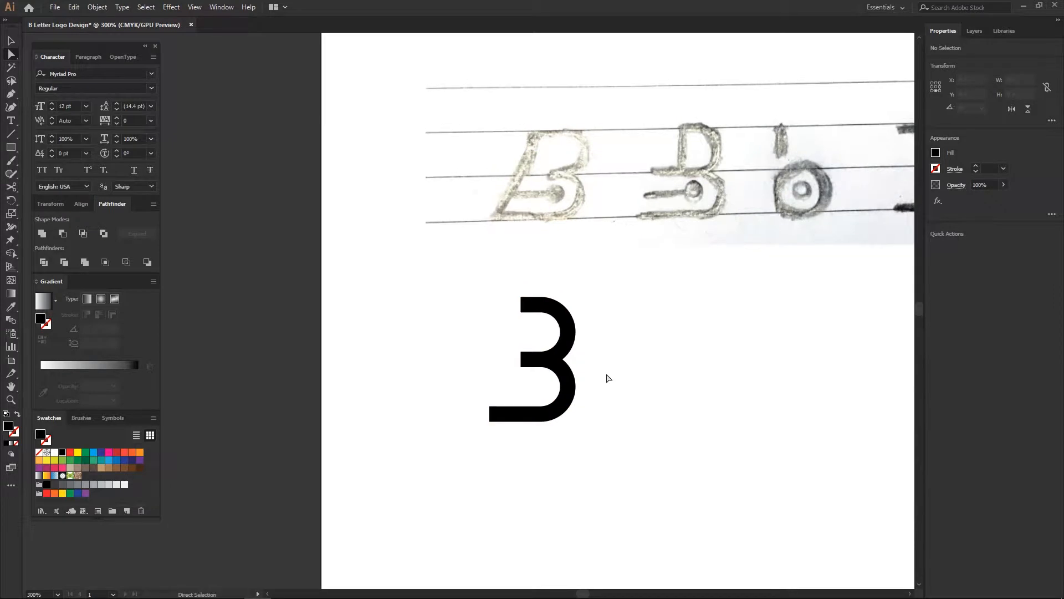
pyautogui.moveTo(629, 347); pyautogui.dragTo(627, 350)
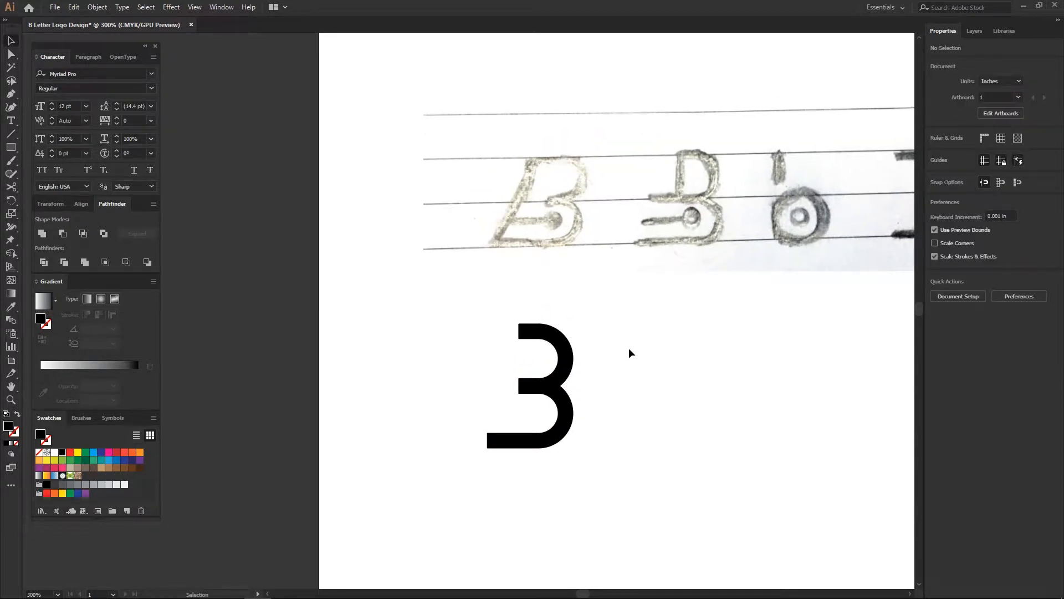
pyautogui.click(525, 444)
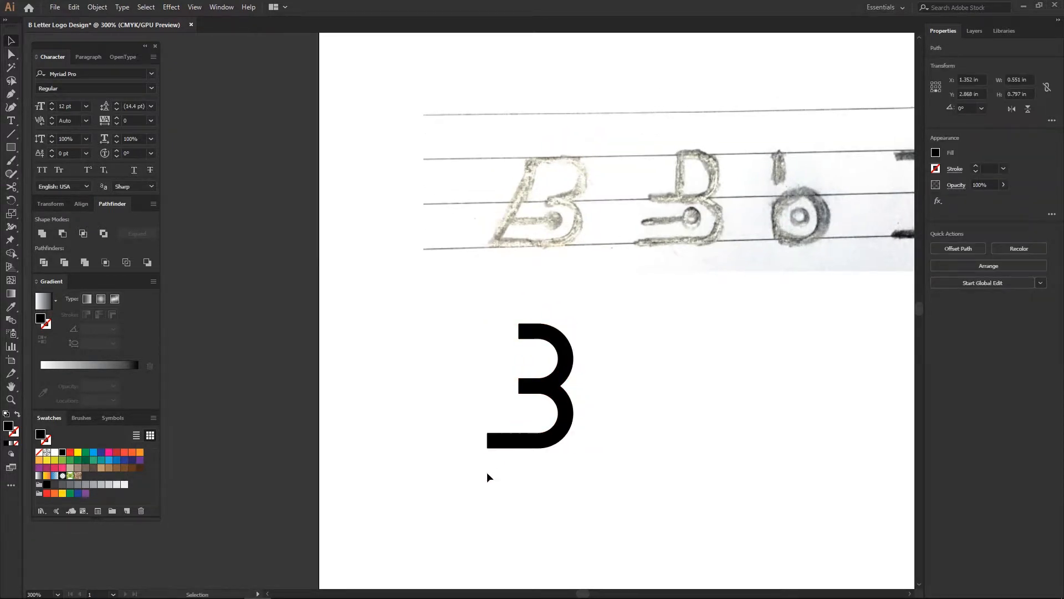
pyautogui.press('p')
pyautogui.hotkey('ctrl', 'shift', 'a')
pyautogui.click(488, 442)
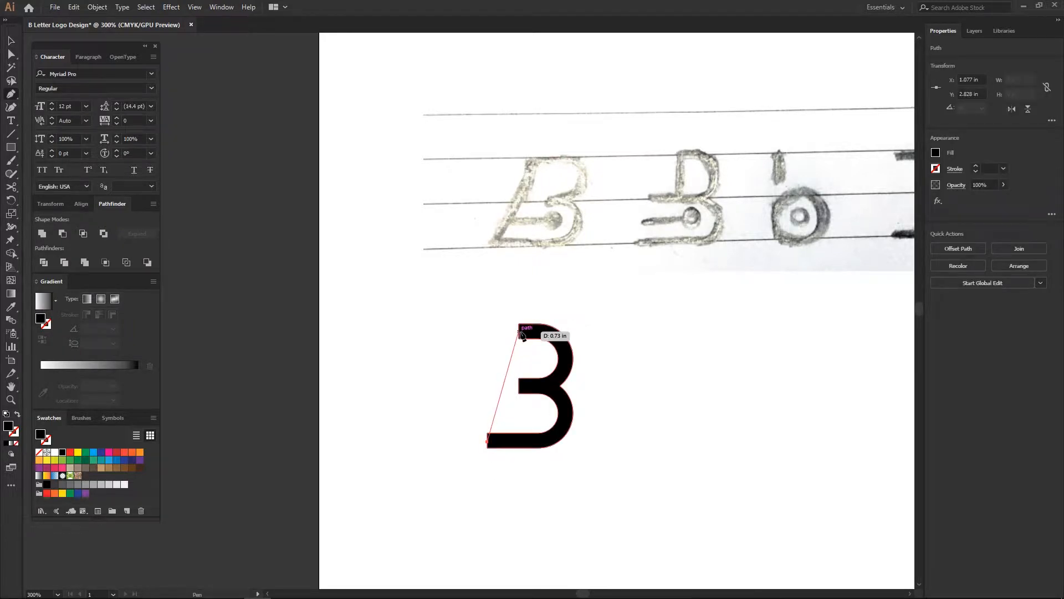
pyautogui.click(523, 333)
pyautogui.press('v')
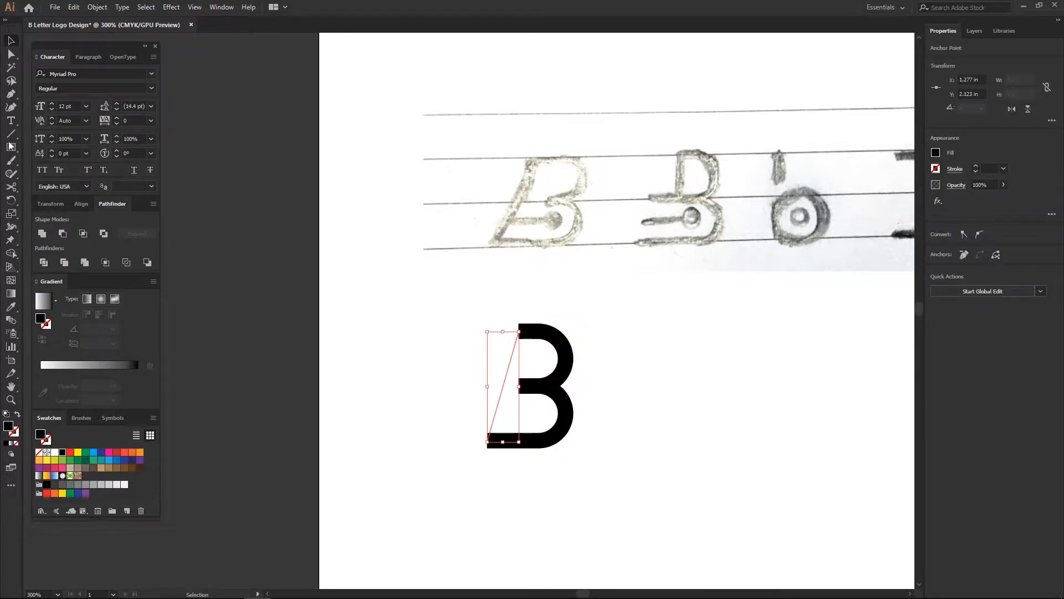
# Give the diagonal path a 6 pt black stroke and remove its fill.
pyautogui.click(1004, 169)
pyautogui.click(1018, 279)
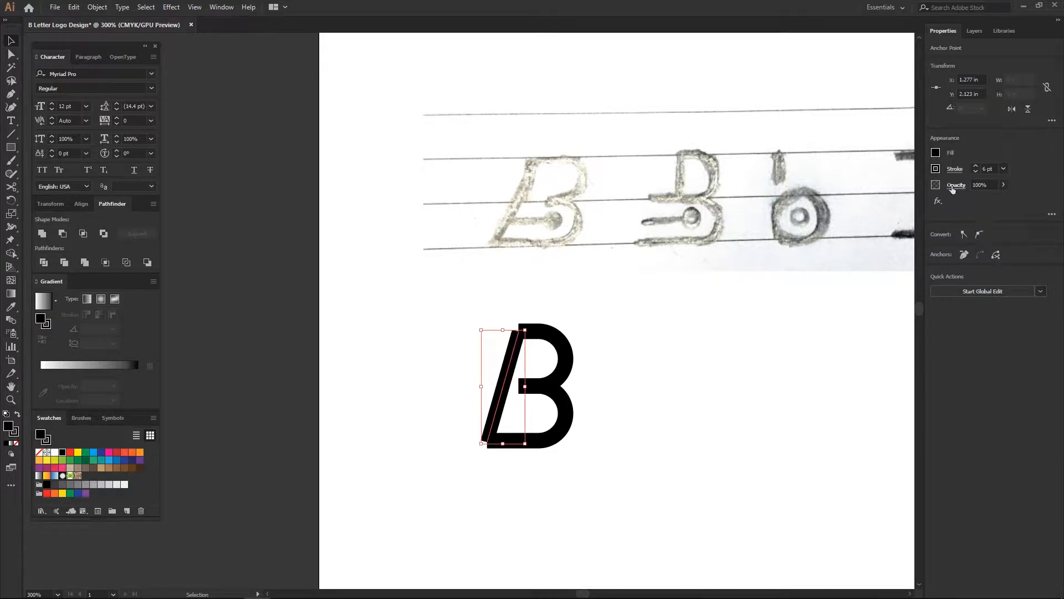
pyautogui.click(936, 153)
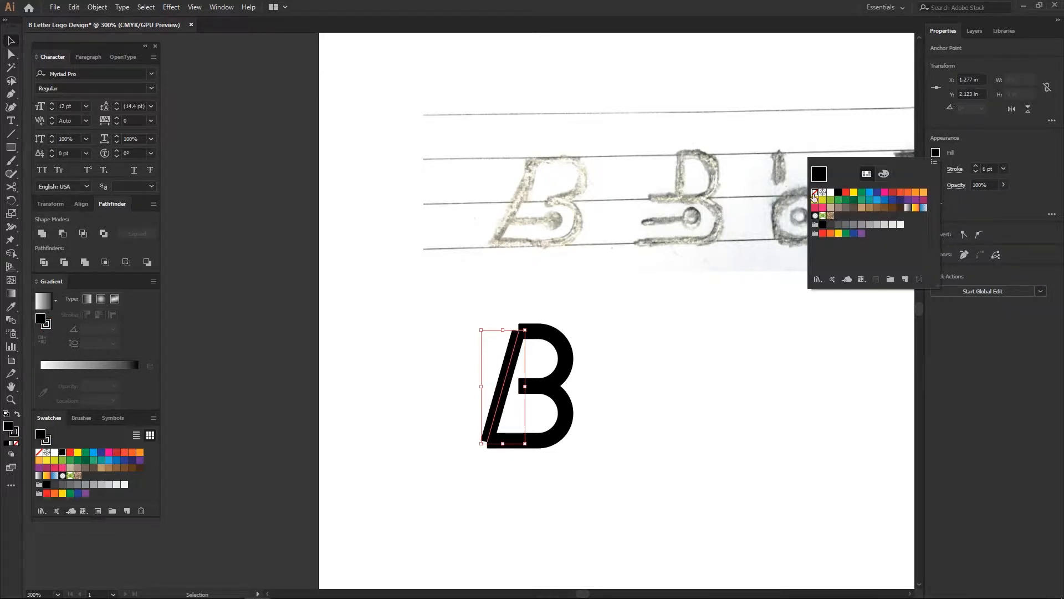
pyautogui.click(815, 193)
pyautogui.click(560, 304)
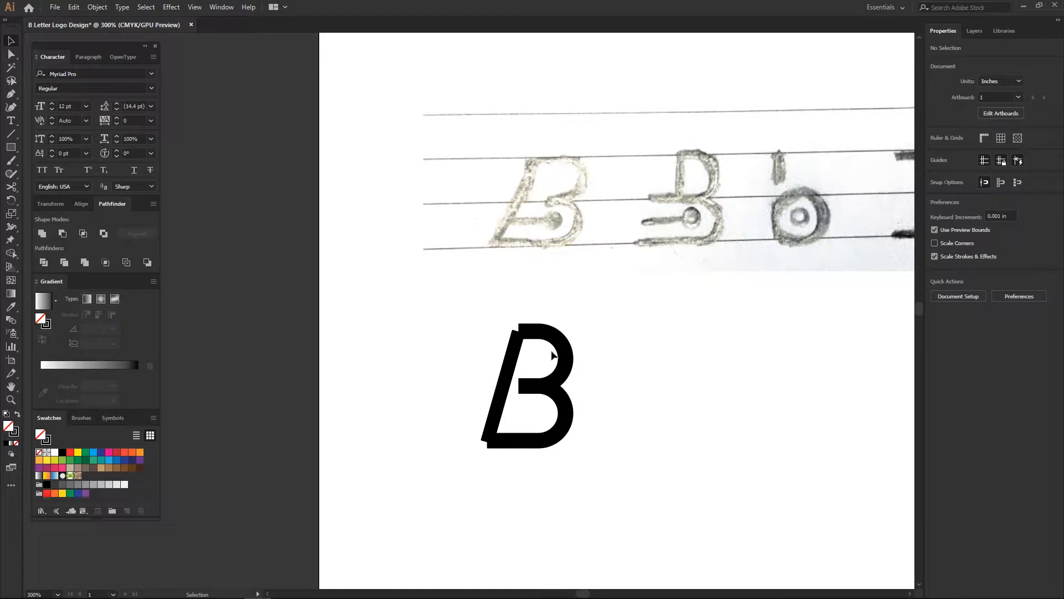
# Move the diagonal bar clear of the 3-like shape to its left, and shorten the shape's middle arm slightly from its left end.
pyautogui.scroll(2, 553, 355)
pyautogui.moveTo(516, 359); pyautogui.dragTo(449, 359)
pyautogui.press('a')
pyautogui.click(537, 344)
pyautogui.moveTo(528, 329); pyautogui.dragTo(516, 328)
pyautogui.click(610, 312)
pyautogui.moveTo(541, 375); pyautogui.dragTo(548, 330)
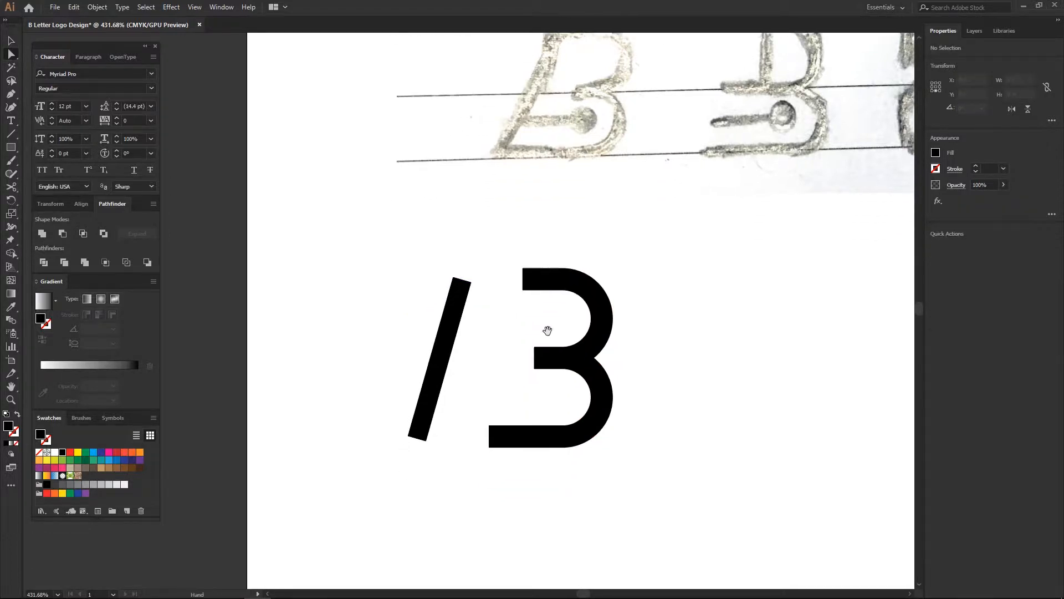
# Expand the detached diagonal bar's stroke into a filled shape.
pyautogui.click(450, 343)
pyautogui.click(97, 7)
pyautogui.click(108, 124)
pyautogui.click(506, 361)
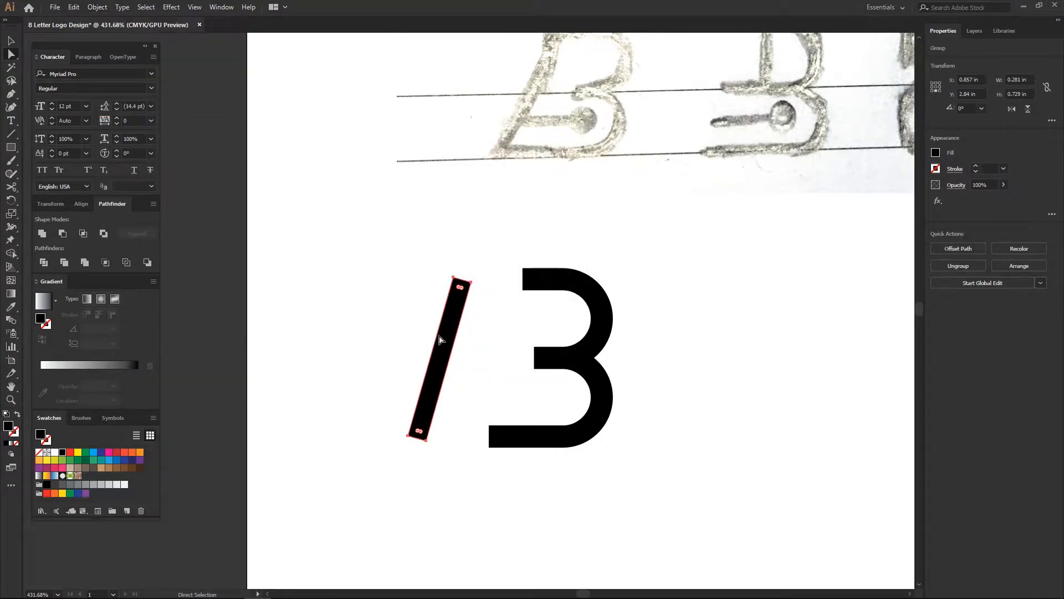
# Try repositioning the expanded bar towards the 3-like shape, and undo the bar's changes.
pyautogui.moveTo(445, 337); pyautogui.dragTo(465, 304)
pyautogui.click(556, 316)
pyautogui.press('v')
pyautogui.click(470, 261)
pyautogui.hotkey('ctrl', 'z')
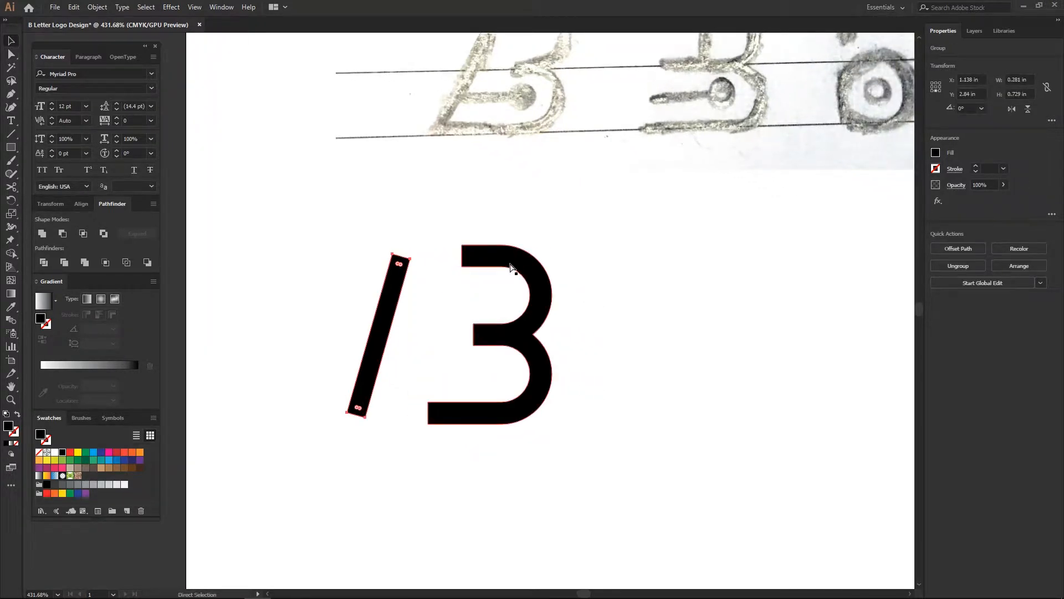
# Place the diagonal bar against the left ends of the 3-like shape, extended past the top and lowest arms to about 1 in tall.
pyautogui.moveTo(388, 277); pyautogui.dragTo(475, 230)
pyautogui.press('a')
pyautogui.moveTo(418, 414); pyautogui.dragTo(407, 446)
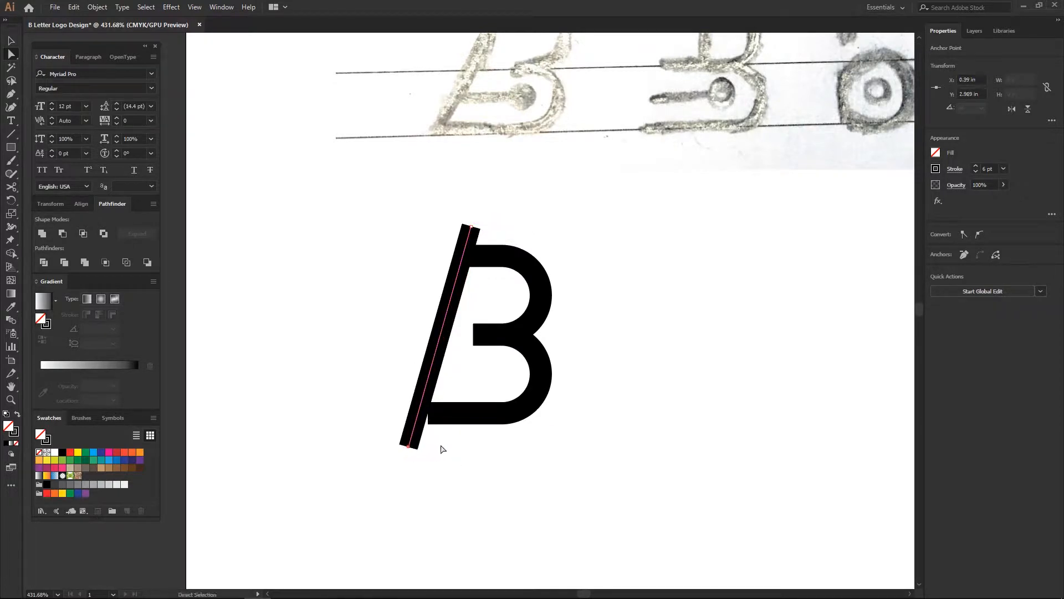
pyautogui.press('v')
pyautogui.click(440, 432)
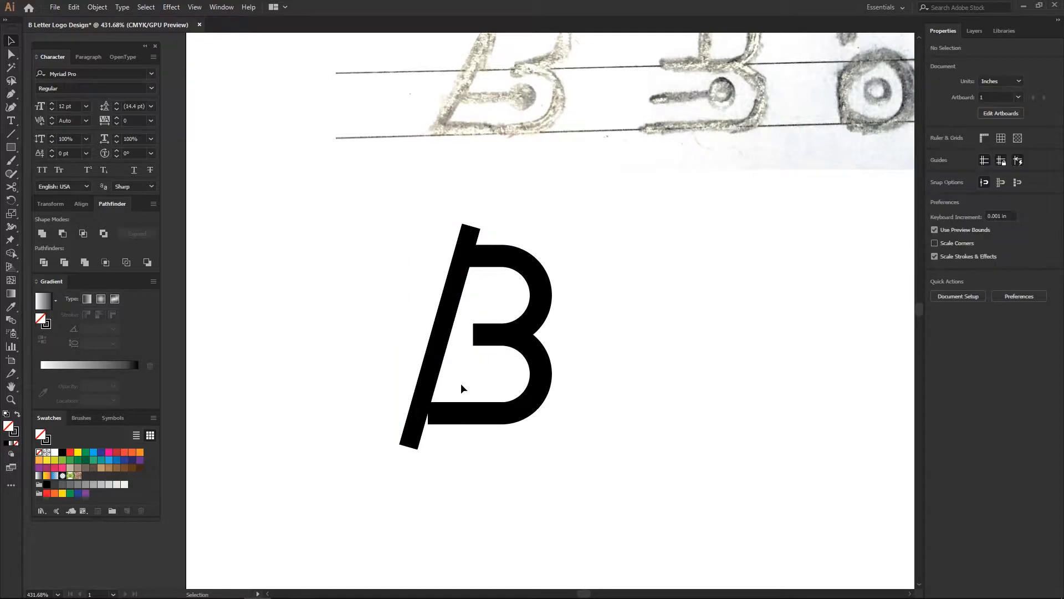
# Expand the fill and stroke of the lengthened diagonal bar into a filled shape.
pyautogui.click(448, 410)
pyautogui.click(460, 352)
pyautogui.click(447, 331)
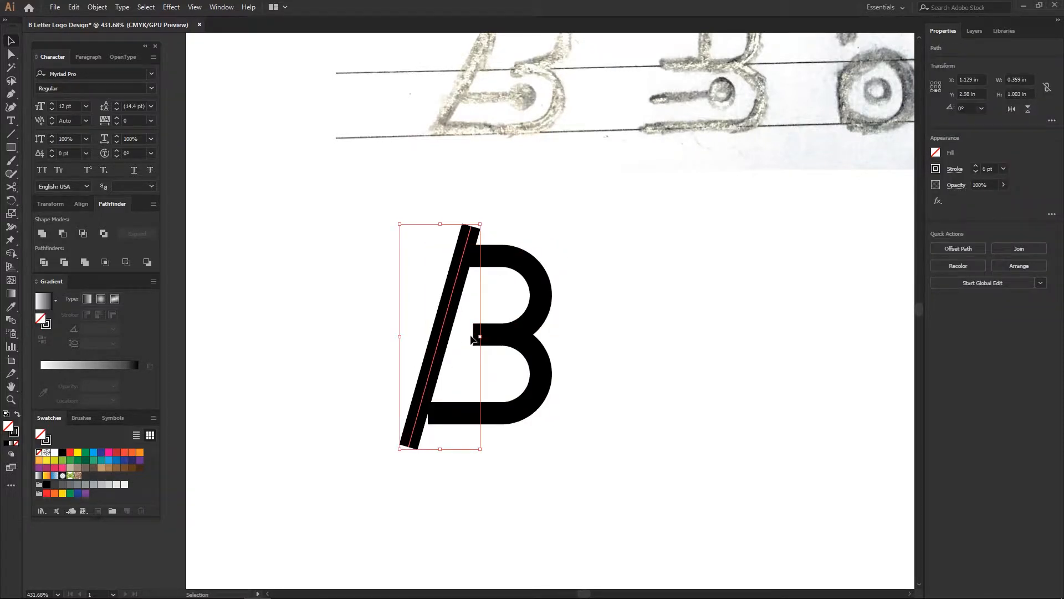
pyautogui.click(450, 388)
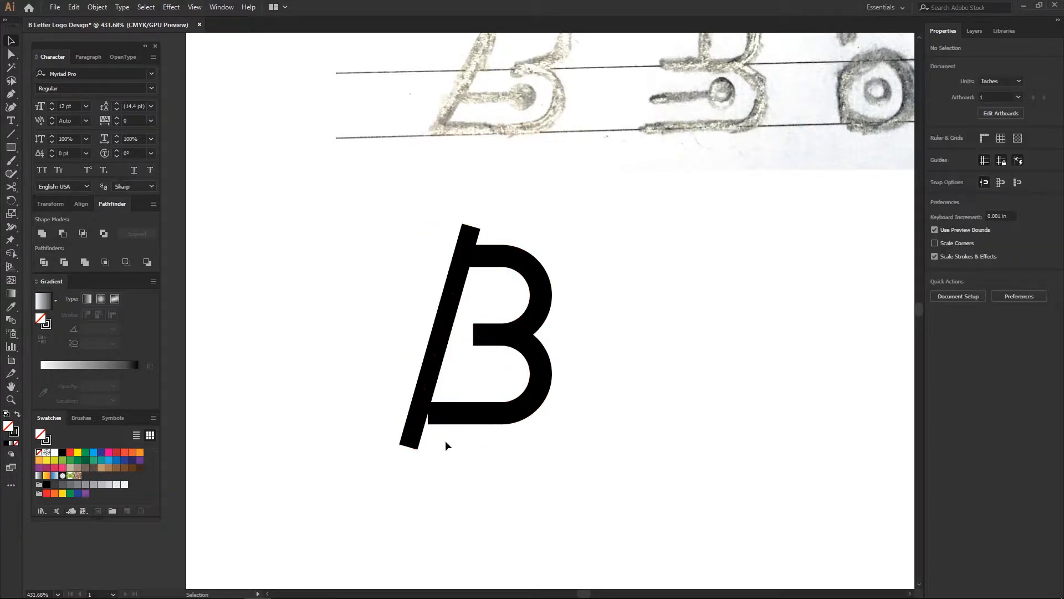
pyautogui.click(448, 422)
pyautogui.click(450, 360)
pyautogui.click(435, 348)
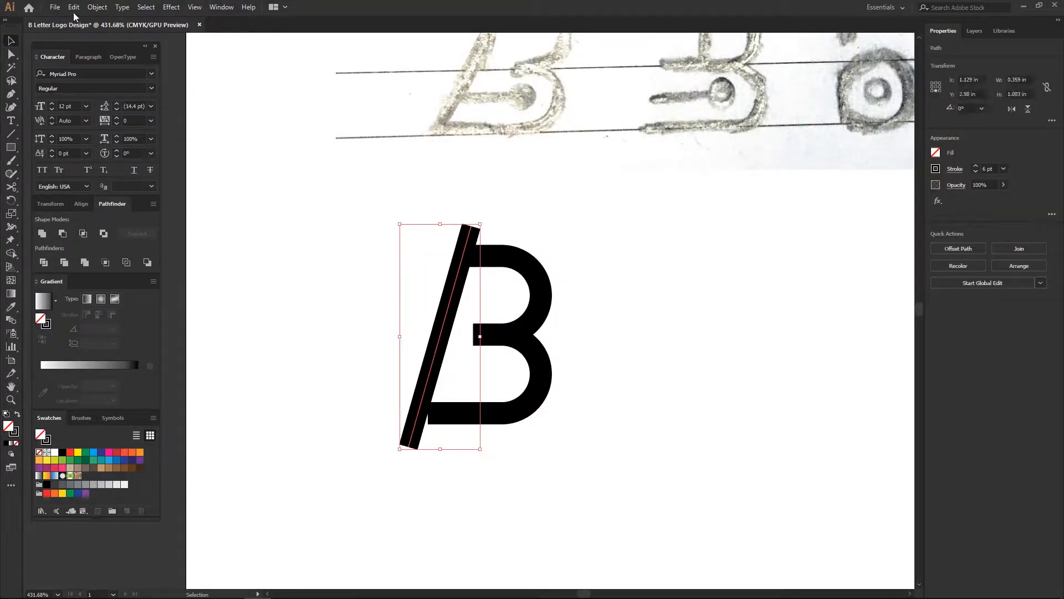
pyautogui.click(97, 7)
pyautogui.click(115, 124)
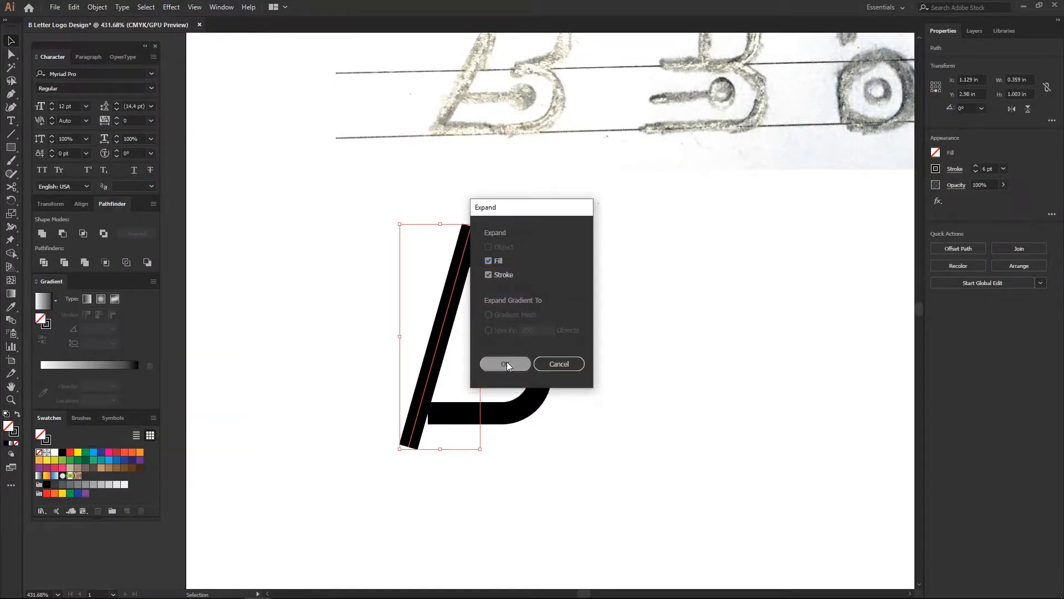
pyautogui.click(507, 362)
# Hide the diagonal bar temporarily and extend the 3-like shape's lowest arm slightly leftward.
pyautogui.click(454, 365)
pyautogui.click(443, 350)
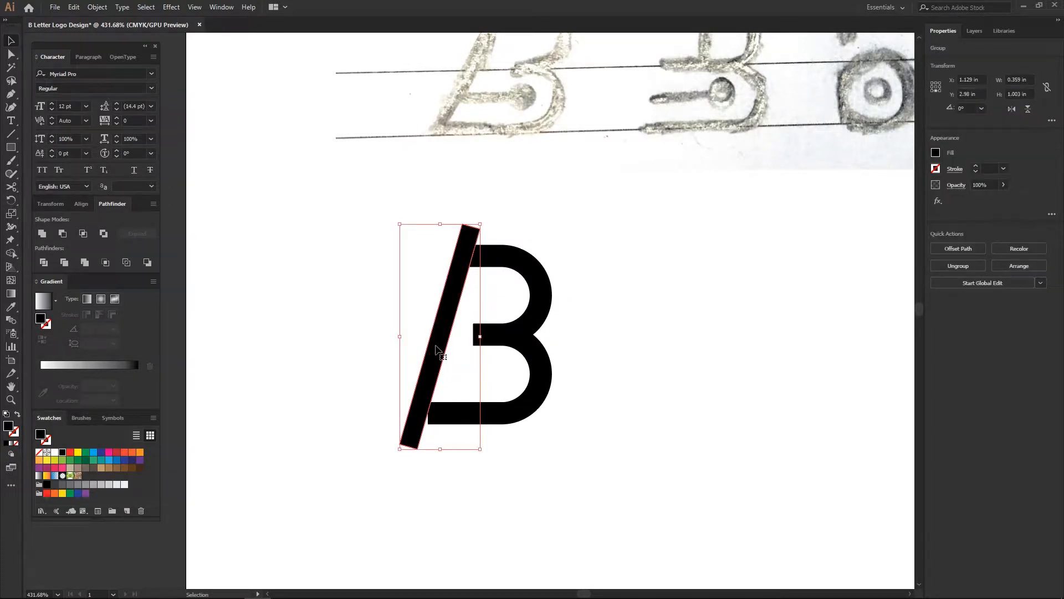
pyautogui.hotkey('ctrl', 'x')
pyautogui.click(447, 397)
pyautogui.moveTo(400, 381); pyautogui.dragTo(437, 465)
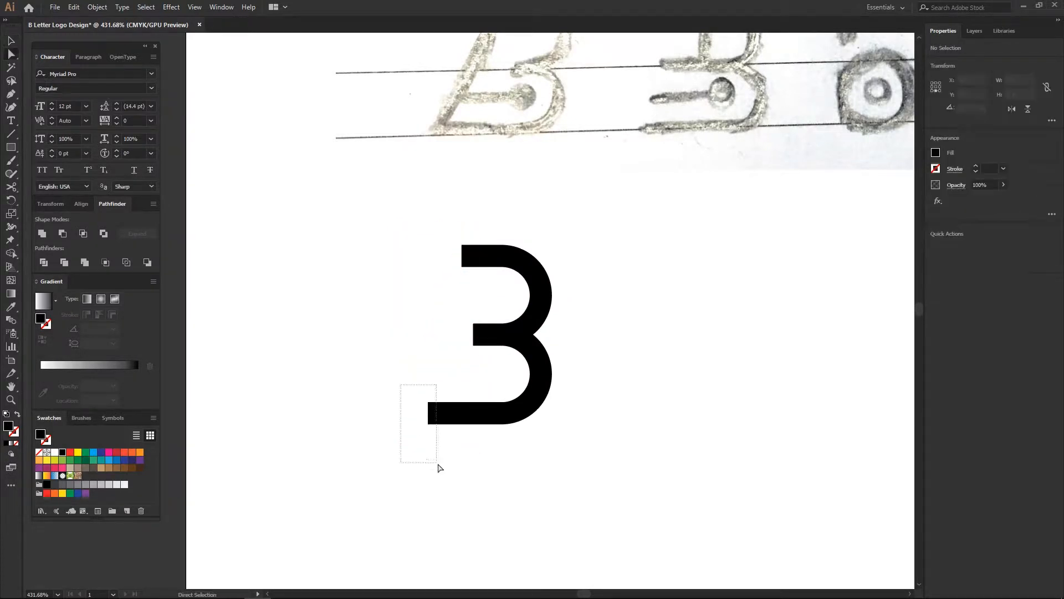
pyautogui.moveTo(427, 415); pyautogui.dragTo(414, 417)
pyautogui.click(442, 457)
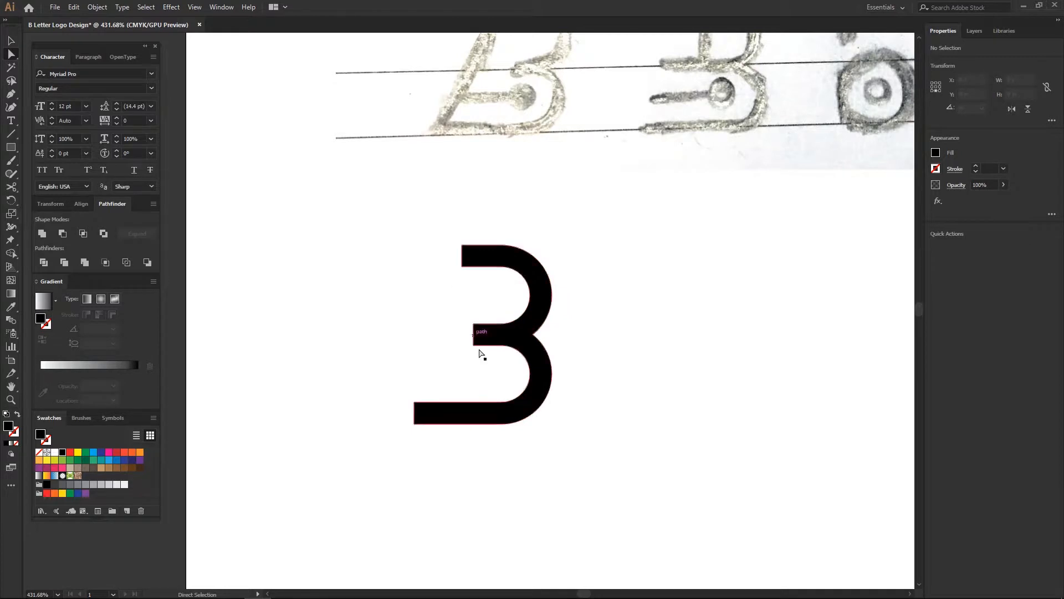
# Round the left end of the 3-like shape's middle arm fully and bring the diagonal bar back.
pyautogui.click(473, 324)
pyautogui.moveTo(481, 331); pyautogui.dragTo(482, 332)
pyautogui.click(570, 328)
pyautogui.press('v')
pyautogui.hotkey('ctrl', 'alt', '3')
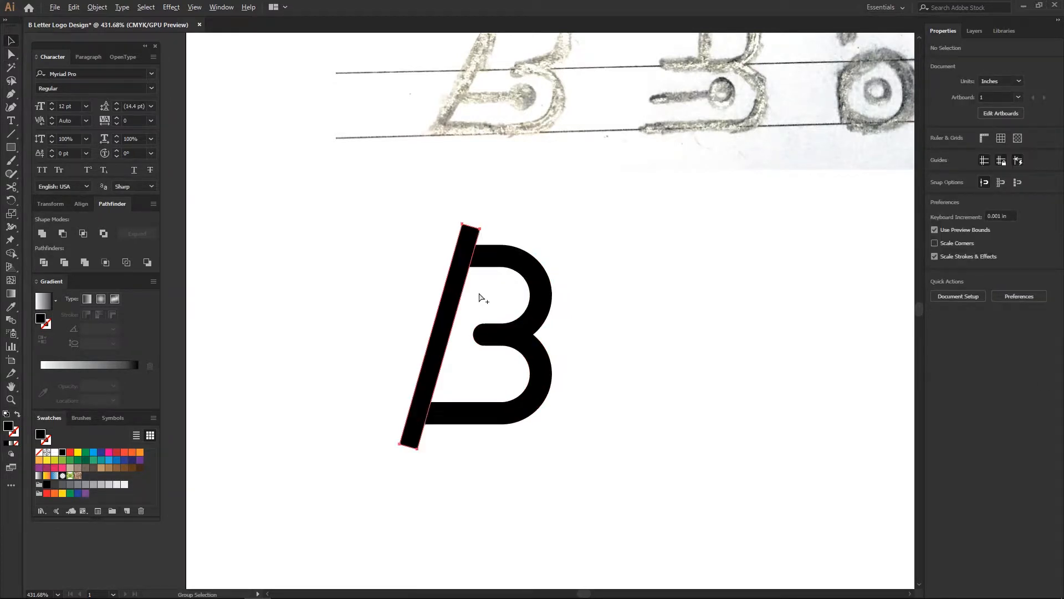
pyautogui.click(484, 290)
pyautogui.moveTo(432, 394); pyautogui.dragTo(558, 450)
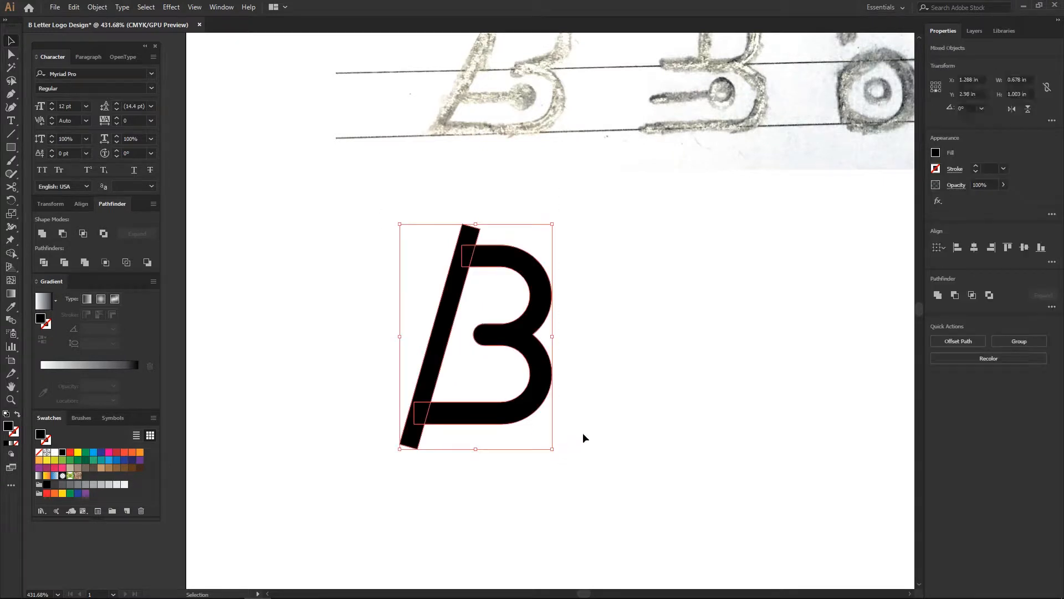
pyautogui.click(598, 423)
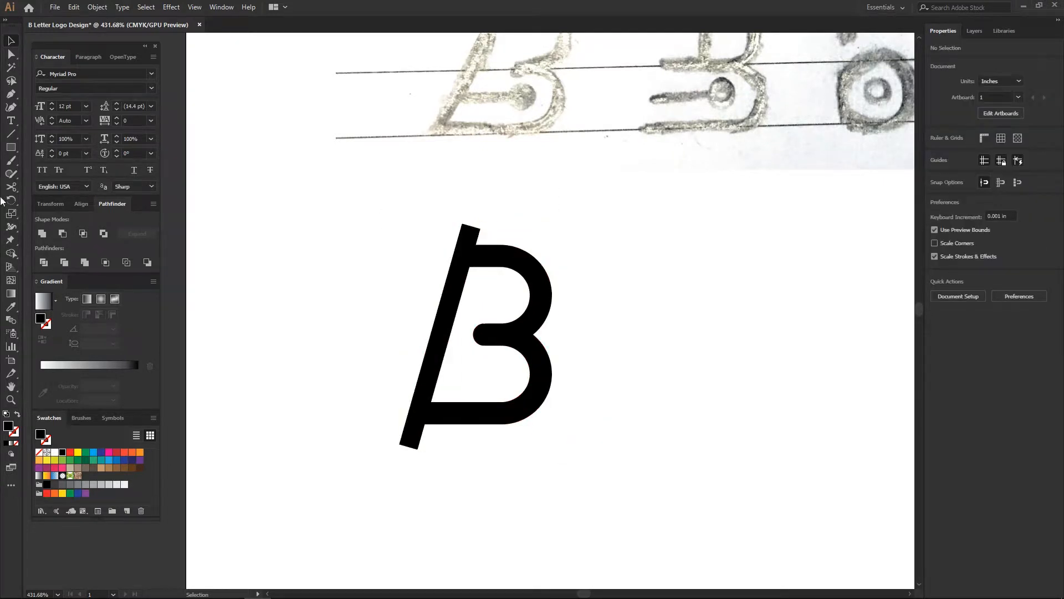
# Draw a rectangle about 0.59 × 0.17 in over the diagonal bar's top overhang and subtract it from the bar.
pyautogui.click(11, 148)
pyautogui.moveTo(396, 207); pyautogui.dragTo(528, 245)
pyautogui.keyDown('shift'); pyautogui.click(460, 283); pyautogui.keyUp('shift')
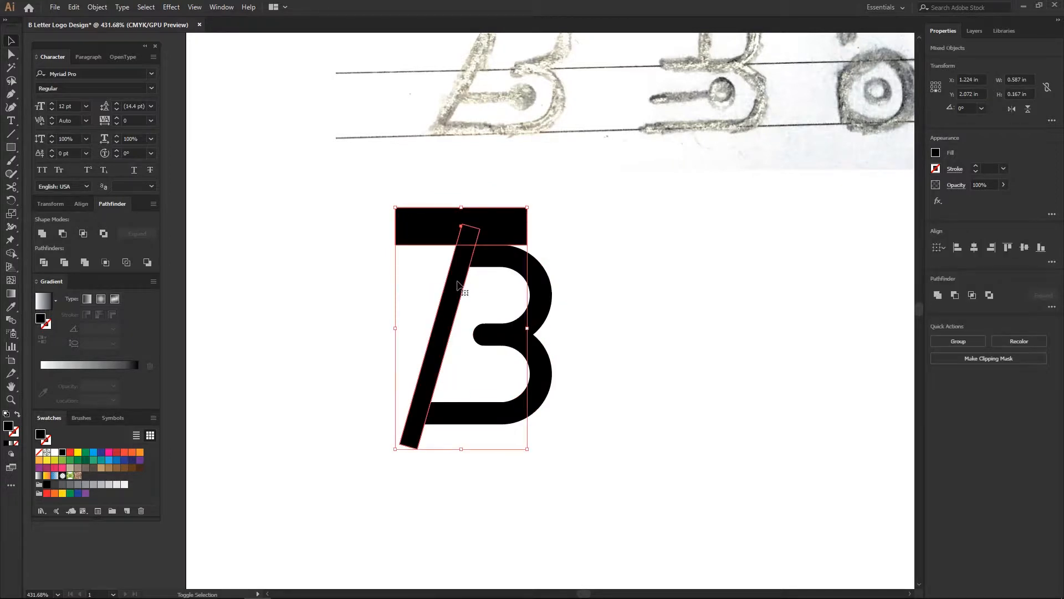
pyautogui.click(63, 234)
pyautogui.click(638, 252)
# Draw a rectangle over the diagonal bar's bottom overhang, flush with the letter's base, and subtract it from the bar.
pyautogui.click(10, 148)
pyautogui.moveTo(384, 423); pyautogui.dragTo(459, 497)
pyautogui.press('v')
pyautogui.keyDown('shift'); pyautogui.click(436, 355); pyautogui.keyUp('shift')
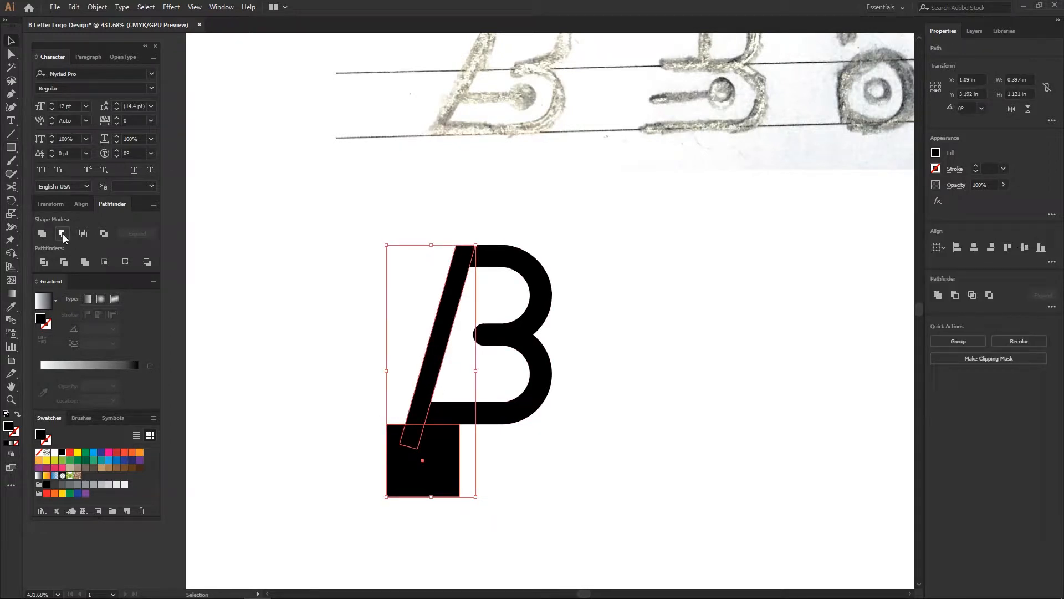
pyautogui.click(64, 237)
pyautogui.click(598, 432)
# Try left-aligning the diagonal bar and the 3-like shape.
pyautogui.scroll(1, 588, 438)
pyautogui.moveTo(404, 324); pyautogui.dragTo(560, 450)
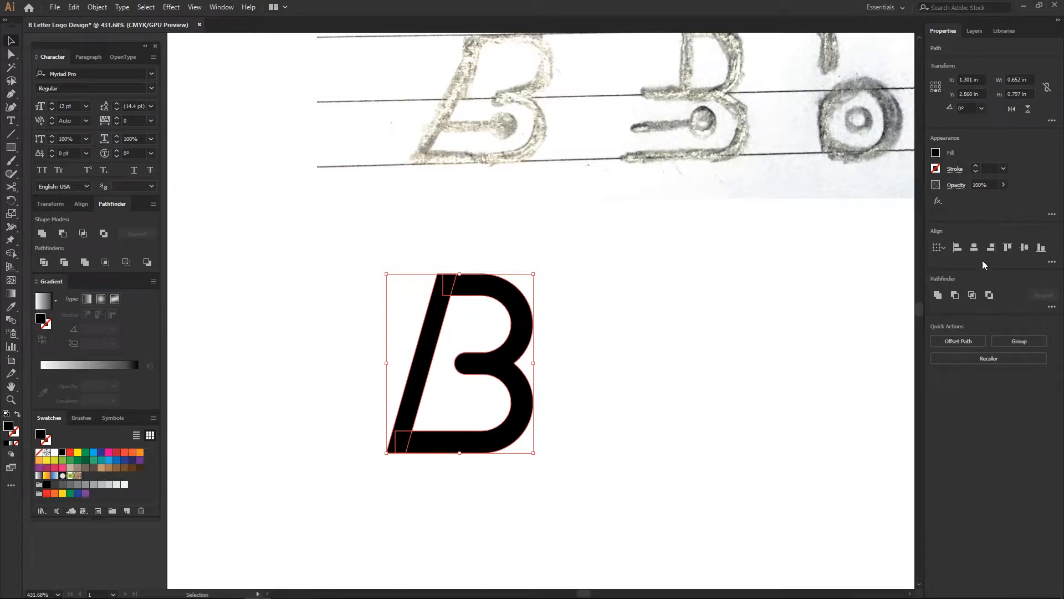
pyautogui.click(958, 247)
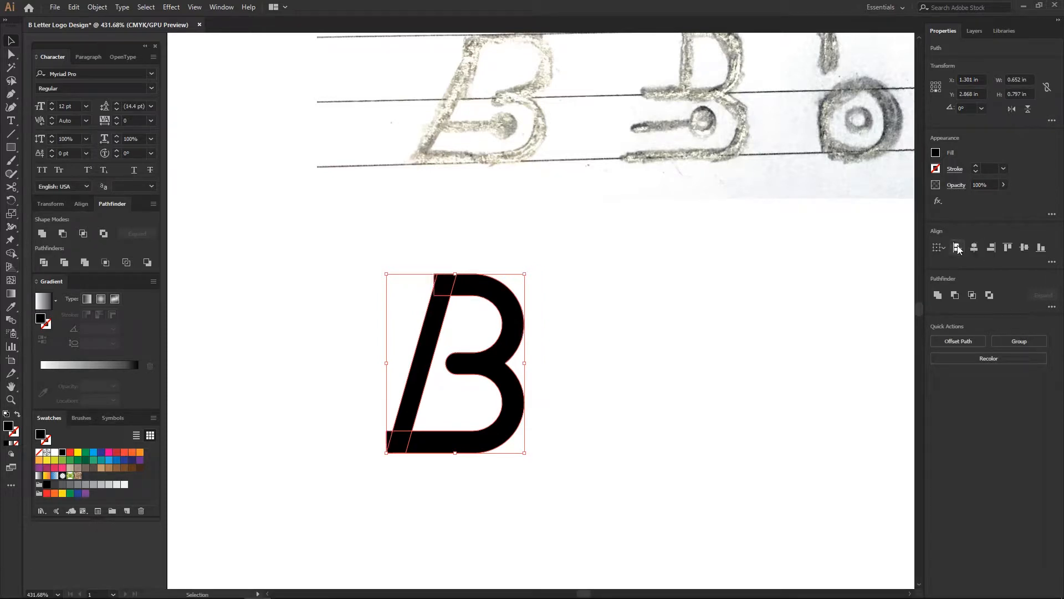
pyautogui.hotkey('ctrl', 'z')
pyautogui.click(655, 326)
# Unite the diagonal bar and the 3-like shape into a single slanted letter B.
pyautogui.moveTo(407, 288); pyautogui.dragTo(561, 433)
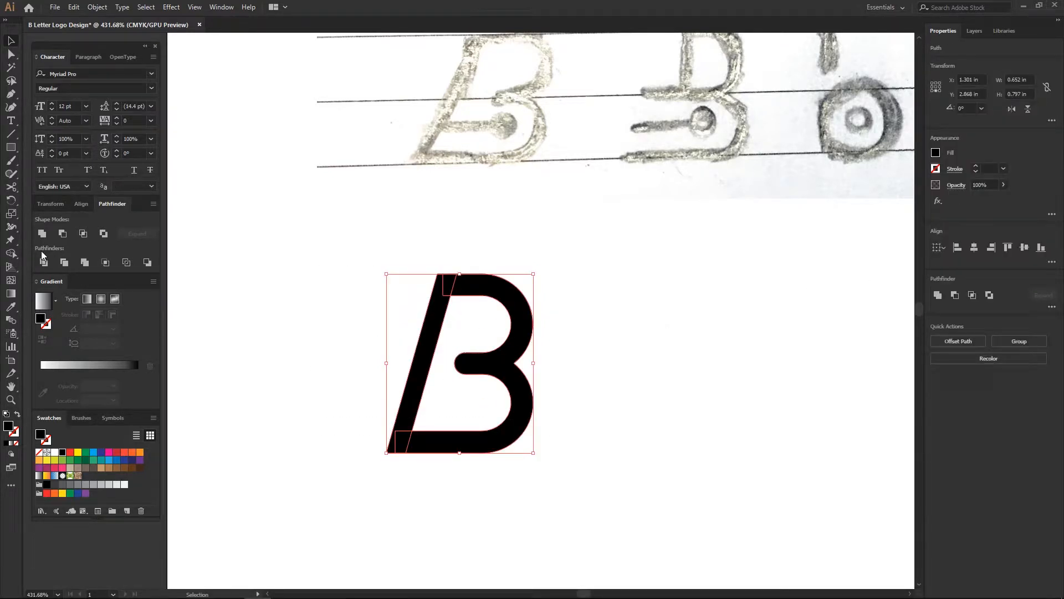
pyautogui.click(49, 234)
pyautogui.click(757, 278)
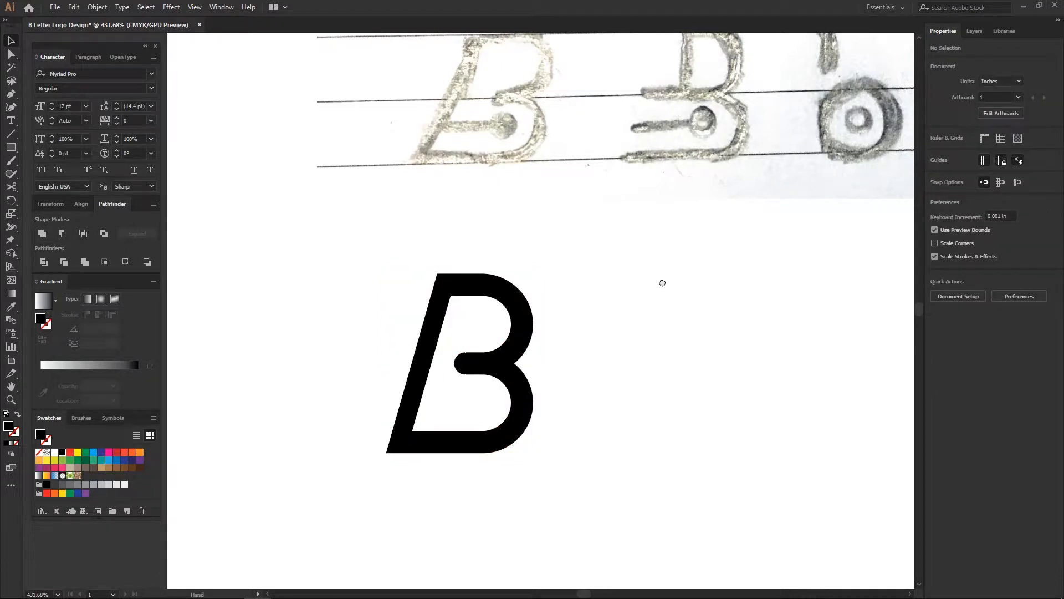
# Draw a horizontal line about 0.33 in long from the slanted stem into the B's lower bowl.
pyautogui.moveTo(665, 264); pyautogui.dragTo(653, 304)
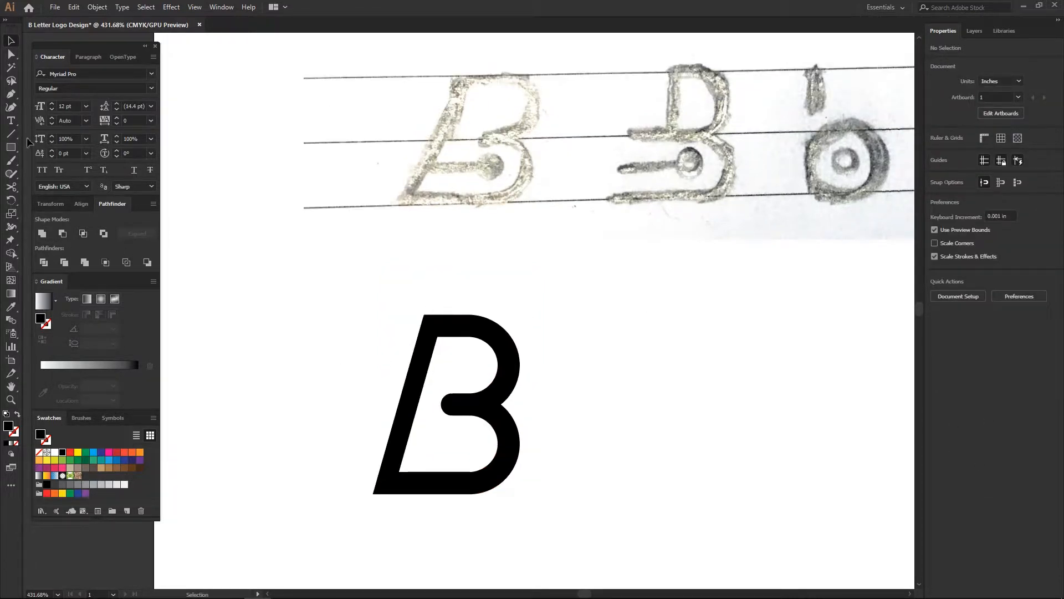
pyautogui.click(10, 133)
pyautogui.moveTo(399, 439)
pyautogui.mouseDown()
pyautogui.moveTo(468, 439)
pyautogui.moveTo(447, 448)
pyautogui.moveTo(445, 439)
pyautogui.mouseUp()
pyautogui.press('v')
# Set the horizontal line's stroke weight to 4 pt.
pyautogui.click(1004, 169)
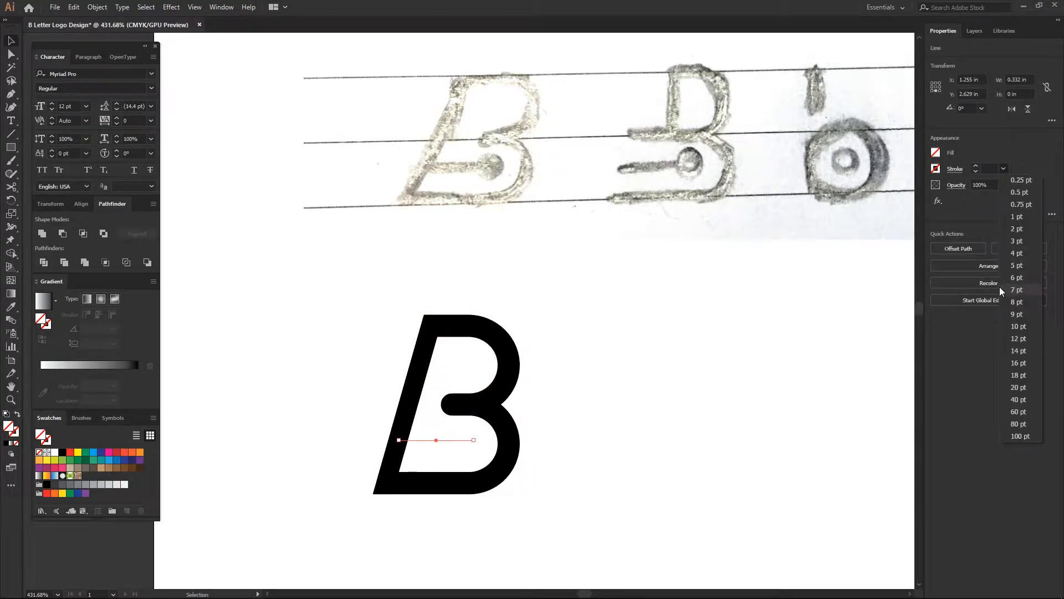
pyautogui.click(1015, 276)
pyautogui.click(623, 434)
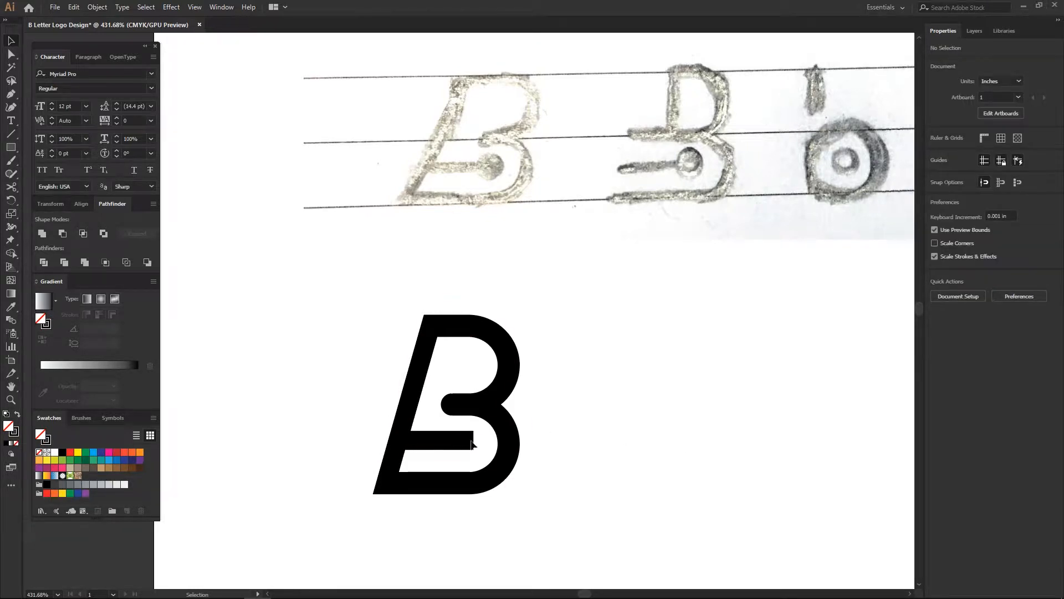
pyautogui.click(444, 442)
pyautogui.click(1004, 169)
pyautogui.click(1015, 254)
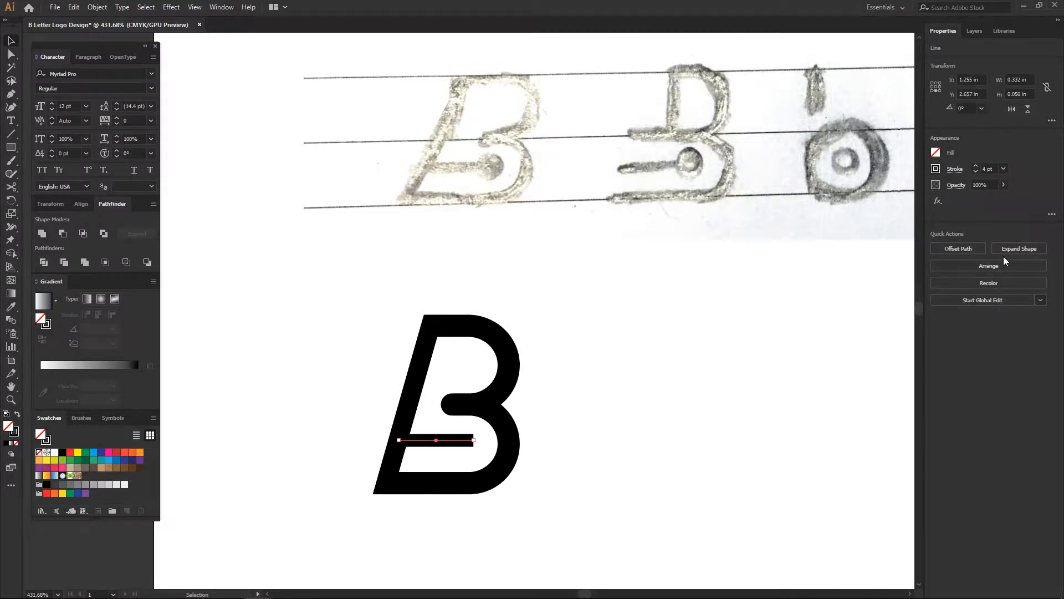
pyautogui.click(681, 441)
# Move the horizontal line slightly down and left into the slanted stem, to about X 1.218 in and Y 2.667 in.
pyautogui.moveTo(569, 462); pyautogui.dragTo(606, 435)
pyautogui.click(494, 414)
pyautogui.moveTo(495, 415); pyautogui.dragTo(494, 417)
pyautogui.click(610, 405)
pyautogui.moveTo(610, 406); pyautogui.dragTo(612, 427)
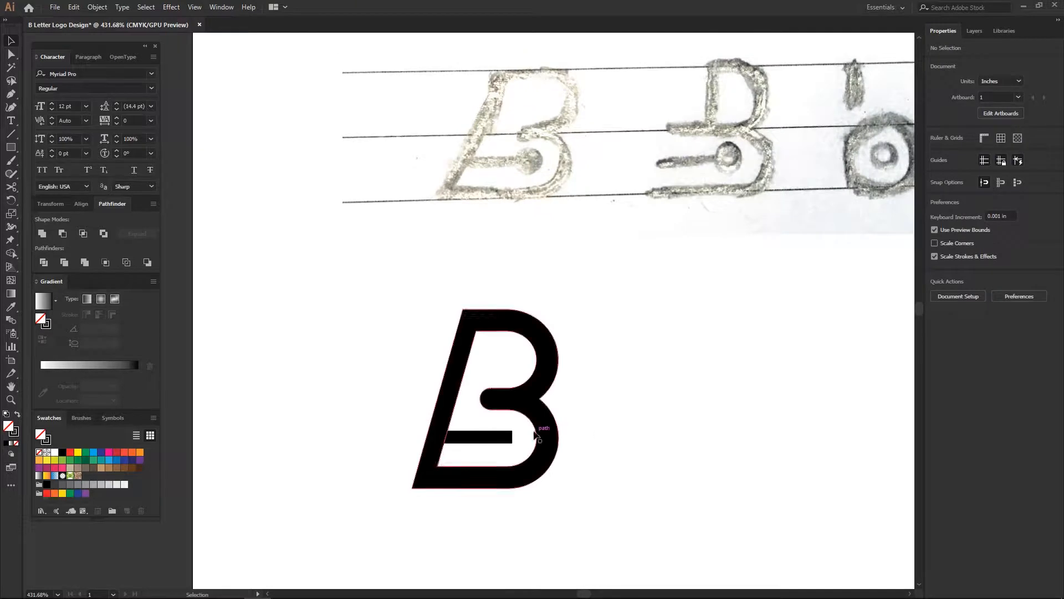
pyautogui.moveTo(503, 439); pyautogui.dragTo(494, 439)
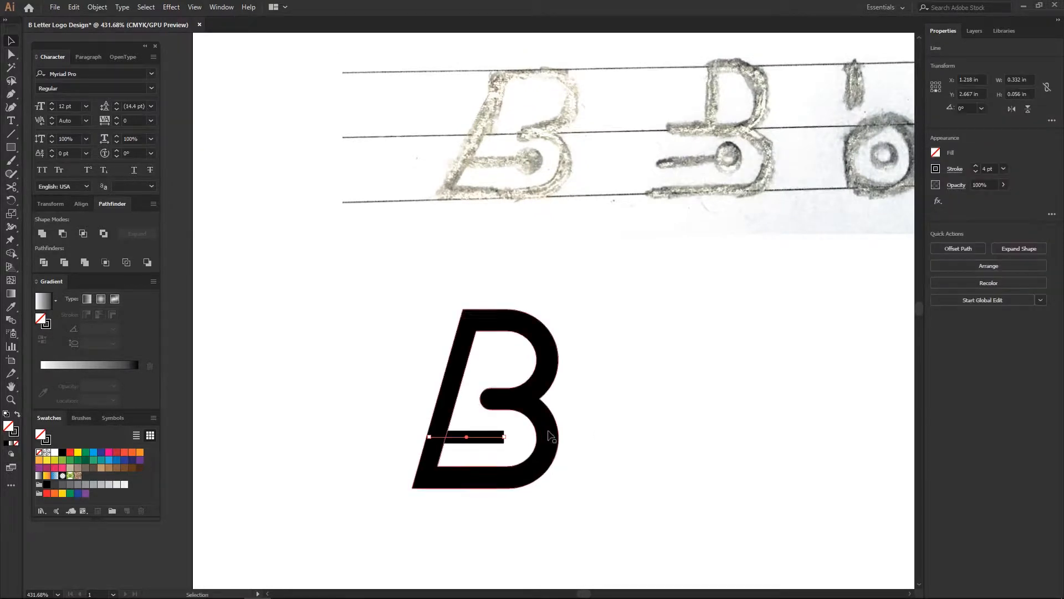
# Draw a small circle centred on the free end of the horizontal bar, with a solid black fill and no stroke.
pyautogui.click(643, 413)
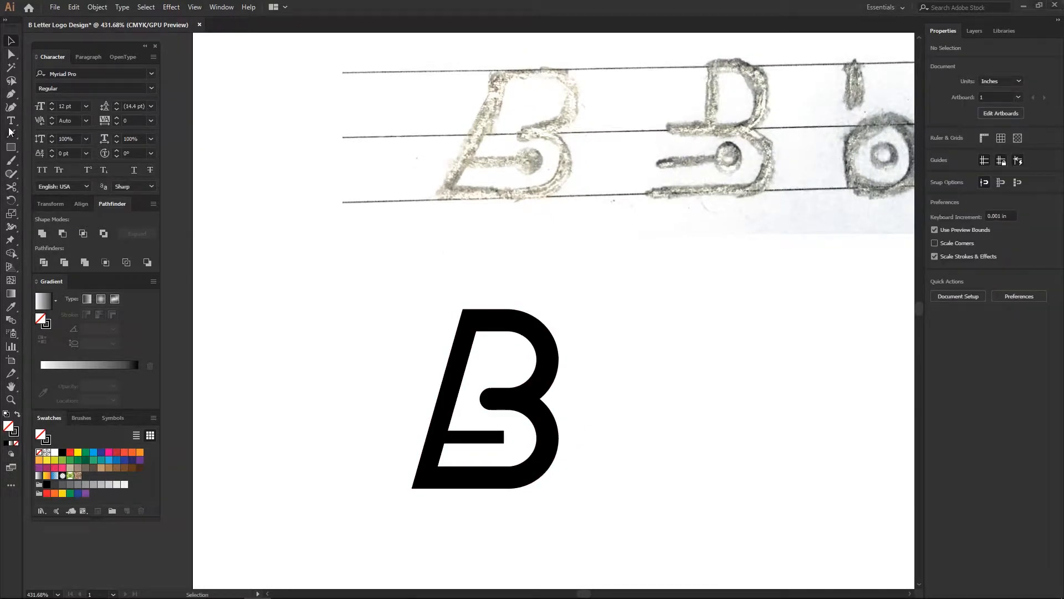
pyautogui.moveTo(12, 146); pyautogui.dragTo(38, 177)
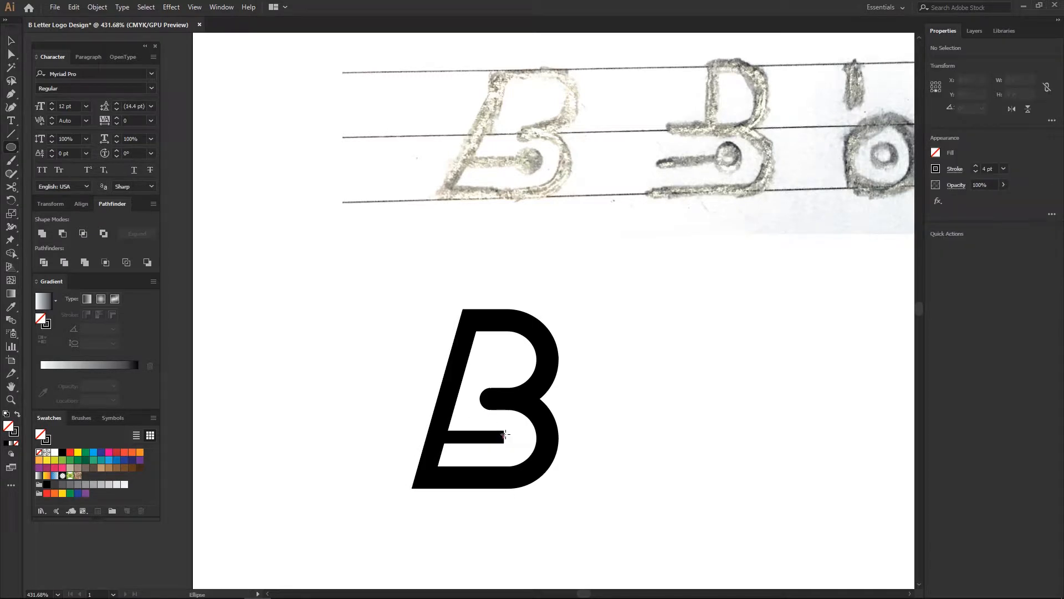
pyautogui.moveTo(502, 437); pyautogui.dragTo(511, 447)
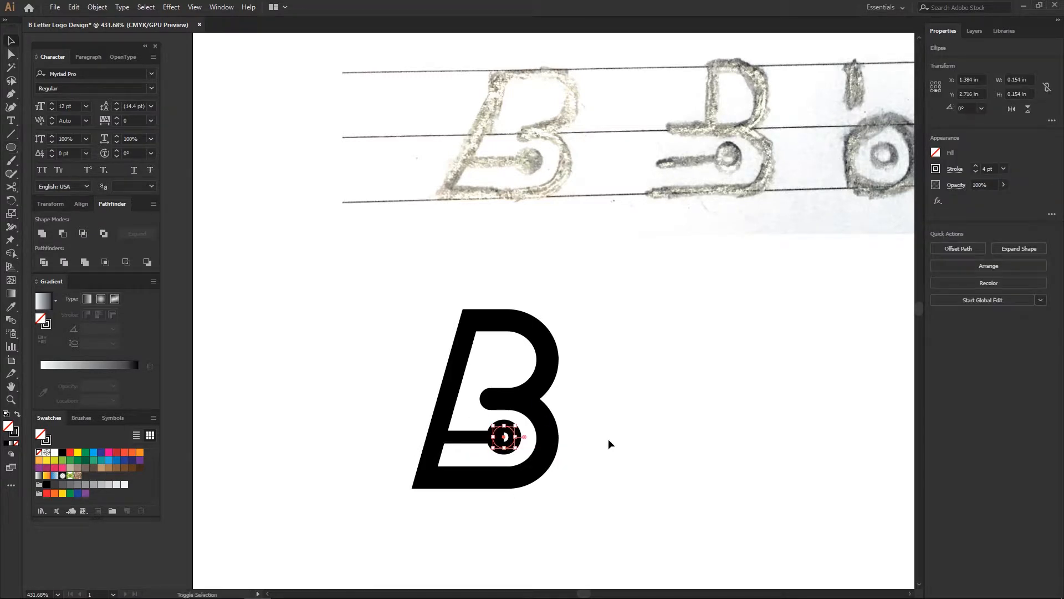
pyautogui.hotkey('shift', 'x')
pyautogui.press('v')
pyautogui.click(637, 439)
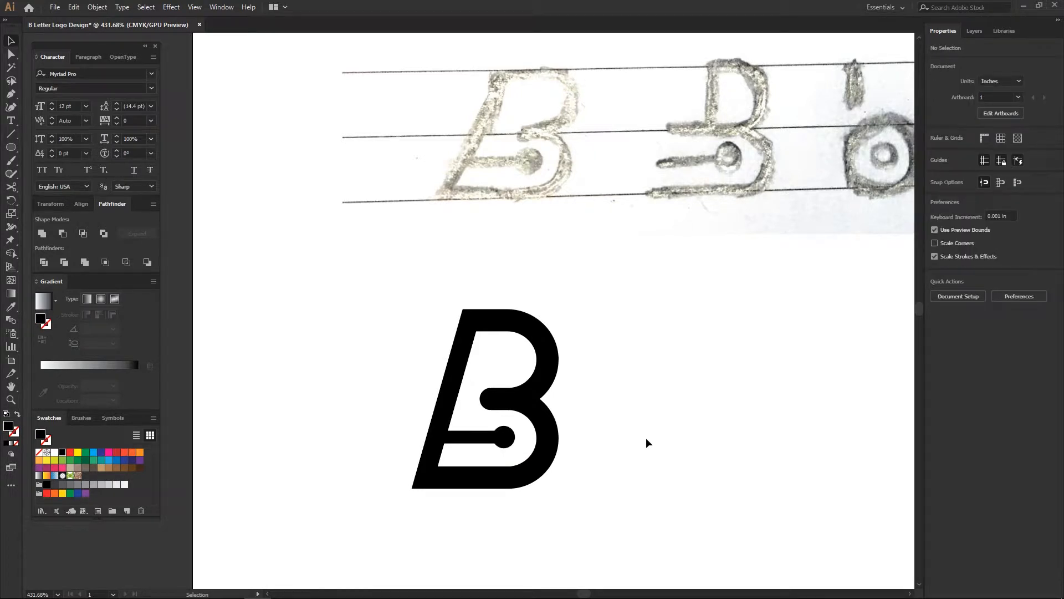
# Enlarge the black dot at the end of the bar to about 0.12 in across.
pyautogui.click(504, 438)
pyautogui.moveTo(514, 448); pyautogui.dragTo(518, 451)
pyautogui.click(628, 433)
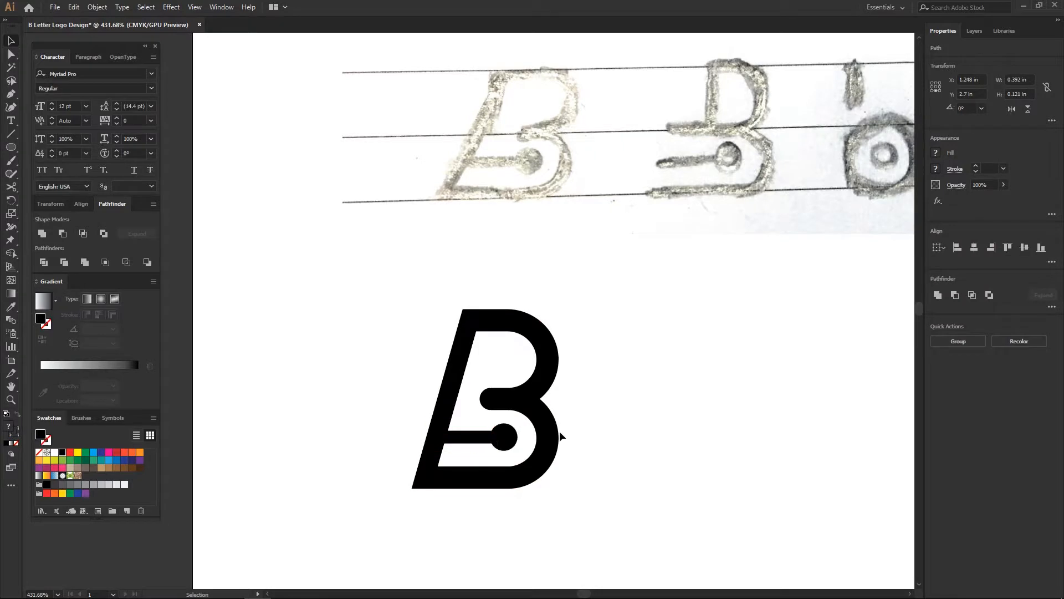
# Expand the horizontal line's stroke into a filled shape.
pyautogui.click(475, 441)
pyautogui.click(97, 8)
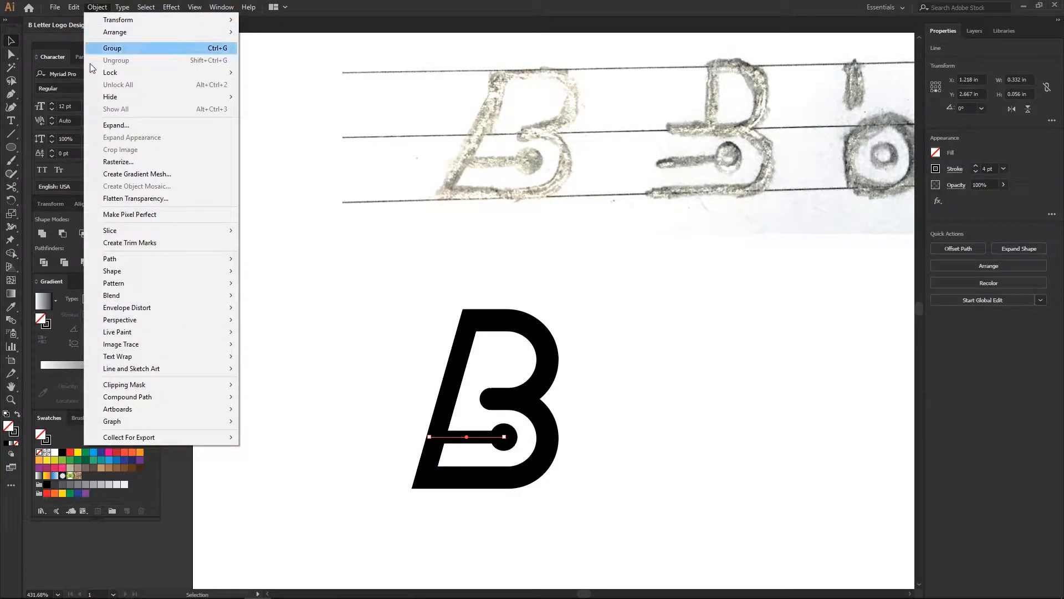
pyautogui.click(114, 122)
pyautogui.click(505, 363)
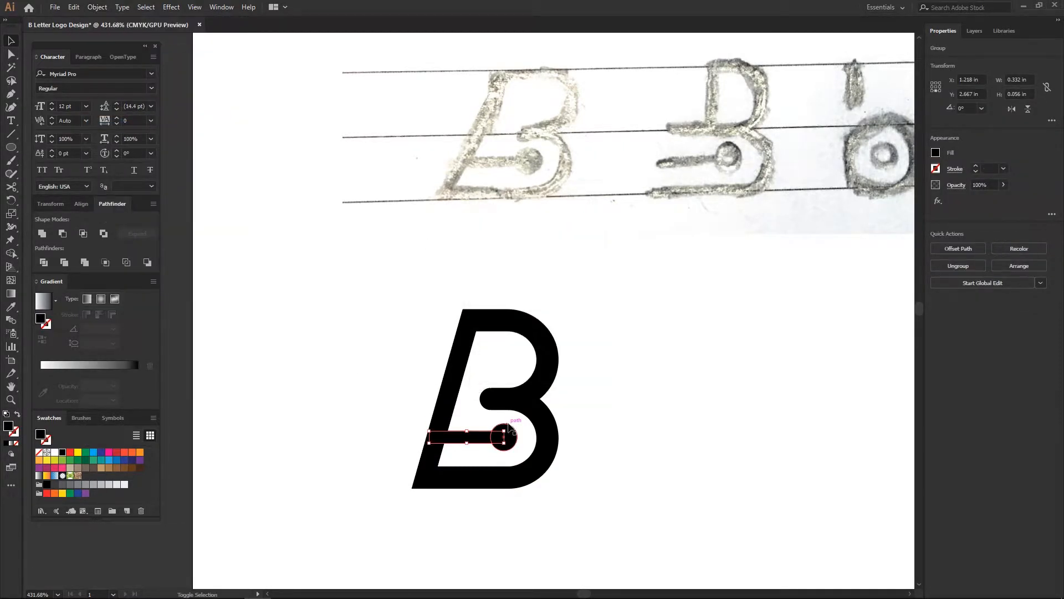
# Unite the expanded bar with the dot into one shape.
pyautogui.keyDown('shift'); pyautogui.click(509, 438); pyautogui.keyUp('shift')
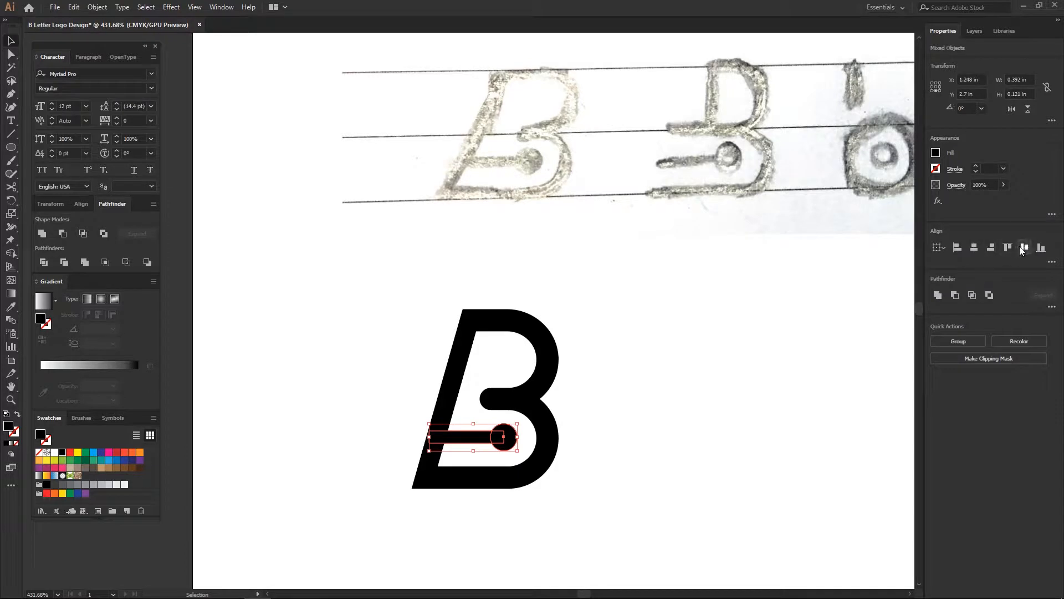
pyautogui.click(938, 294)
pyautogui.click(736, 424)
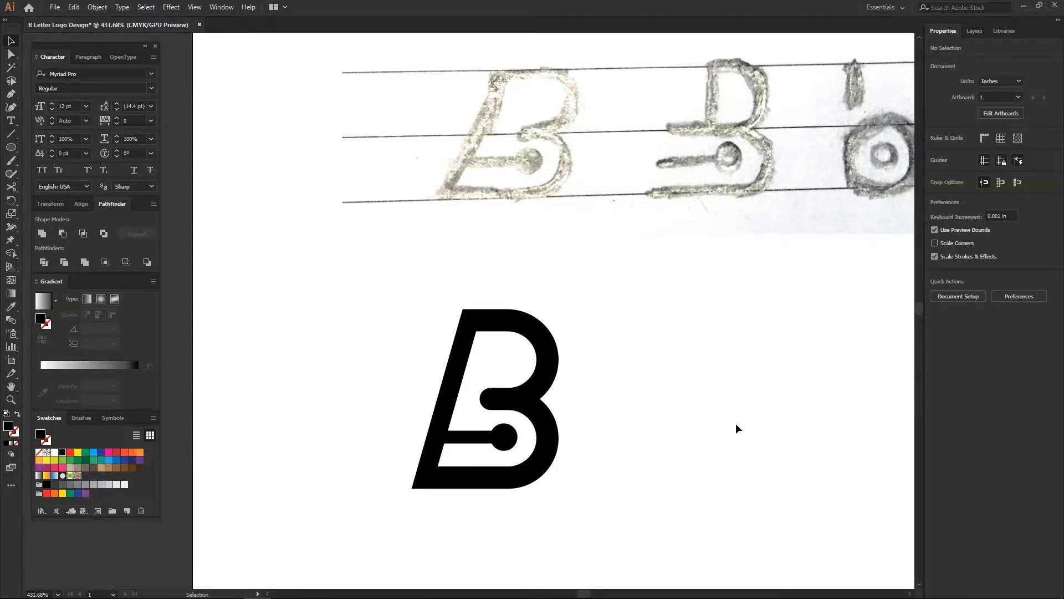
# Unite the bar-and-dot shape with the slanted B into a single compound shape.
pyautogui.hotkey('ctrl', '-')
pyautogui.hotkey('ctrl', '-')
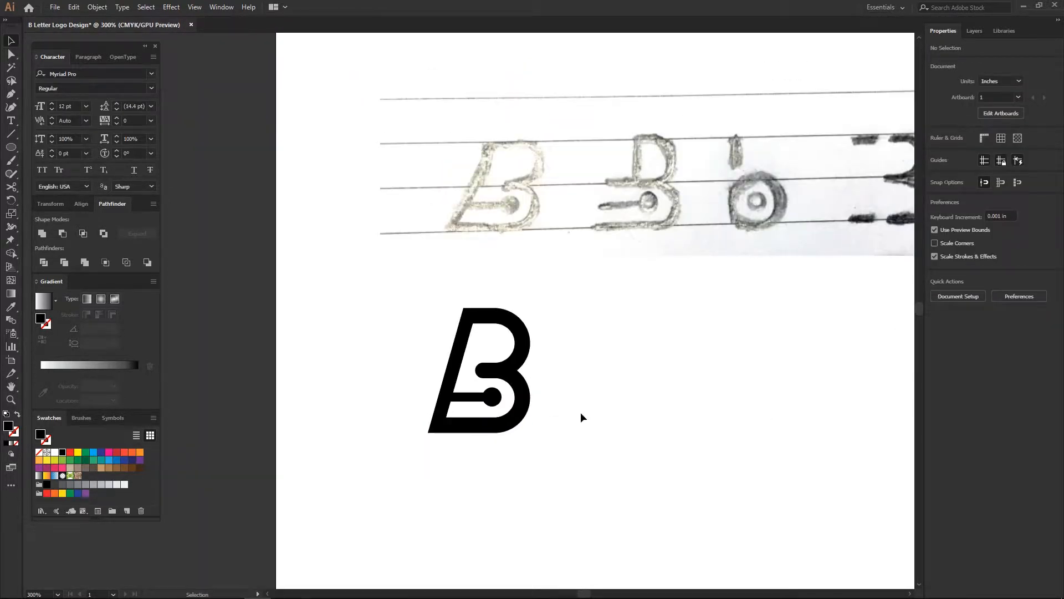
pyautogui.scroll(3, 600, 348)
pyautogui.moveTo(601, 350); pyautogui.dragTo(401, 530)
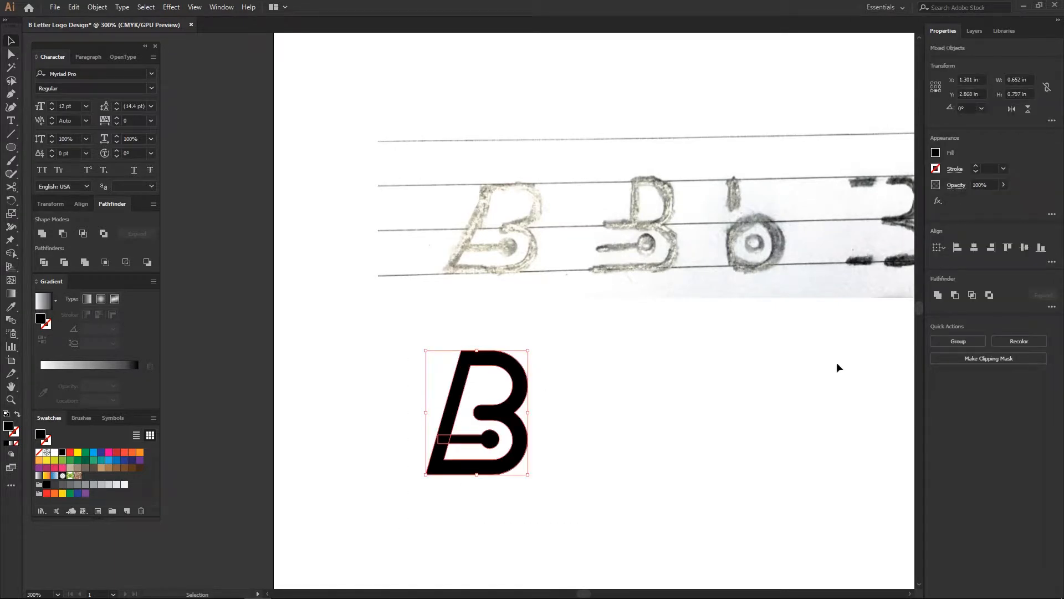
pyautogui.click(936, 297)
pyautogui.click(597, 440)
# Try a red-orange fill and an orange fill on the slanted B.
pyautogui.moveTo(604, 400); pyautogui.dragTo(584, 391)
pyautogui.moveTo(541, 344); pyautogui.dragTo(444, 455)
pyautogui.click(531, 477)
pyautogui.moveTo(537, 357); pyautogui.dragTo(329, 490)
pyautogui.click(124, 455)
pyautogui.click(407, 517)
pyautogui.moveTo(381, 342); pyautogui.dragTo(542, 487)
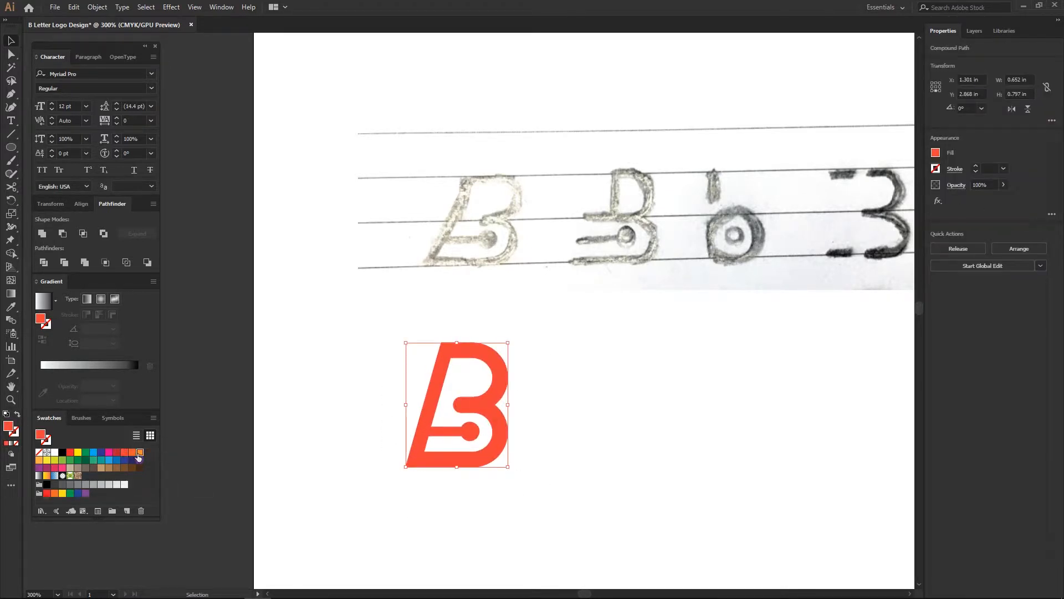
pyautogui.click(140, 453)
pyautogui.click(531, 402)
pyautogui.hscroll(2, 525, 412)
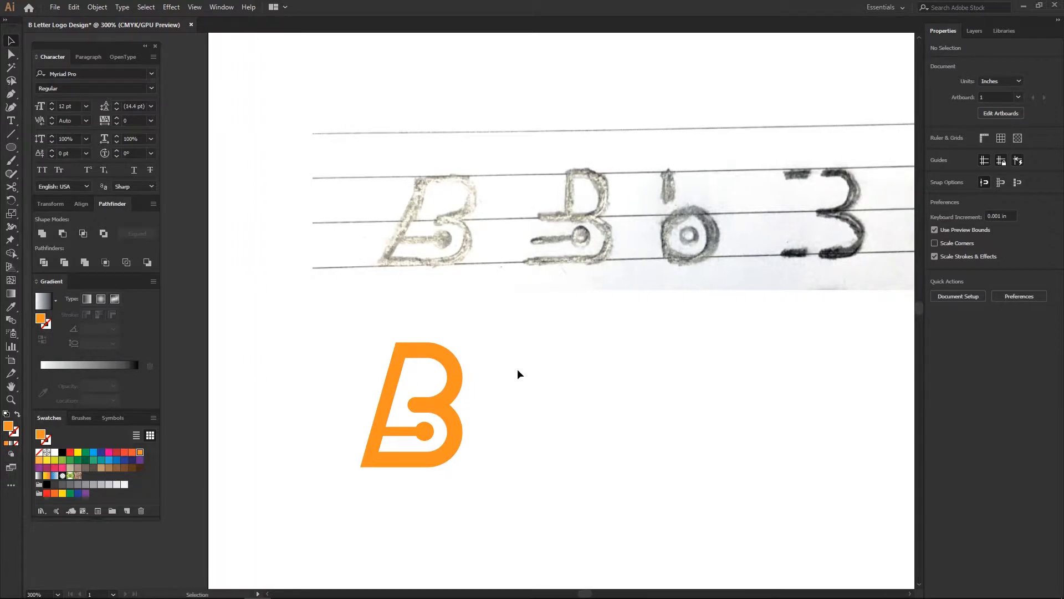
# Fill the slanted B with the purple swatch.
pyautogui.moveTo(518, 369); pyautogui.dragTo(382, 467)
pyautogui.click(140, 460)
pyautogui.click(578, 402)
pyautogui.hscroll(2, 577, 401)
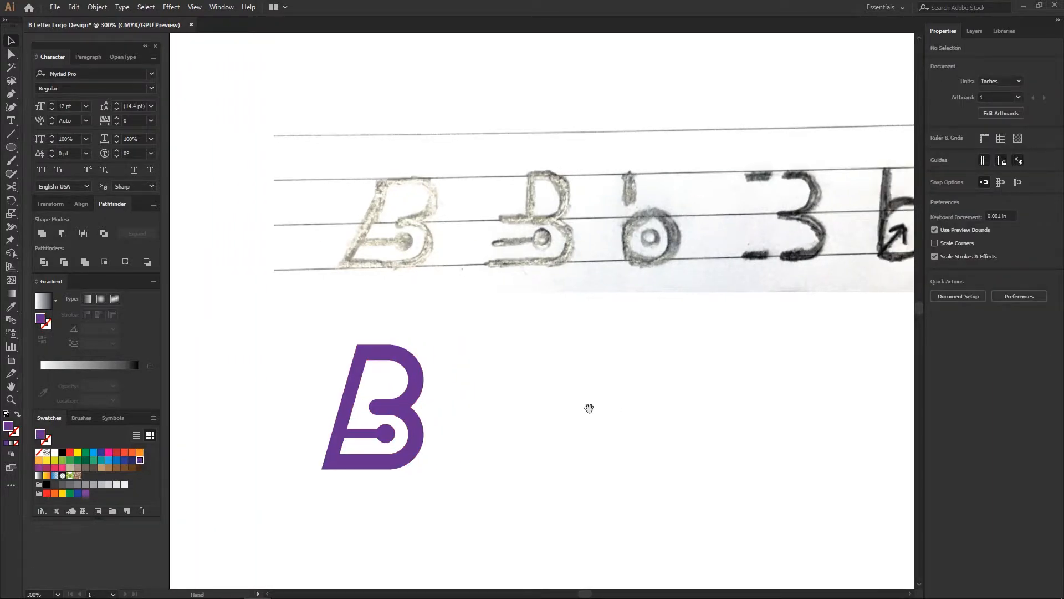
# Draw a square about 0.37 in wide beside the slanted B, with no fill and a 7 pt purple stroke.
pyautogui.moveTo(570, 404); pyautogui.dragTo(565, 409)
pyautogui.moveTo(9, 148); pyautogui.dragTo(58, 148)
pyautogui.moveTo(503, 350)
pyautogui.mouseDown()
pyautogui.moveTo(560, 408)
pyautogui.moveTo(560, 398)
pyautogui.mouseUp()
pyautogui.press('v')
pyautogui.hotkey('shift', 'x')
pyautogui.click(1004, 168)
pyautogui.click(1023, 292)
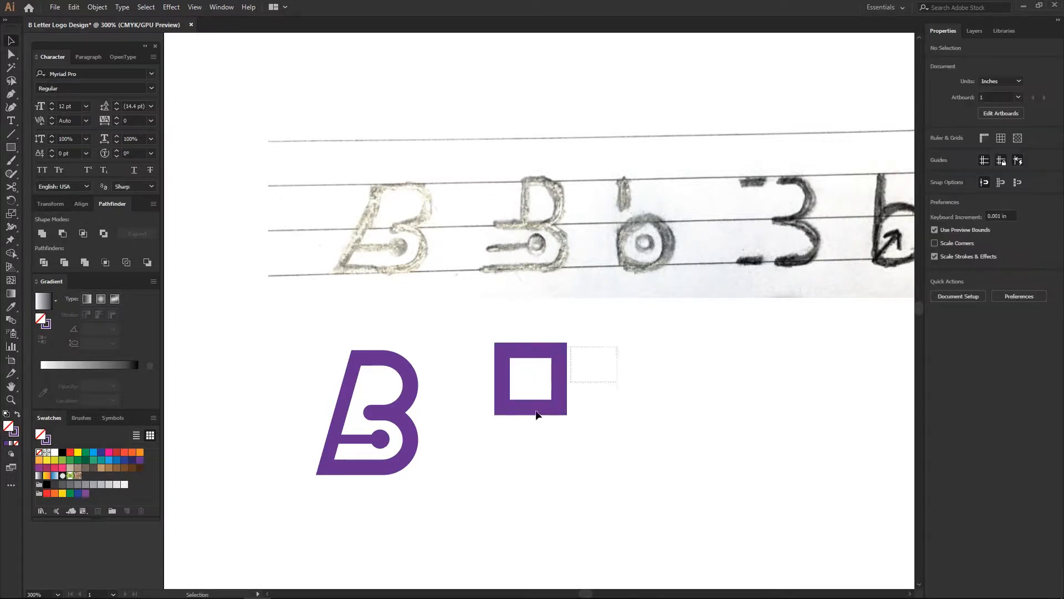
# Align the square's stroke to the inside and set its weight to 6 pt.
pyautogui.click(650, 353)
pyautogui.click(954, 169)
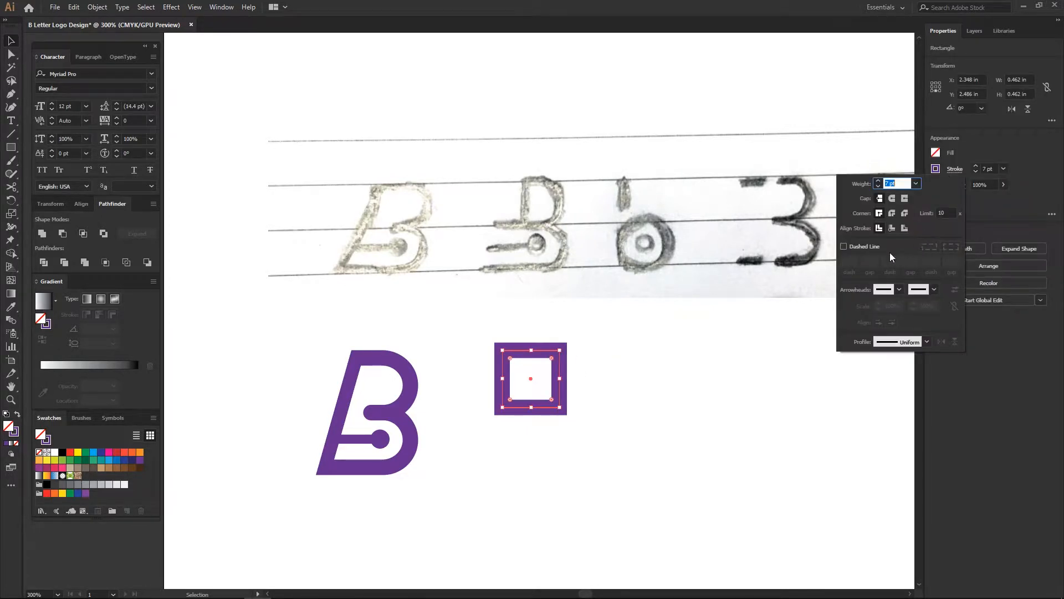
pyautogui.click(886, 234)
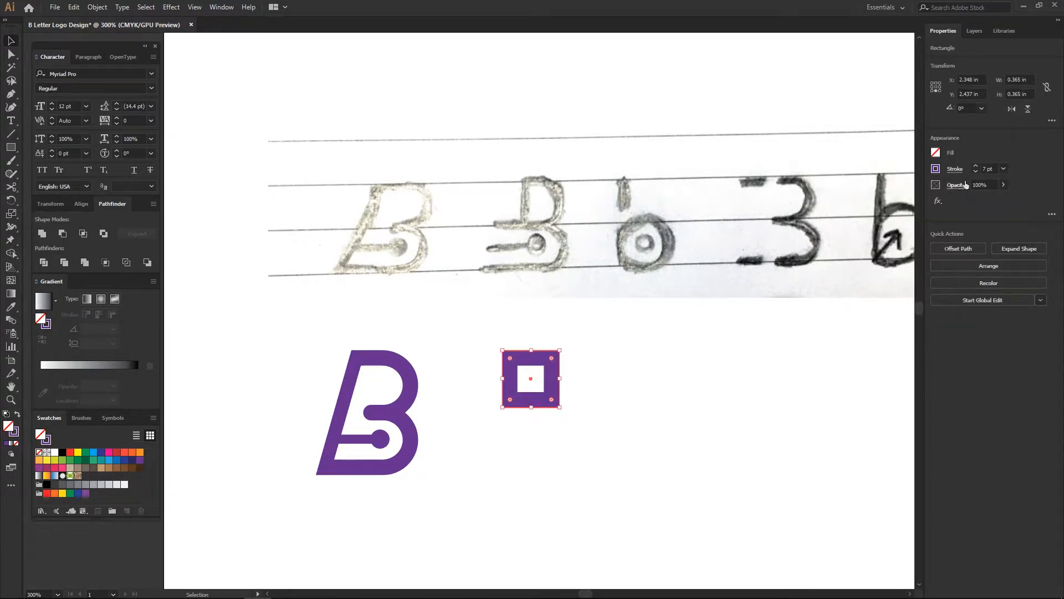
pyautogui.click(1002, 169)
pyautogui.click(1006, 268)
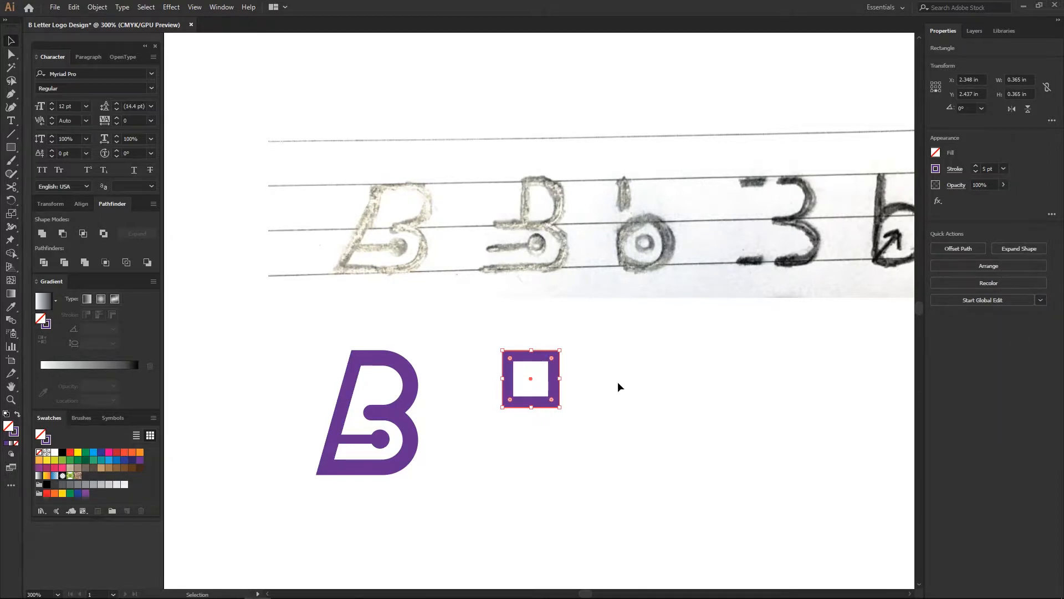
pyautogui.click(1004, 169)
pyautogui.click(1012, 278)
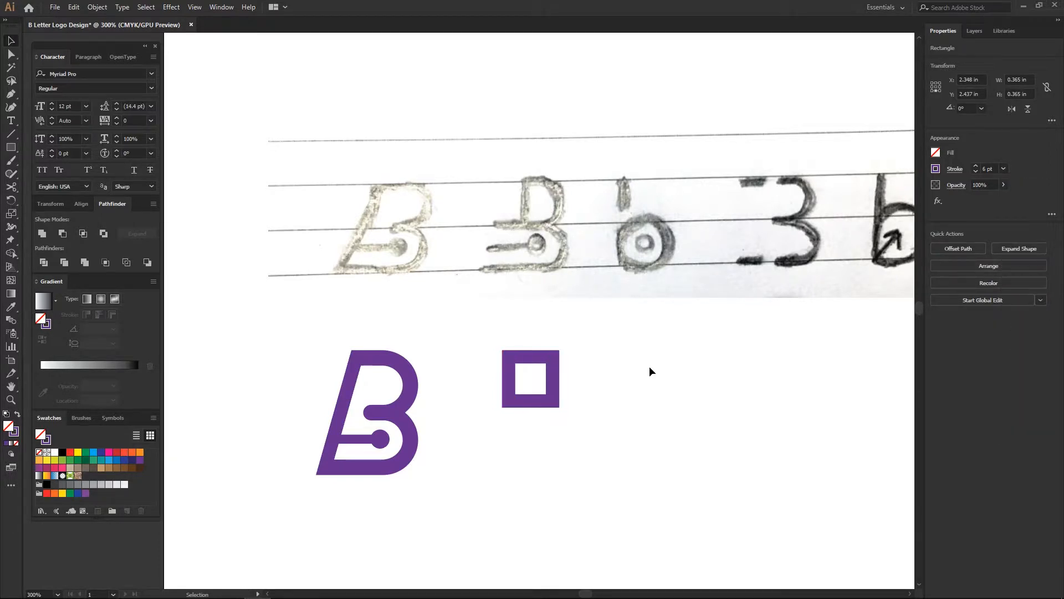
# Enlarge the square proportionally to about 0.5 in wide.
pyautogui.moveTo(561, 409); pyautogui.dragTo(572, 419)
pyautogui.click(597, 402)
pyautogui.moveTo(617, 370); pyautogui.dragTo(627, 364)
pyautogui.click(540, 412)
pyautogui.click(603, 327)
pyautogui.moveTo(606, 306); pyautogui.dragTo(555, 462)
pyautogui.click(589, 376)
# Round the square's two right corners fully to a 0.25 in radius, forming a D shape.
pyautogui.press('a')
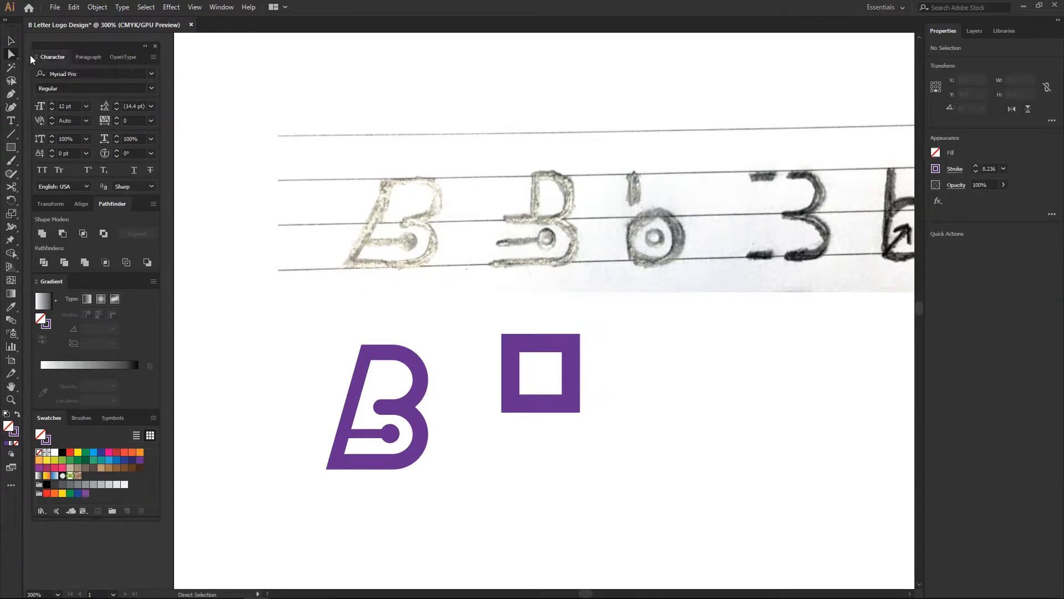
pyautogui.moveTo(614, 317); pyautogui.dragTo(567, 457)
pyautogui.moveTo(571, 343); pyautogui.dragTo(428, 372)
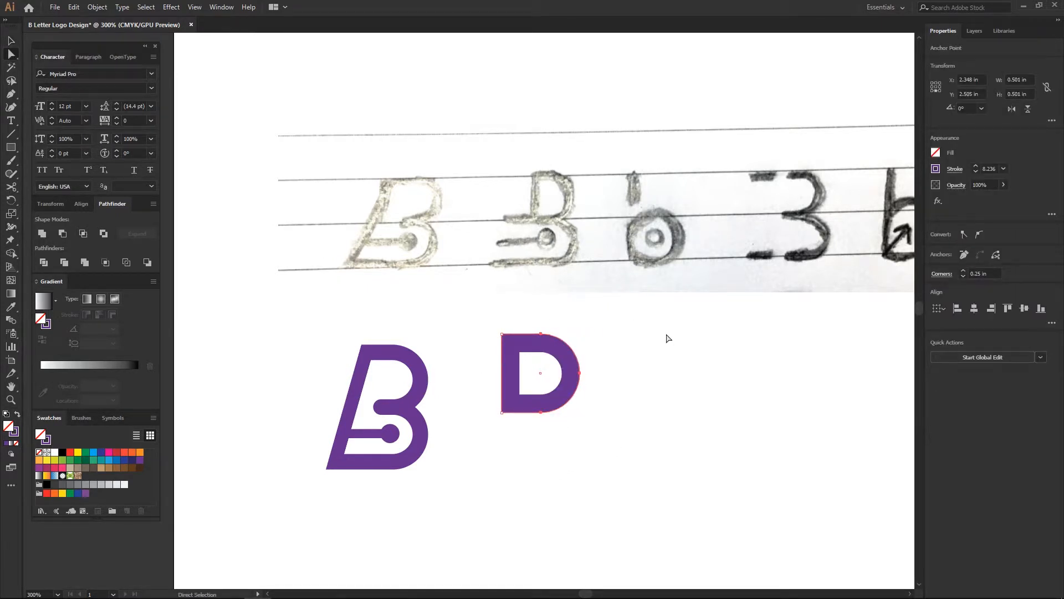
pyautogui.click(667, 336)
pyautogui.press('v')
# Duplicate the D shape straight down, overlapping the original so that the pair forms a B about 0.89 in tall.
pyautogui.moveTo(623, 390); pyautogui.dragTo(644, 365)
pyautogui.click(593, 372)
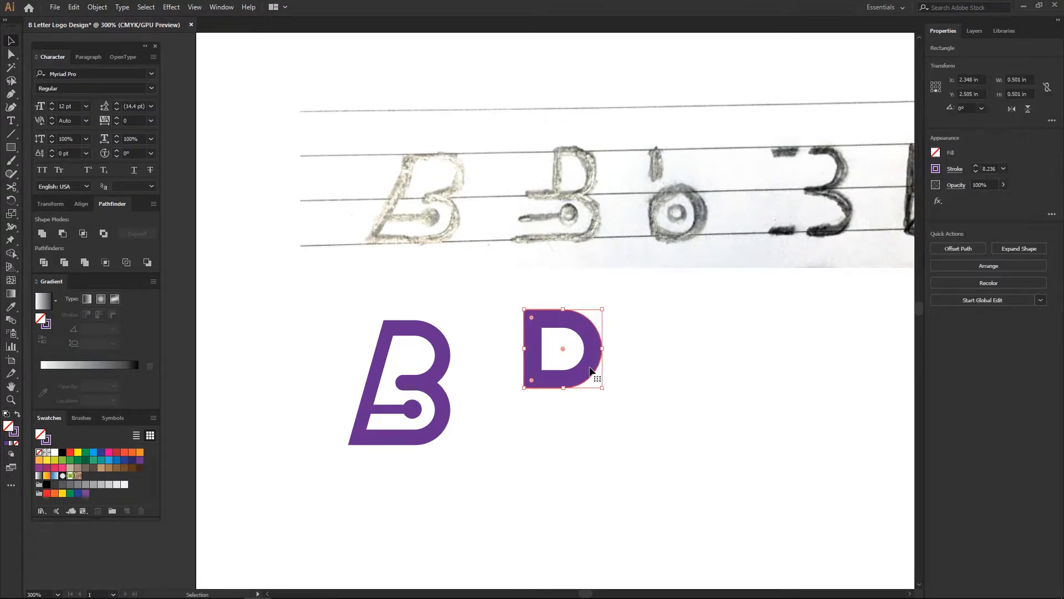
pyautogui.click(690, 387)
pyautogui.scroll(-1, 676, 377)
pyautogui.click(601, 362)
pyautogui.moveTo(600, 361); pyautogui.dragTo(644, 396)
pyautogui.click(671, 373)
# Expand the appearance of both stacked D shapes.
pyautogui.moveTo(665, 311); pyautogui.dragTo(571, 464)
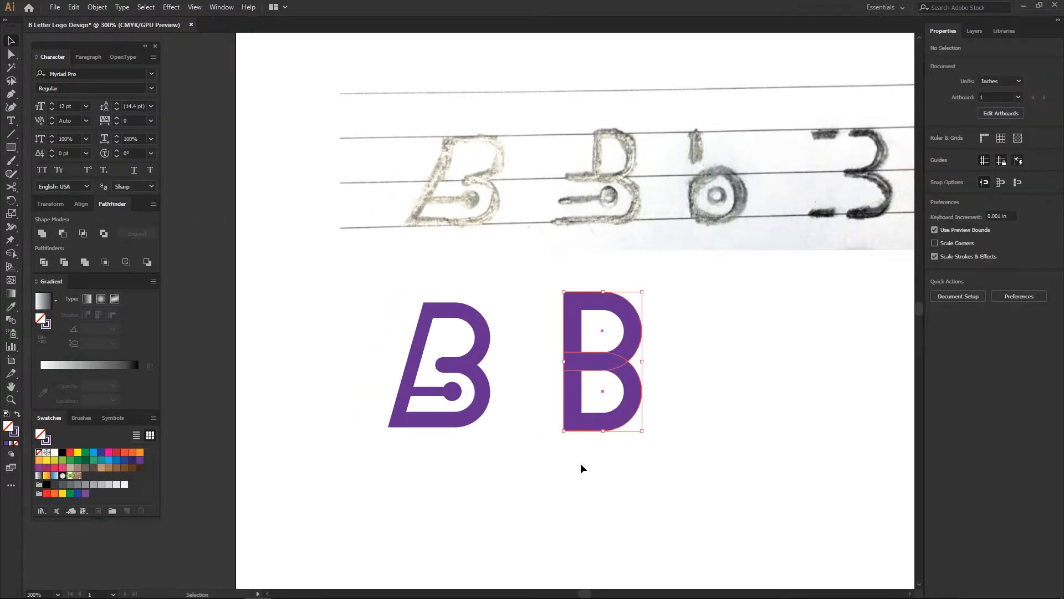
pyautogui.click(97, 7)
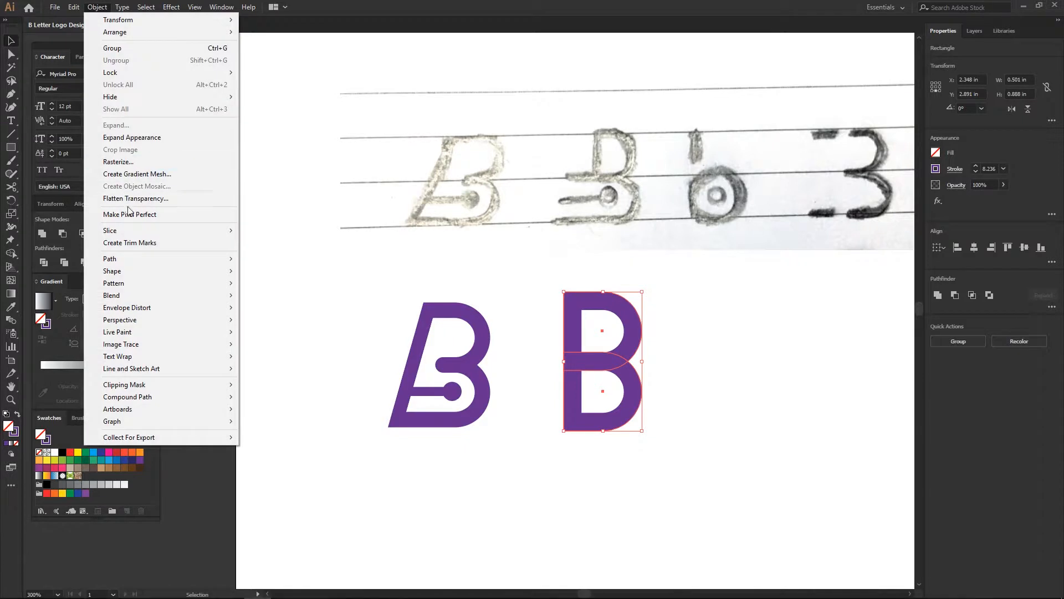
pyautogui.click(139, 138)
pyautogui.click(689, 396)
# In outline view, shift the lower D shape slightly down to about Y 2.892 in, lining its edges up with the upper D.
pyautogui.hotkey('ctrl', 'space')
pyautogui.moveTo(611, 354); pyautogui.dragTo(687, 389)
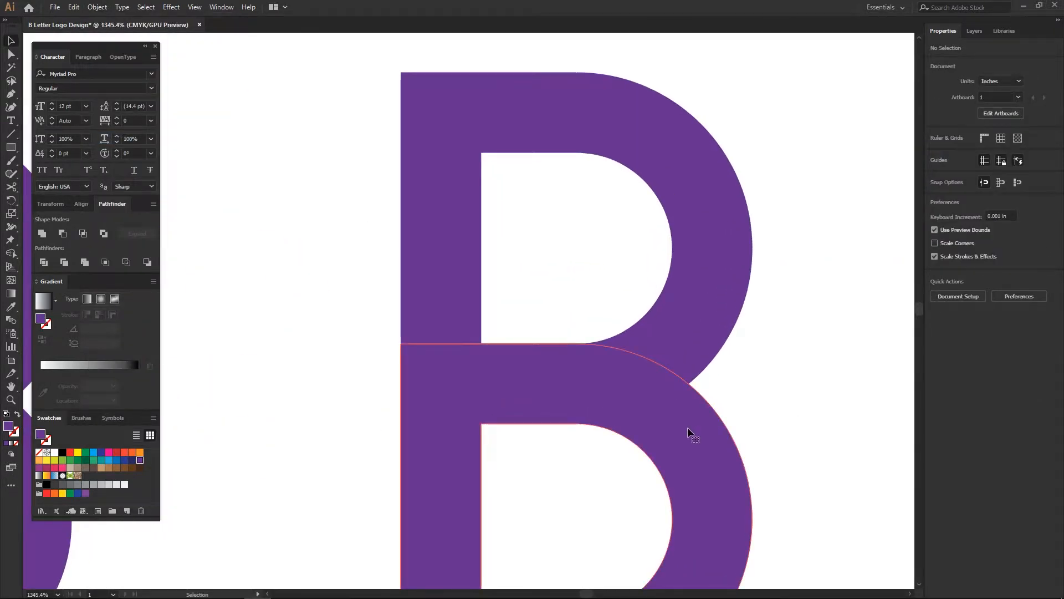
pyautogui.click(688, 427)
pyautogui.hotkey('ctrl', 'y')
pyautogui.hotkey('ctrl', 'space')
pyautogui.moveTo(441, 327); pyautogui.dragTo(583, 438)
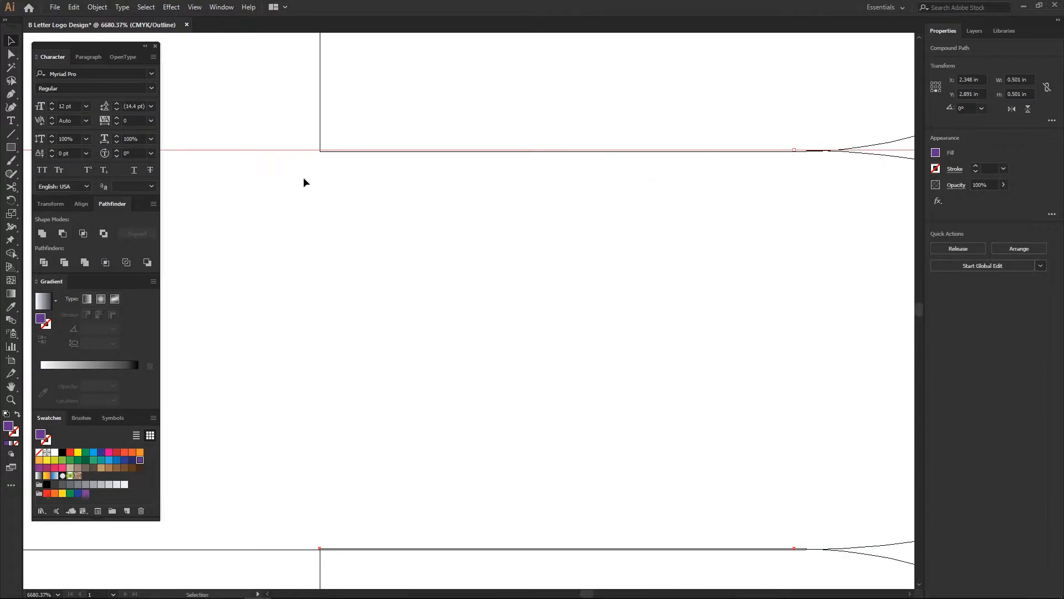
pyautogui.click(284, 155)
pyautogui.moveTo(303, 149); pyautogui.dragTo(304, 150)
# Switch from outline view back to preview, with both B letters and the sketch in view.
pyautogui.hotkey('ctrl', '-')
pyautogui.hotkey('ctrl', '-')
pyautogui.hotkey('ctrl', '-')
pyautogui.hotkey('ctrl', '-')
pyautogui.hotkey('ctrl', '-')
pyautogui.hotkey('ctrl', '-')
pyautogui.hotkey('ctrl', '-')
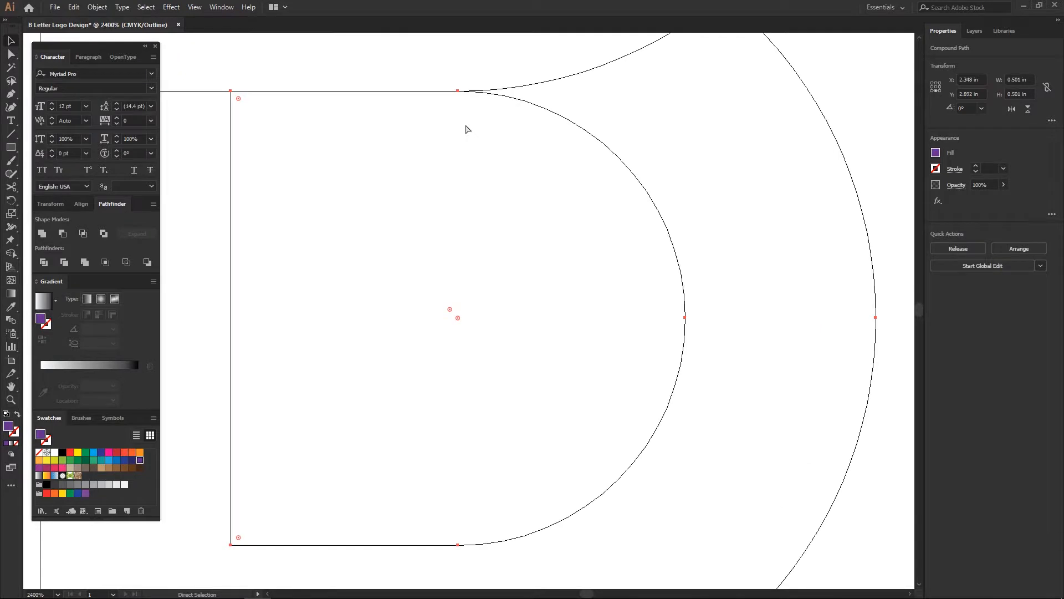
pyautogui.hotkey('ctrl', '-')
pyautogui.hotkey('ctrl', '-')
pyautogui.click(575, 237)
pyautogui.hotkey('ctrl', 'y')
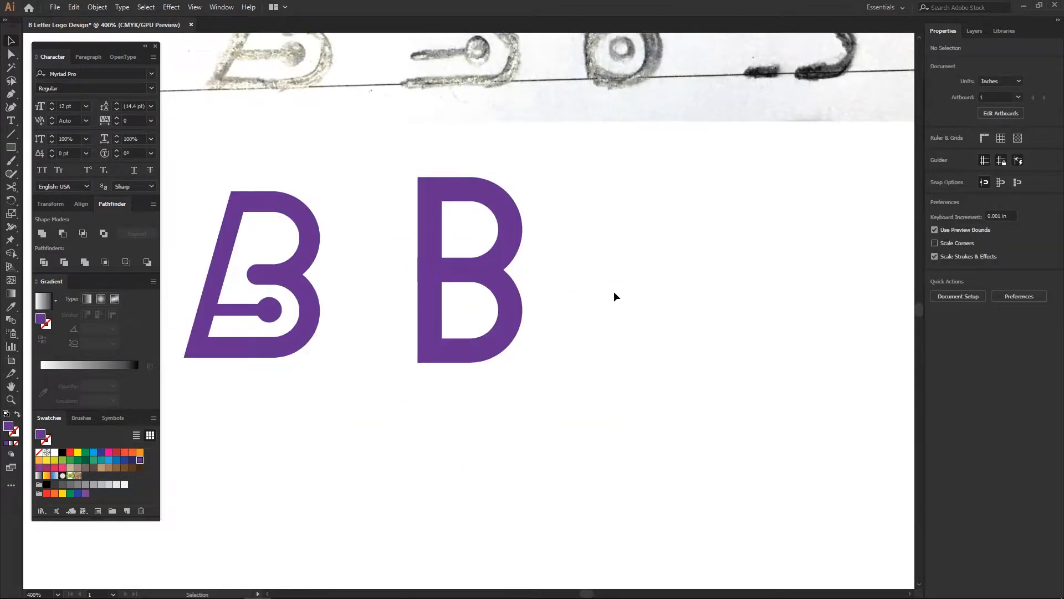
pyautogui.moveTo(571, 266); pyautogui.dragTo(604, 378)
pyautogui.hotkey('ctrl', '-')
# Draw a filled purple rectangle about 0.23 by 0.11 in over the straight B's middle bar, starting at the stem's left edge.
pyautogui.click(574, 411)
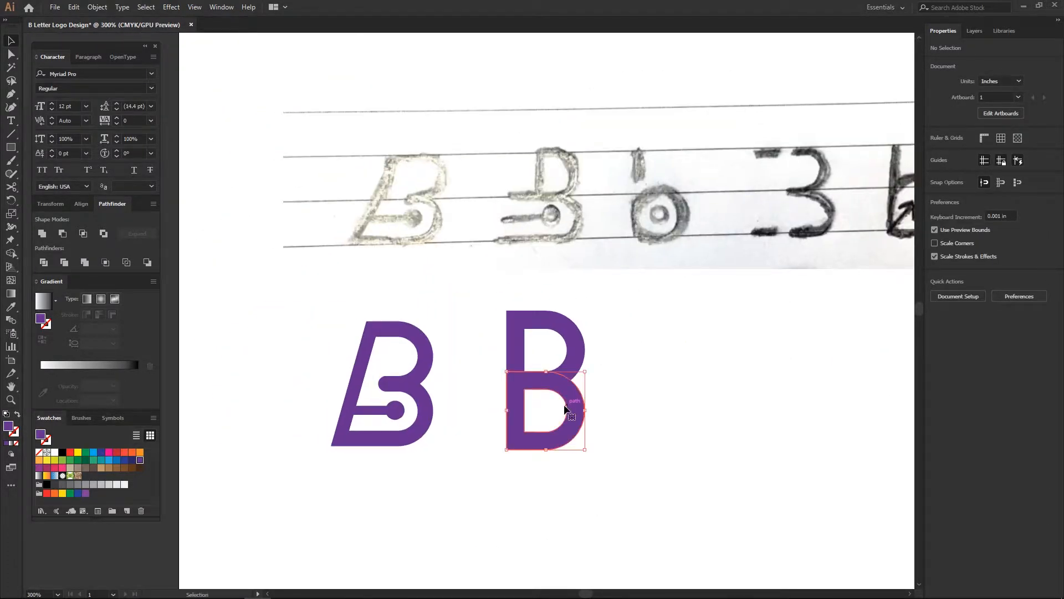
pyautogui.hscroll(-3, 660, 396)
pyautogui.click(11, 141)
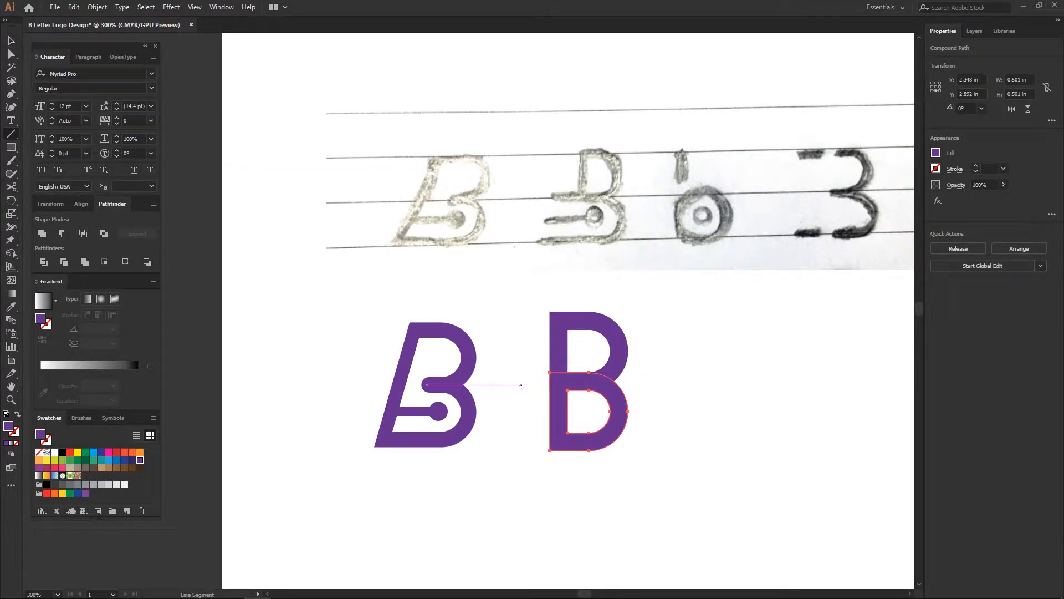
pyautogui.click(11, 147)
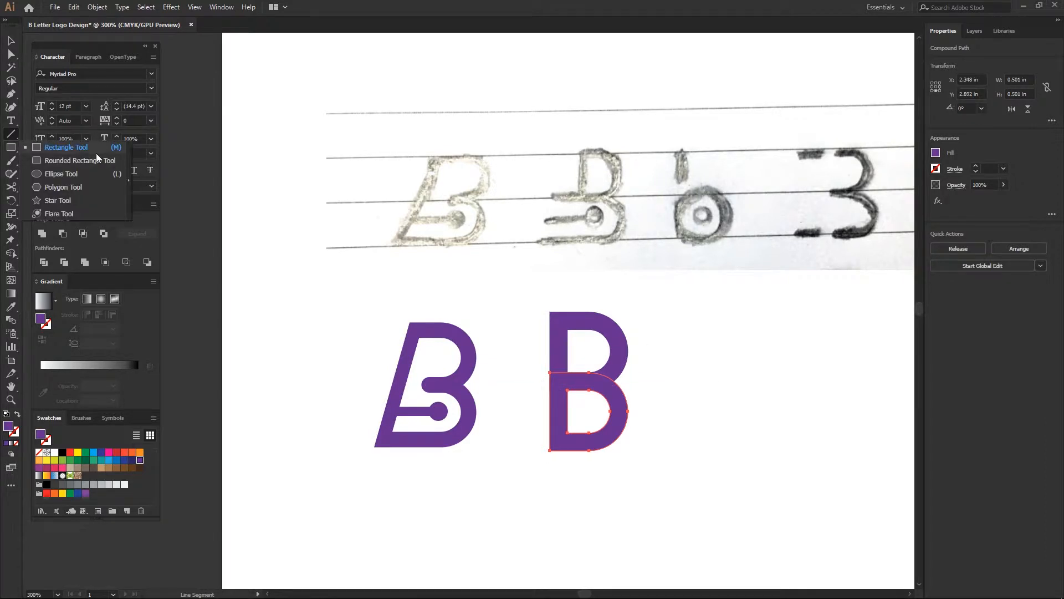
pyautogui.moveTo(550, 373); pyautogui.dragTo(586, 389)
pyautogui.press('v')
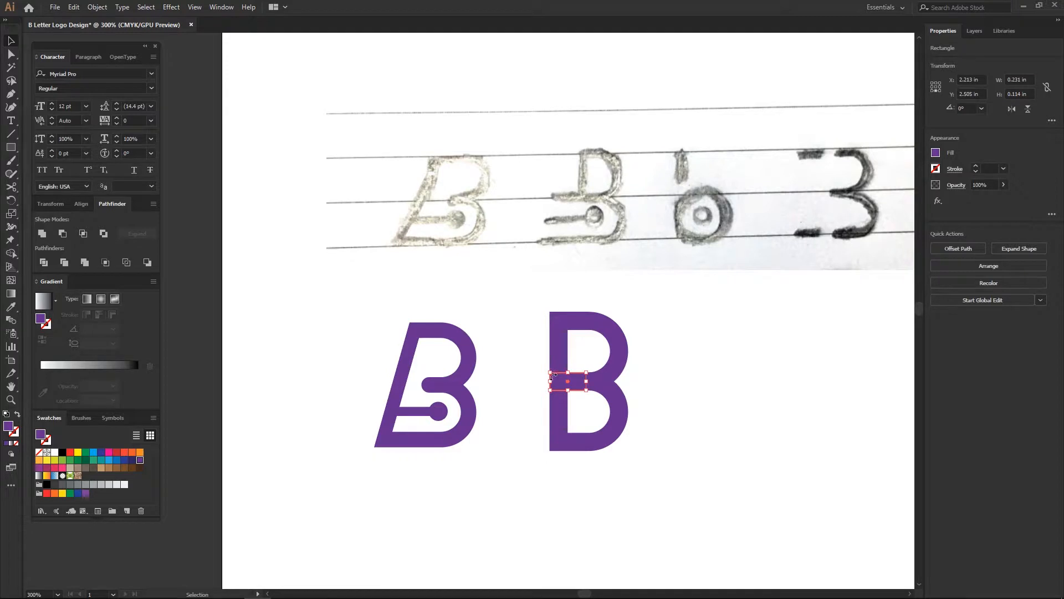
# Stretch the middle rectangle leftward beyond the stem to about 0.5 in wide.
pyautogui.moveTo(552, 382); pyautogui.dragTo(509, 384)
pyautogui.click(680, 391)
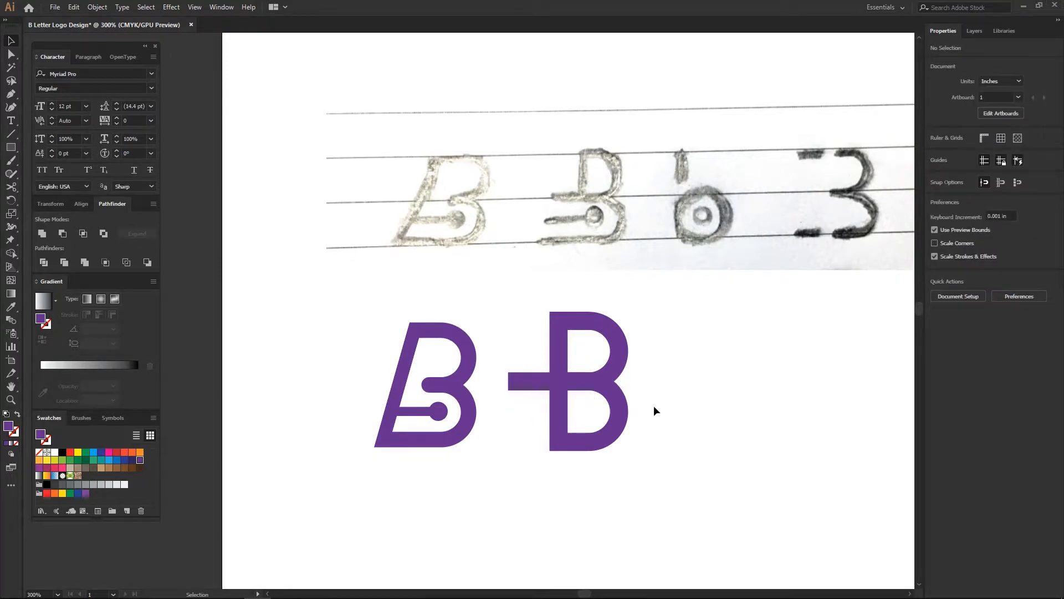
pyautogui.moveTo(868, 319); pyautogui.dragTo(889, 317)
pyautogui.moveTo(718, 409); pyautogui.dragTo(619, 436)
pyautogui.moveTo(607, 330); pyautogui.dragTo(485, 506)
pyautogui.moveTo(507, 417); pyautogui.dragTo(557, 417)
pyautogui.click(671, 415)
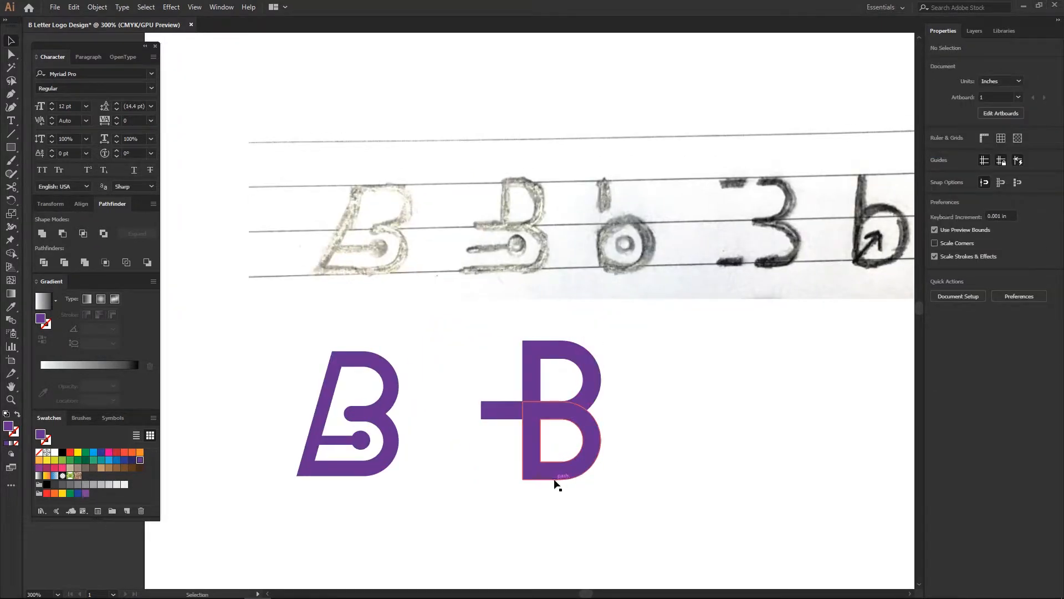
# Duplicate the straight B's middle bar down to the base of the lower D and align their bottom edges.
pyautogui.click(522, 417)
pyautogui.keyDown('alt'); pyautogui.moveTo(506, 421); pyautogui.dragTo(507, 480); pyautogui.keyUp('alt')
pyautogui.keyDown('shift'); pyautogui.click(576, 465); pyautogui.keyUp('shift')
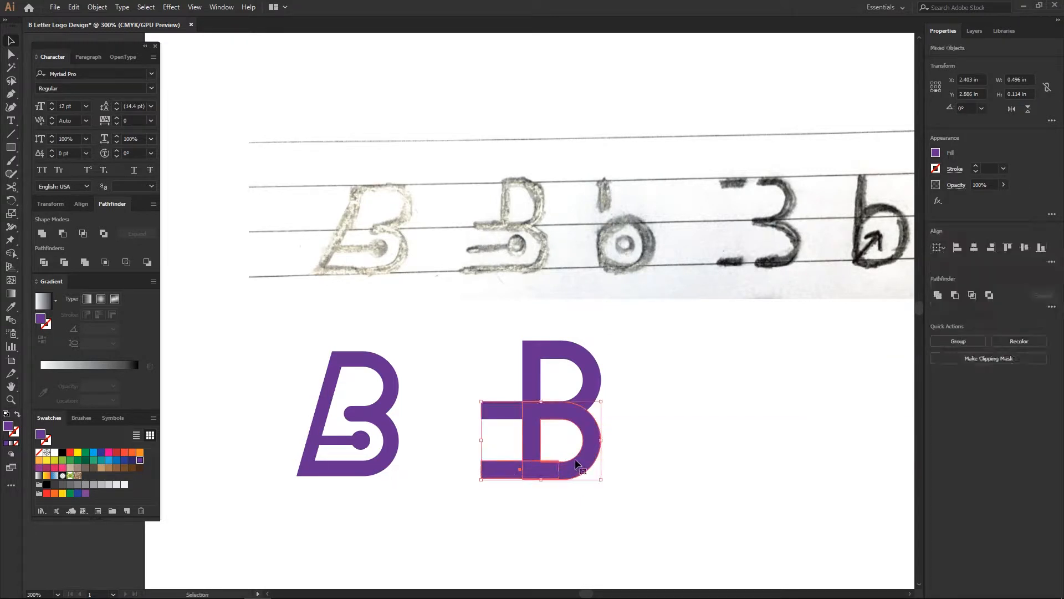
pyautogui.click(83, 204)
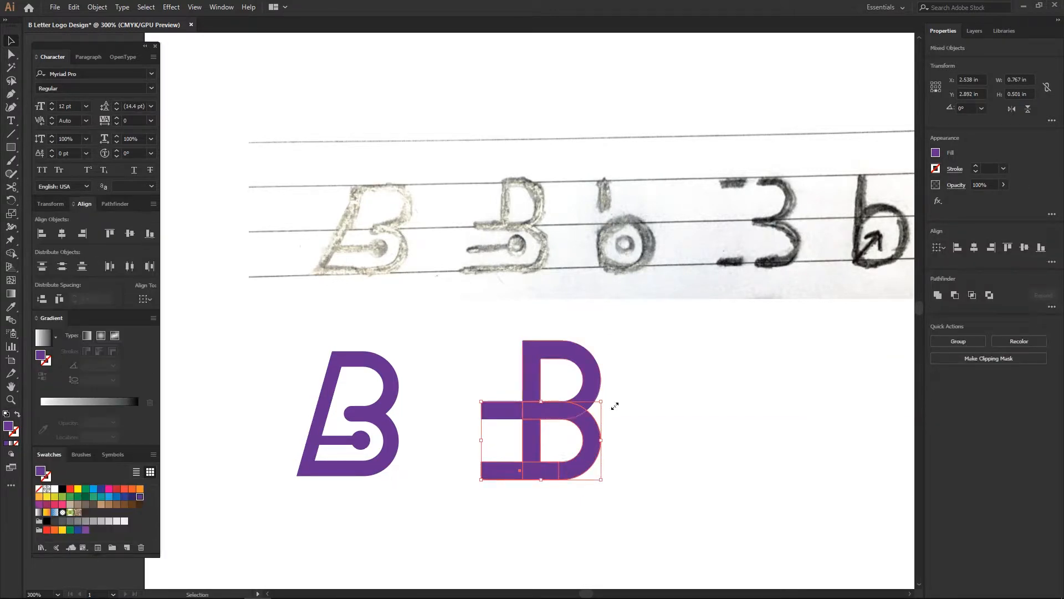
pyautogui.click(637, 423)
pyautogui.moveTo(637, 423); pyautogui.dragTo(665, 433)
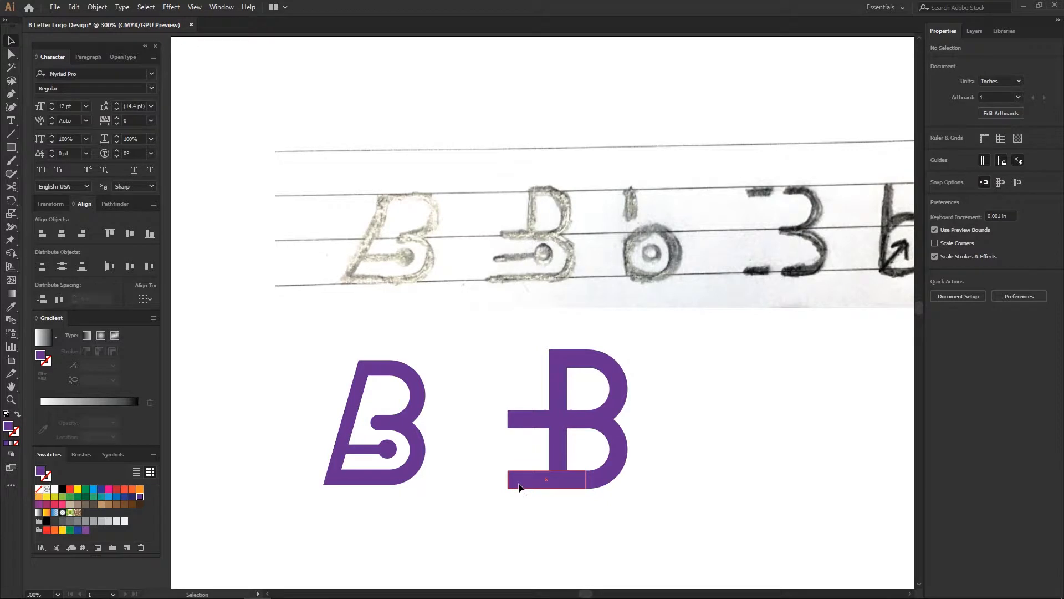
# Stretch the bottom bar leftward to about 0.65 in wide so it extends beyond the middle bar.
pyautogui.click(561, 480)
pyautogui.moveTo(507, 480); pyautogui.dragTo(485, 484)
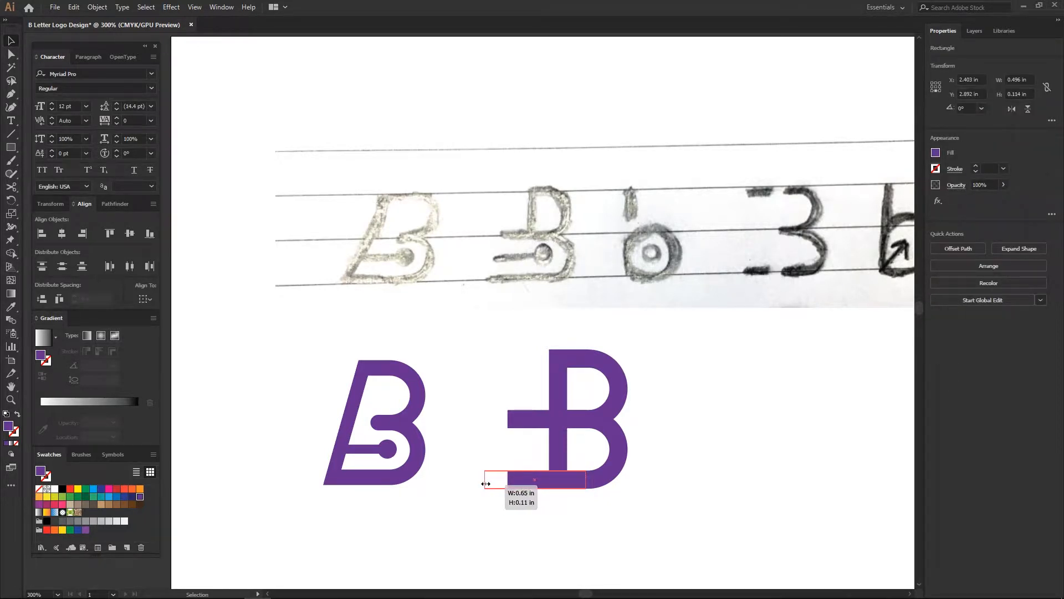
pyautogui.click(503, 512)
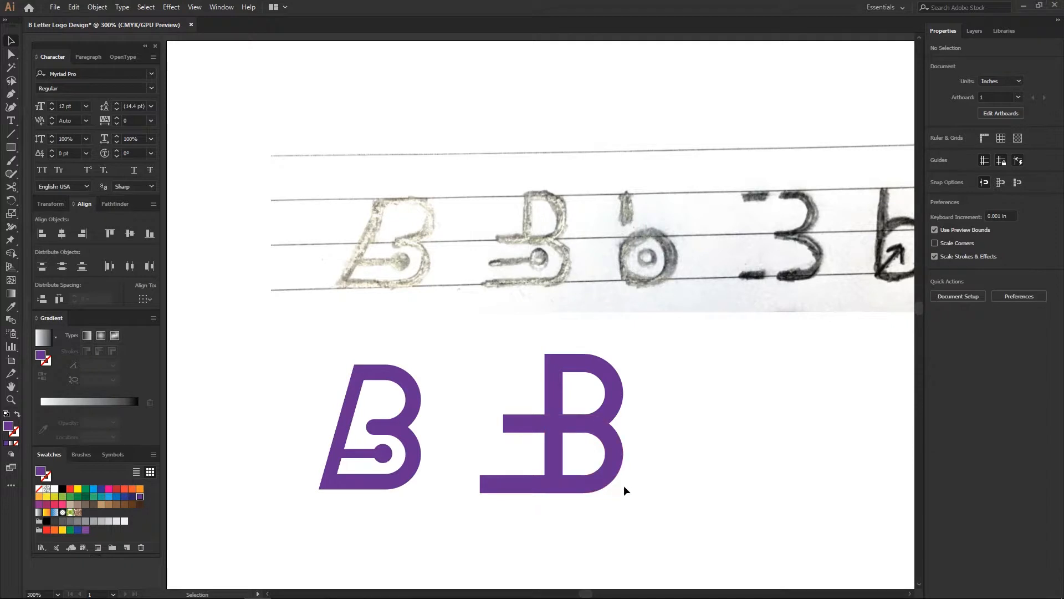
# Duplicate the bottom bar upward and center the copy vertically inside the lower D.
pyautogui.click(528, 487)
pyautogui.click(717, 487)
pyautogui.moveTo(562, 482); pyautogui.dragTo(562, 459)
pyautogui.click(734, 457)
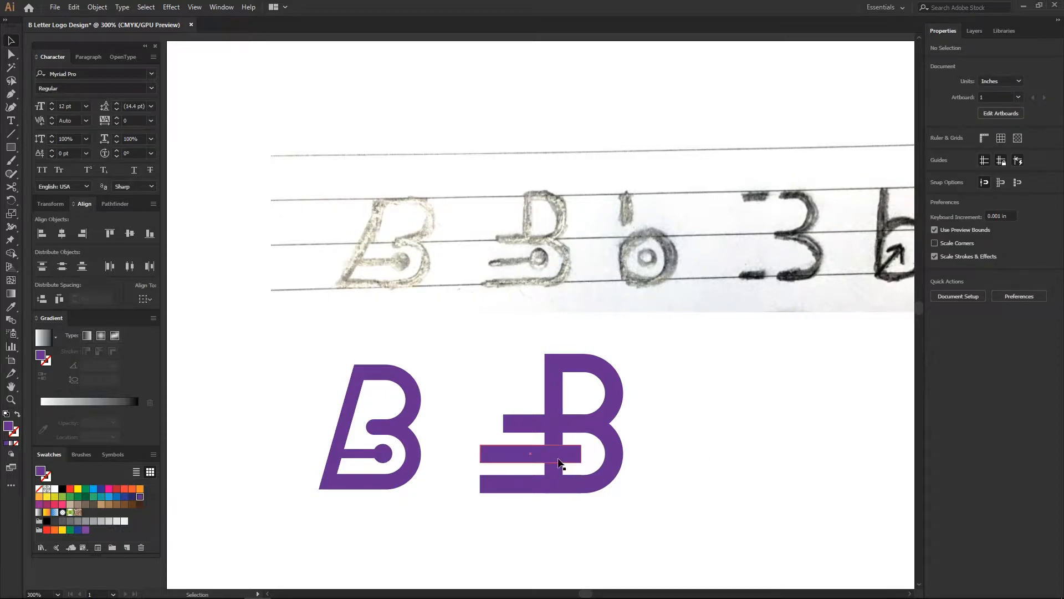
# Draw a rectangle over the lower D's stem between its top and bottom strokes and subtract it from the D.
pyautogui.click(610, 480)
pyautogui.press('m')
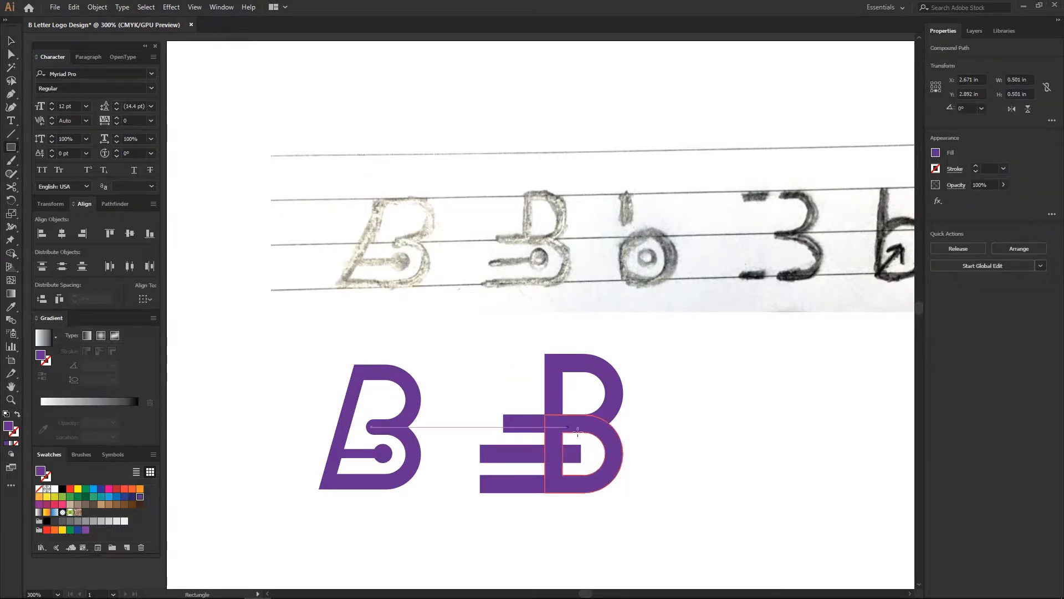
pyautogui.moveTo(563, 433)
pyautogui.mouseDown()
pyautogui.moveTo(541, 472)
pyautogui.moveTo(513, 474)
pyautogui.moveTo(776, 505)
pyautogui.mouseUp()
pyautogui.press('v')
pyautogui.click(677, 490)
pyautogui.hotkey('ctrl', 'space')
pyautogui.click(554, 475)
pyautogui.moveTo(529, 510); pyautogui.dragTo(529, 515)
pyautogui.keyDown('shift'); pyautogui.click(774, 351); pyautogui.keyUp('shift')
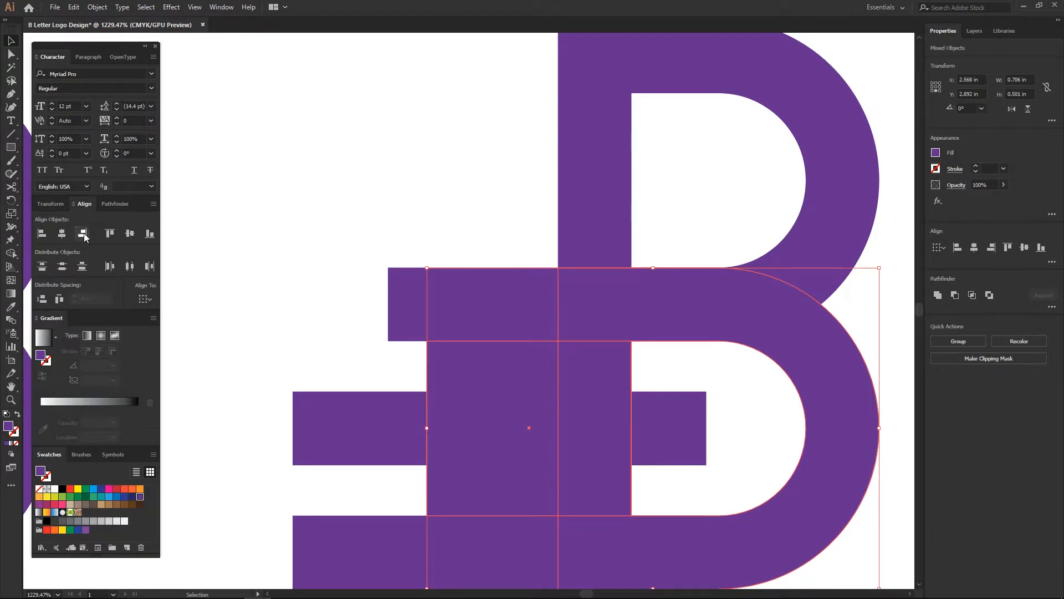
pyautogui.click(113, 203)
pyautogui.click(41, 234)
pyautogui.click(371, 227)
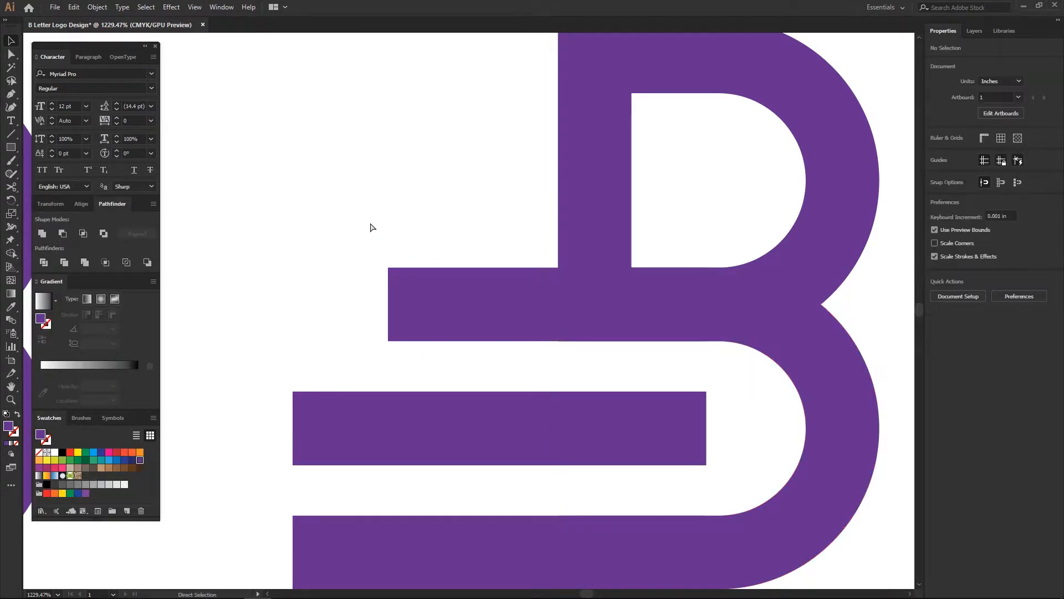
# Shorten the center bar slightly from its left end.
pyautogui.hotkey('ctrl', '-')
pyautogui.hotkey('ctrl', '-')
pyautogui.hotkey('ctrl', '-')
pyautogui.hotkey('ctrl', '-')
pyautogui.hotkey('ctrl', '-')
pyautogui.hotkey('ctrl', '-')
pyautogui.hotkey('ctrl', 'space')
pyautogui.moveTo(504, 303); pyautogui.dragTo(637, 409)
pyautogui.press('space')
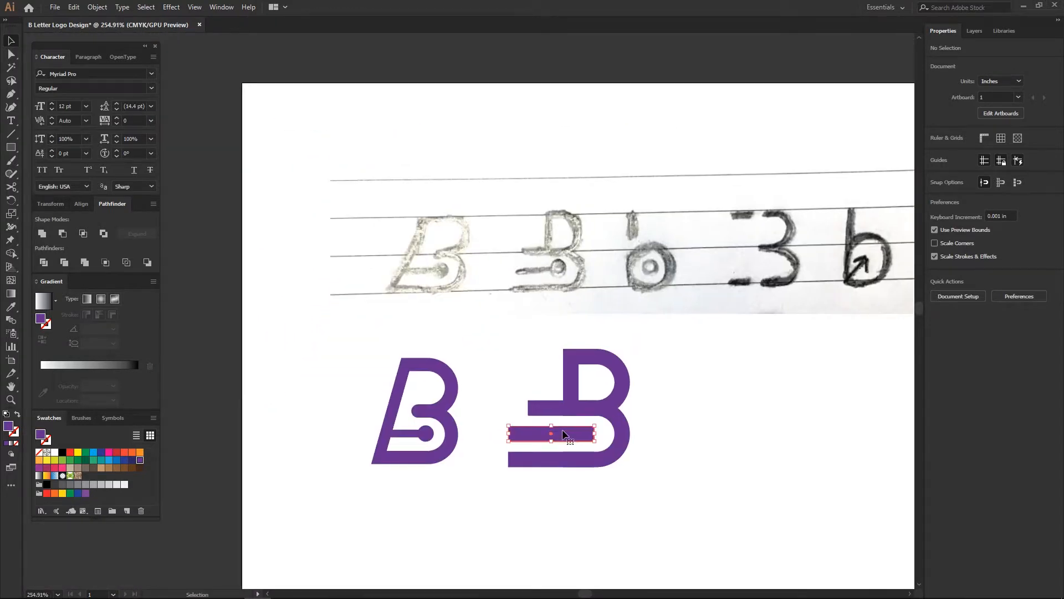
pyautogui.click(563, 431)
pyautogui.moveTo(509, 436); pyautogui.dragTo(522, 431)
pyautogui.click(724, 438)
pyautogui.moveTo(725, 438)
pyautogui.mouseDown()
pyautogui.moveTo(719, 477)
pyautogui.moveTo(715, 457)
pyautogui.mouseUp()
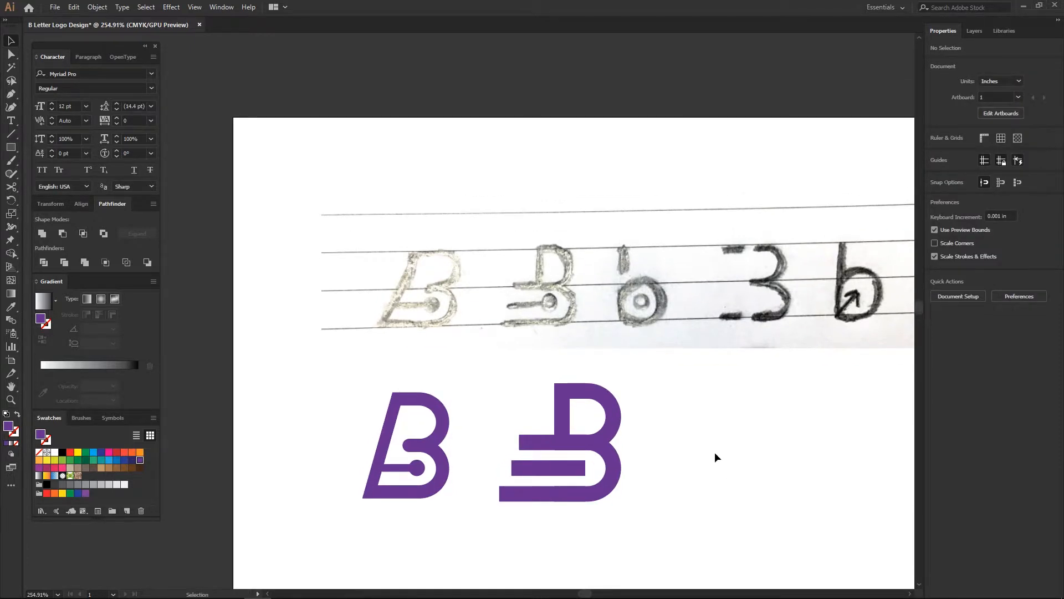
# Stretch the center bar and the bar above it leftward until both line up with the bottom bar's left edge.
pyautogui.click(532, 468)
pyautogui.moveTo(512, 468); pyautogui.dragTo(500, 443)
pyautogui.click(536, 443)
pyautogui.click(523, 399)
pyautogui.moveTo(638, 435); pyautogui.dragTo(634, 448)
pyautogui.moveTo(662, 486); pyautogui.dragTo(668, 459)
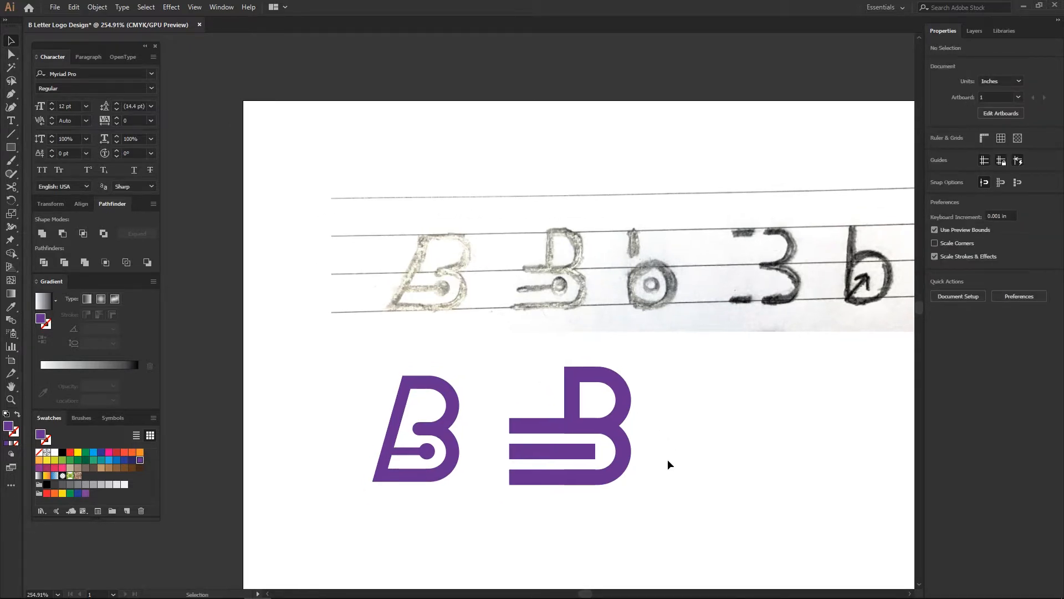
# Thin the center bar about its center point, trying a height of 0.05 in before settling on a slightly thicker one.
pyautogui.click(579, 456)
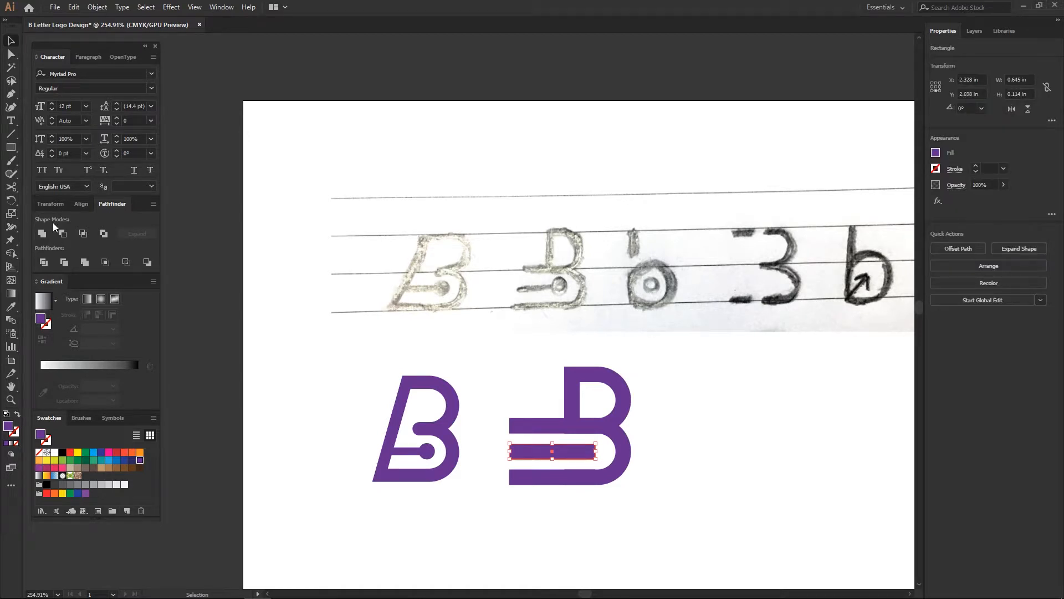
pyautogui.click(51, 203)
pyautogui.click(38, 228)
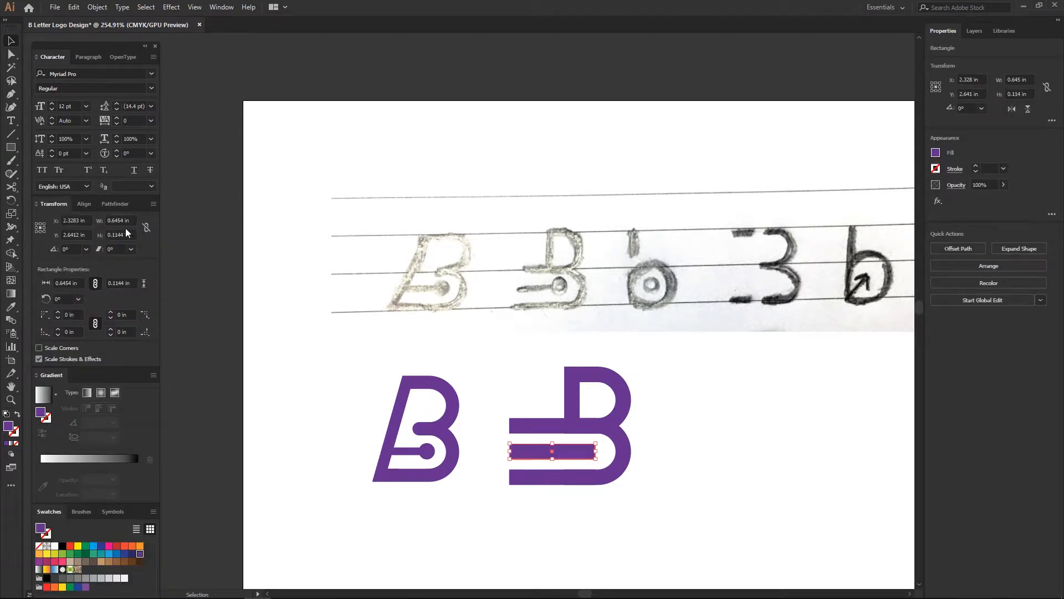
pyautogui.write('0.05')
pyautogui.press('Return')
pyautogui.click(130, 235)
pyautogui.write('0.0')
pyautogui.press('Return')
pyautogui.click(680, 418)
pyautogui.scroll(-1, 681, 405)
# Draw a filled circle about 0.14 in across centered on the right end of the thin center bar.
pyautogui.moveTo(8, 144); pyautogui.dragTo(55, 173)
pyautogui.moveTo(593, 420); pyautogui.dragTo(604, 429)
pyautogui.press('v')
pyautogui.click(696, 425)
pyautogui.moveTo(695, 406); pyautogui.dragTo(713, 438)
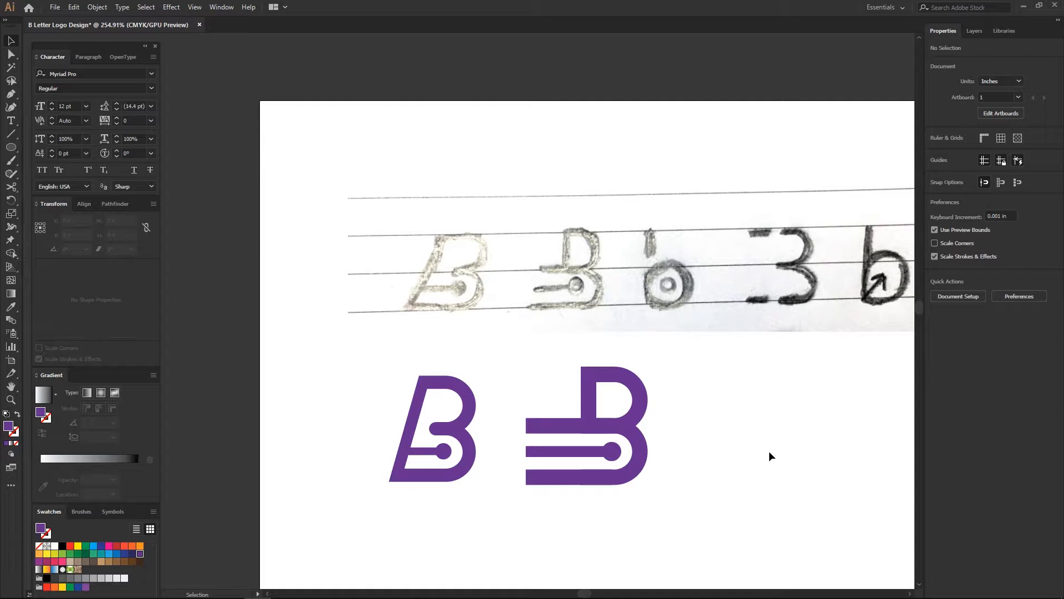
# Unite the small circle and the thin center bar into one shape.
pyautogui.click(619, 454)
pyautogui.keyDown('shift'); pyautogui.click(558, 453); pyautogui.keyUp('shift')
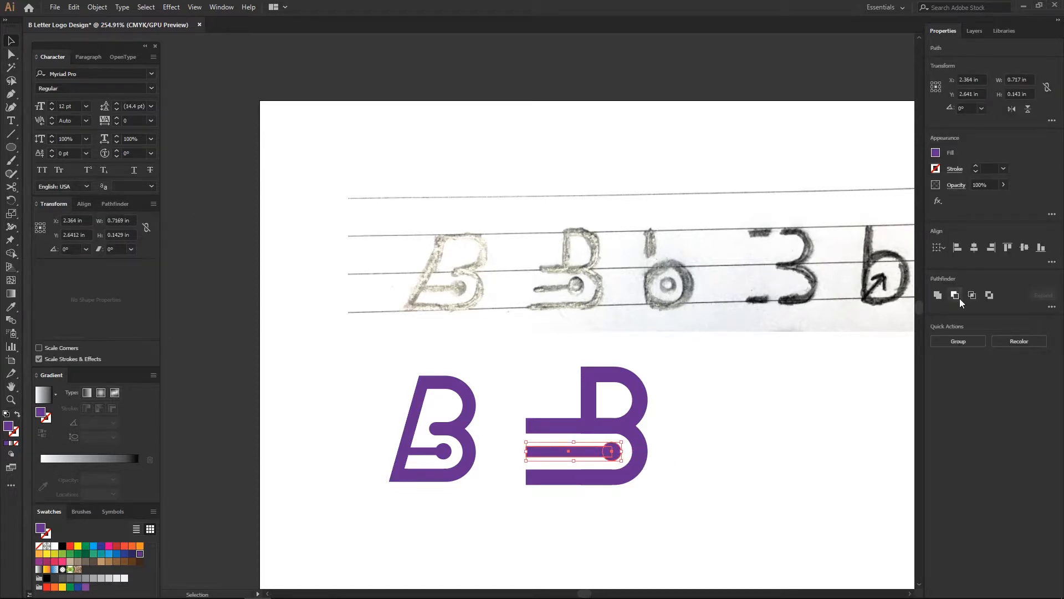
pyautogui.click(944, 297)
pyautogui.click(806, 420)
pyautogui.moveTo(725, 424)
pyautogui.mouseDown()
pyautogui.moveTo(746, 446)
pyautogui.moveTo(723, 434)
pyautogui.mouseUp()
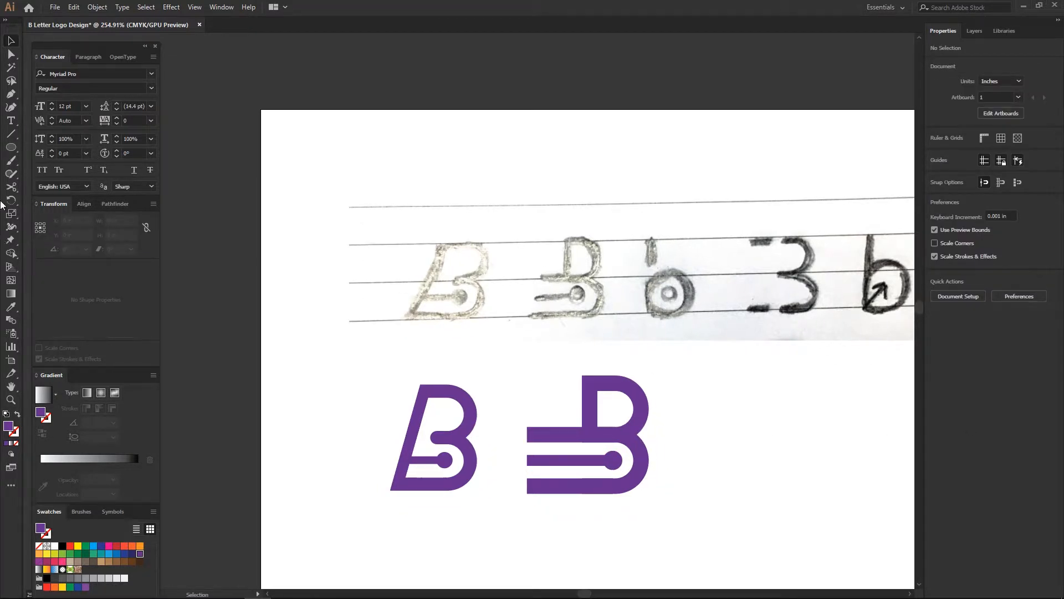
# Draw a three-point star as a triangle about 1.17 by 1.02 in and rotate it across the bars' left ends as a slanted cutter.
pyautogui.moveTo(10, 149); pyautogui.dragTo(55, 198)
pyautogui.moveTo(726, 417); pyautogui.dragTo(802, 462)
pyautogui.press('Down')
pyautogui.press('Down')
pyautogui.press('v')
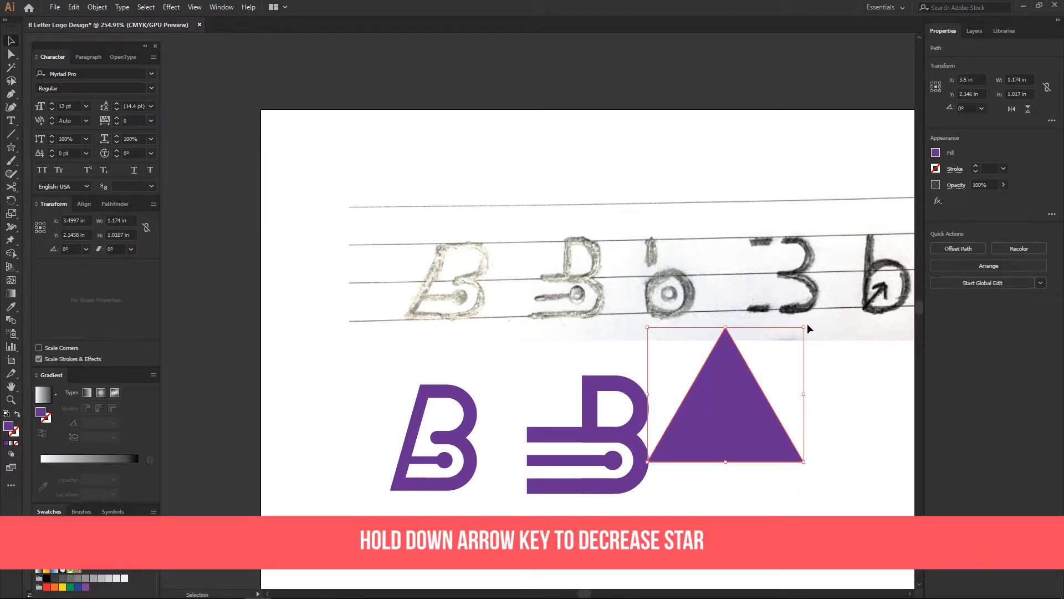
pyautogui.moveTo(807, 324); pyautogui.dragTo(533, 418)
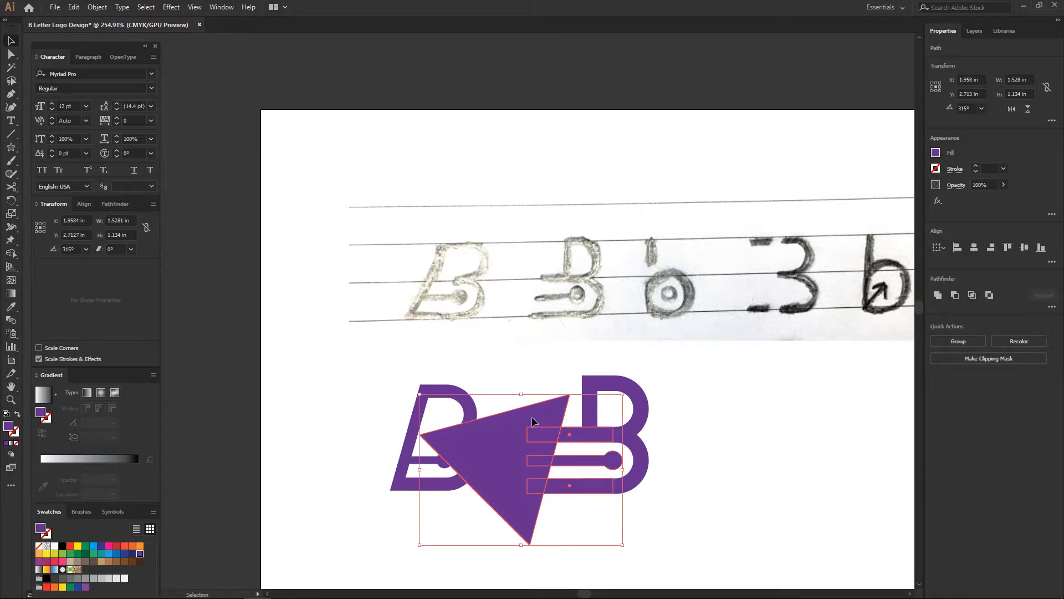
# Trim the three bars' left ends along the triangle's slanted edge with the Shape Builder and delete the triangle.
pyautogui.moveTo(10, 254); pyautogui.dragTo(57, 254)
pyautogui.moveTo(551, 403); pyautogui.dragTo(530, 500)
pyautogui.press('v')
pyautogui.click(577, 527)
pyautogui.click(521, 482)
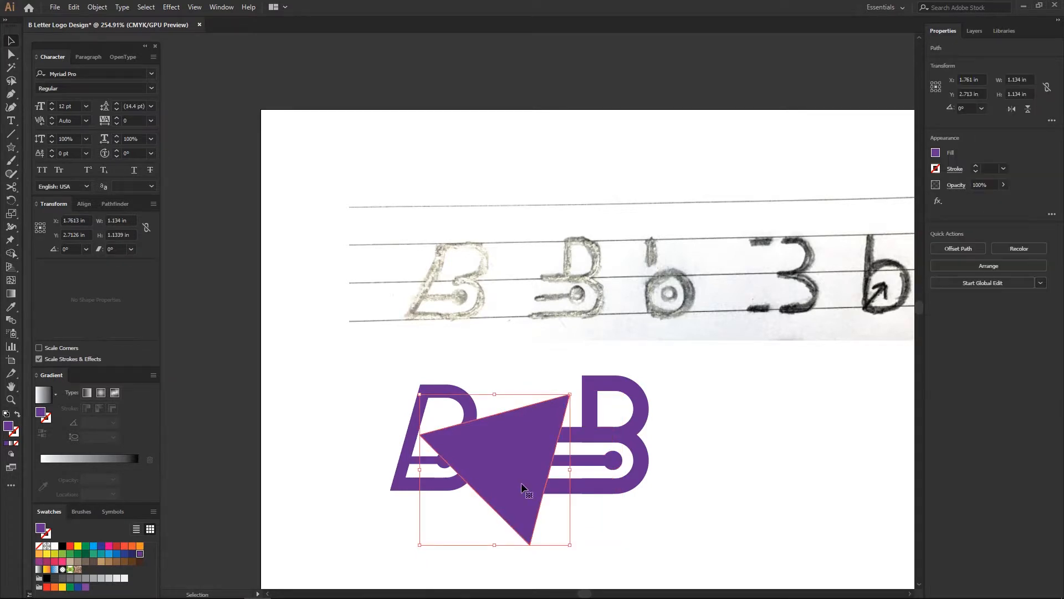
pyautogui.press('Delete')
pyautogui.scroll(1, 692, 466)
# Unite all the parts of the straight B into a single logo.
pyautogui.moveTo(502, 382); pyautogui.dragTo(670, 534)
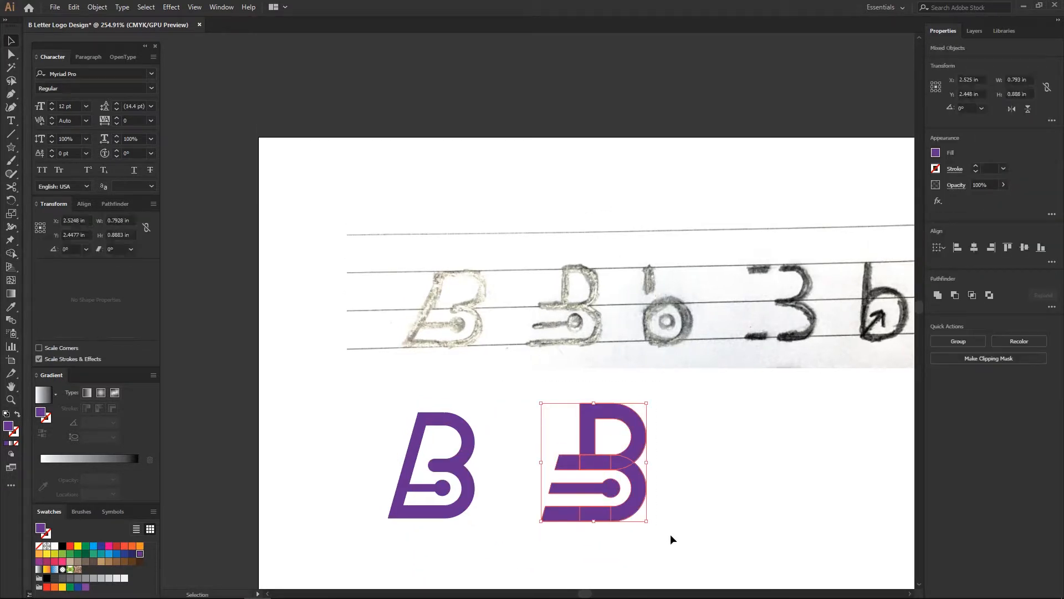
pyautogui.click(112, 204)
pyautogui.click(42, 233)
pyautogui.click(683, 501)
pyautogui.hscroll(3, 659, 493)
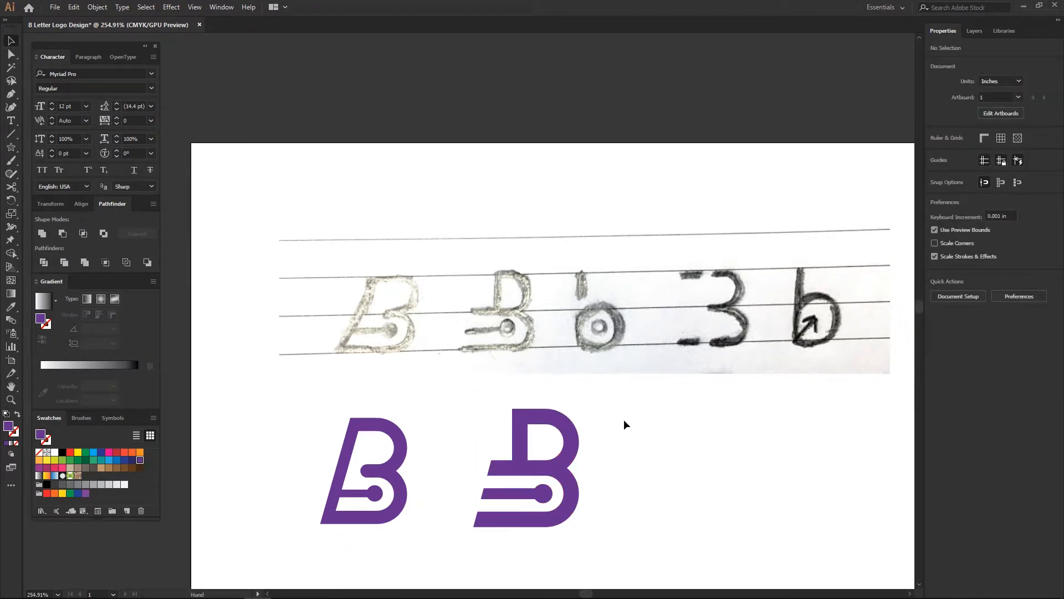
pyautogui.moveTo(624, 424); pyautogui.dragTo(490, 539)
pyautogui.click(651, 497)
pyautogui.moveTo(650, 498); pyautogui.dragTo(637, 500)
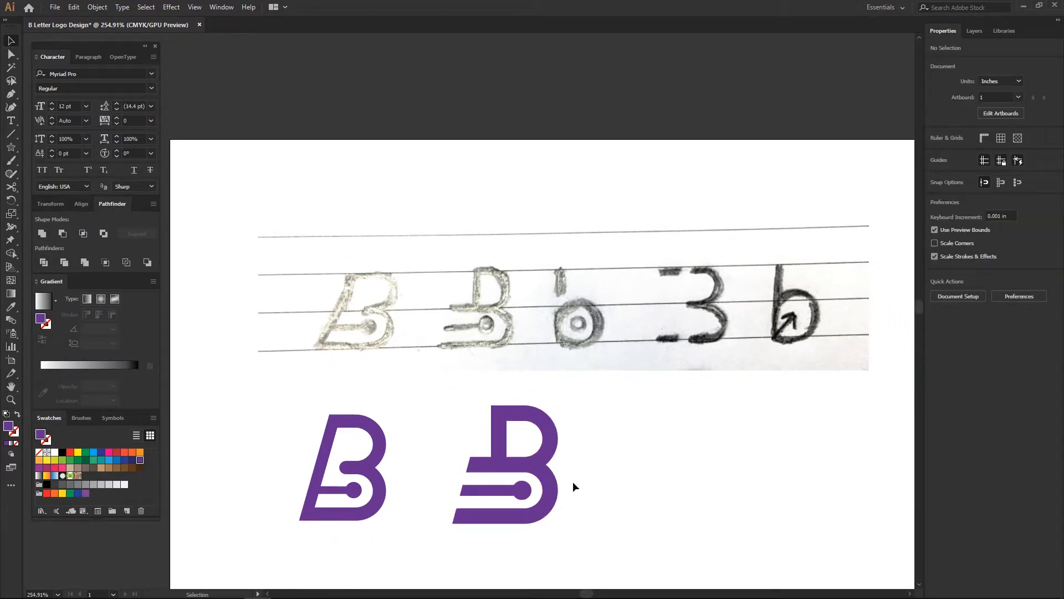
# Fill the straight B with the dark blue swatch after trying magenta.
pyautogui.click(551, 481)
pyautogui.click(108, 453)
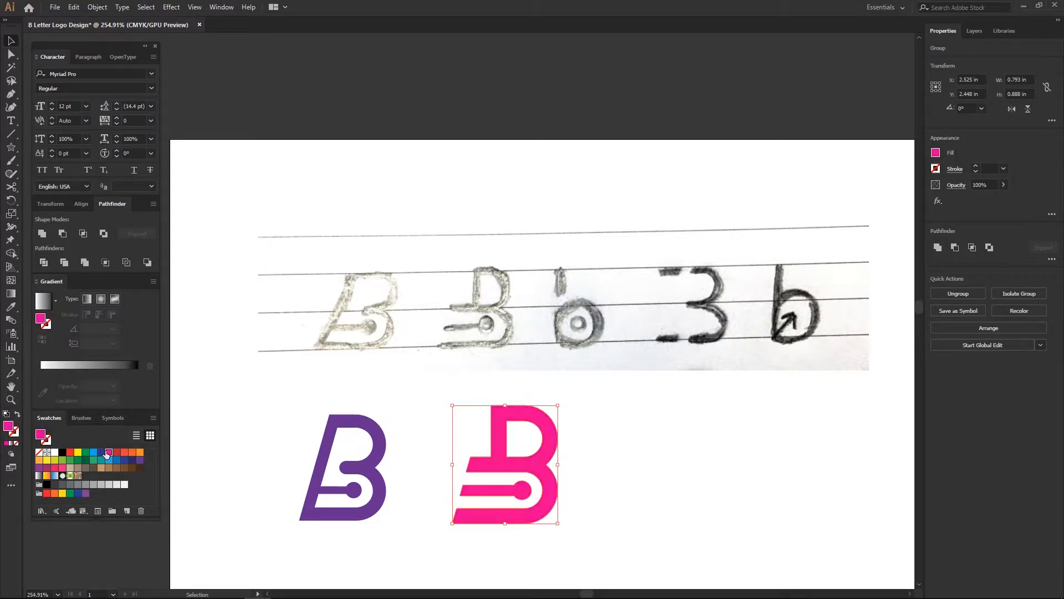
pyautogui.click(102, 453)
pyautogui.click(647, 451)
pyautogui.moveTo(647, 450); pyautogui.dragTo(626, 441)
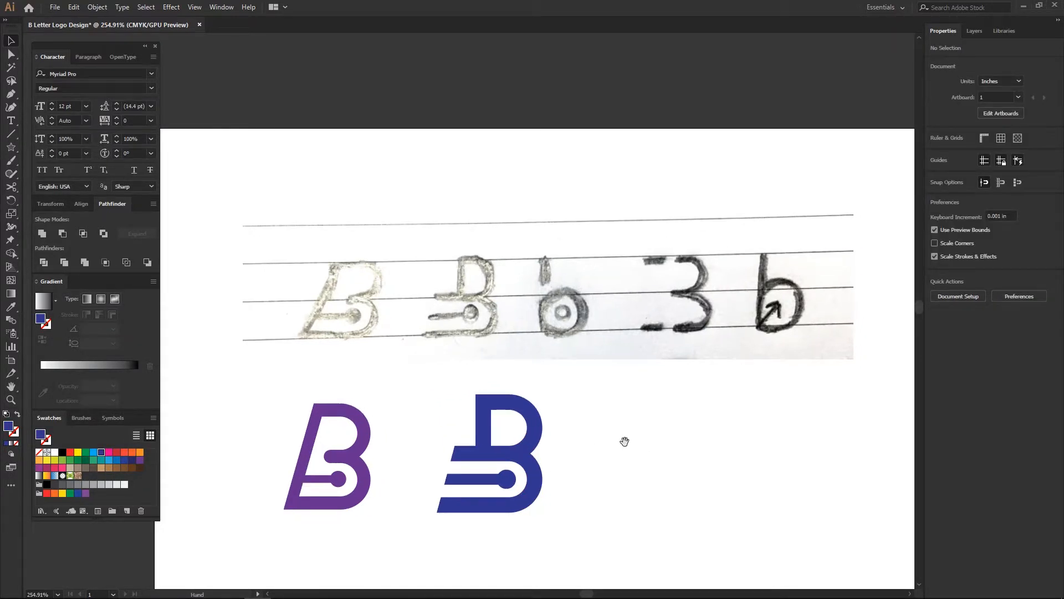
pyautogui.moveTo(625, 441); pyautogui.dragTo(614, 441)
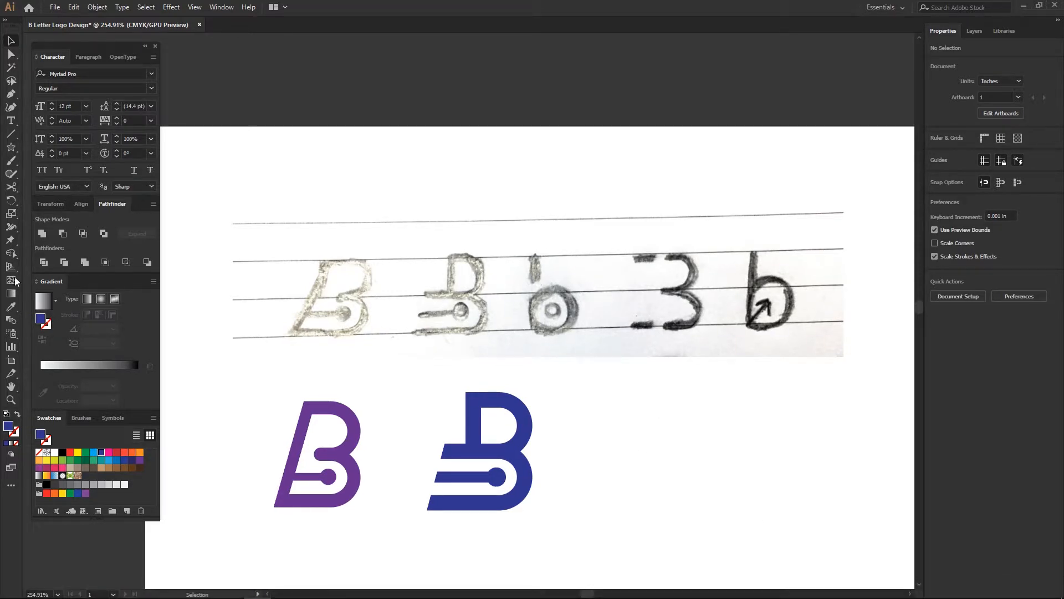
# Draw a filled dark blue circle about 0.5 in across to the right of the straight B.
pyautogui.moveTo(11, 153); pyautogui.dragTo(47, 173)
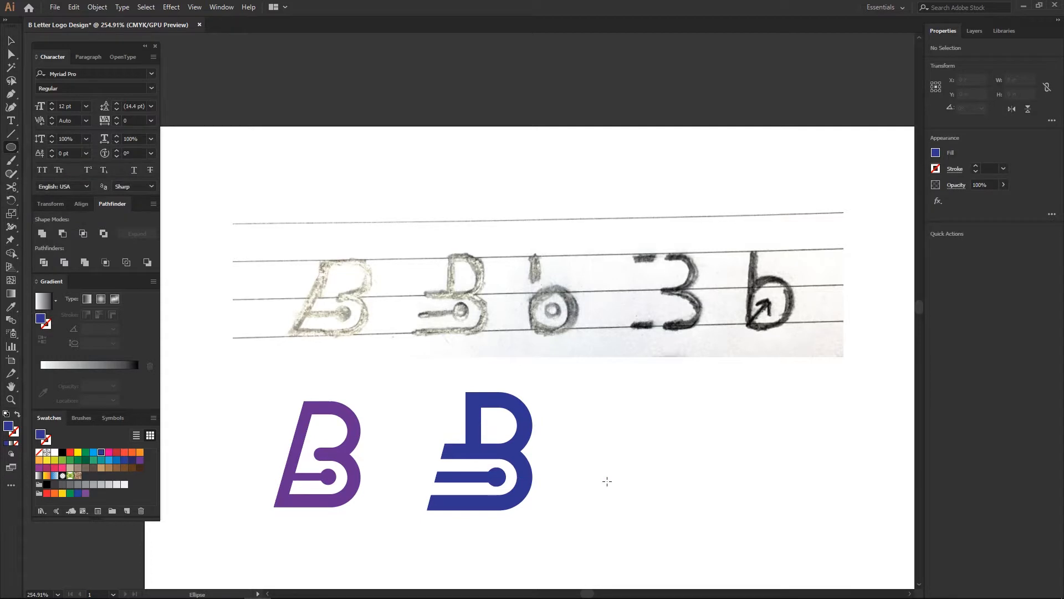
pyautogui.moveTo(628, 466); pyautogui.dragTo(614, 492)
pyautogui.press('v')
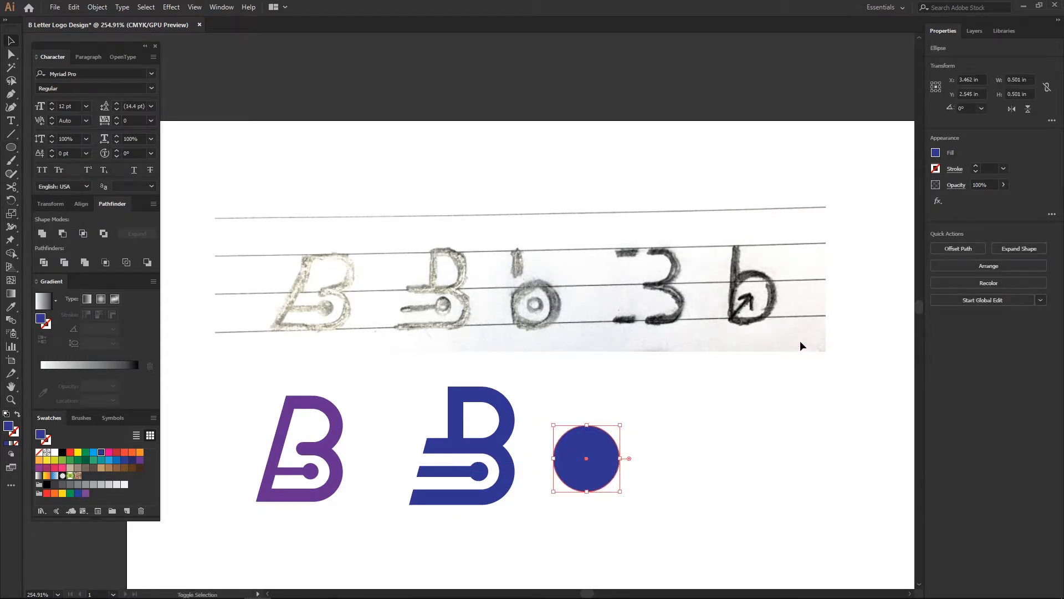
# Turn the circle's fill into a 6 pt stroke aligned to the inside.
pyautogui.hotkey('shift', 'x')
pyautogui.click(1003, 169)
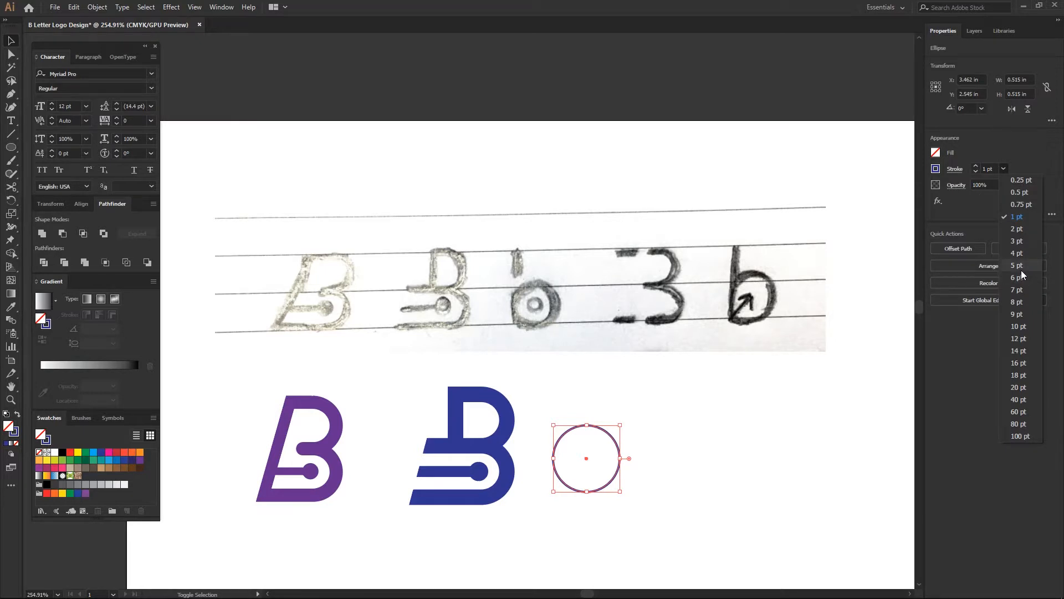
pyautogui.click(1021, 270)
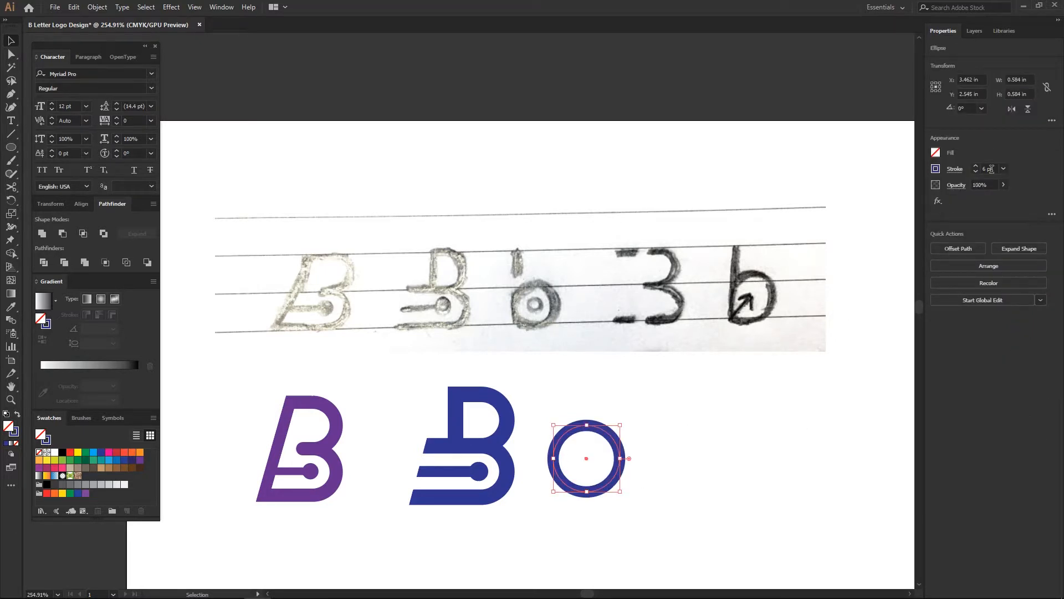
pyautogui.click(958, 170)
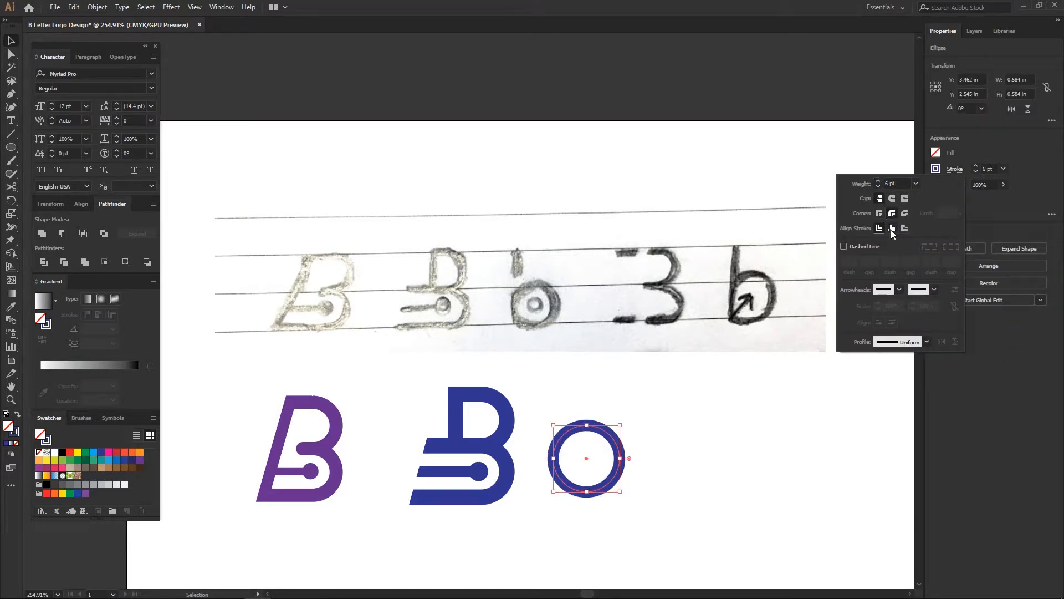
pyautogui.click(891, 229)
pyautogui.click(700, 438)
pyautogui.hscroll(2, 699, 438)
# Copy the ring in front of itself, shrink the copy about its center, and swap its stroke for a solid fill.
pyautogui.click(560, 486)
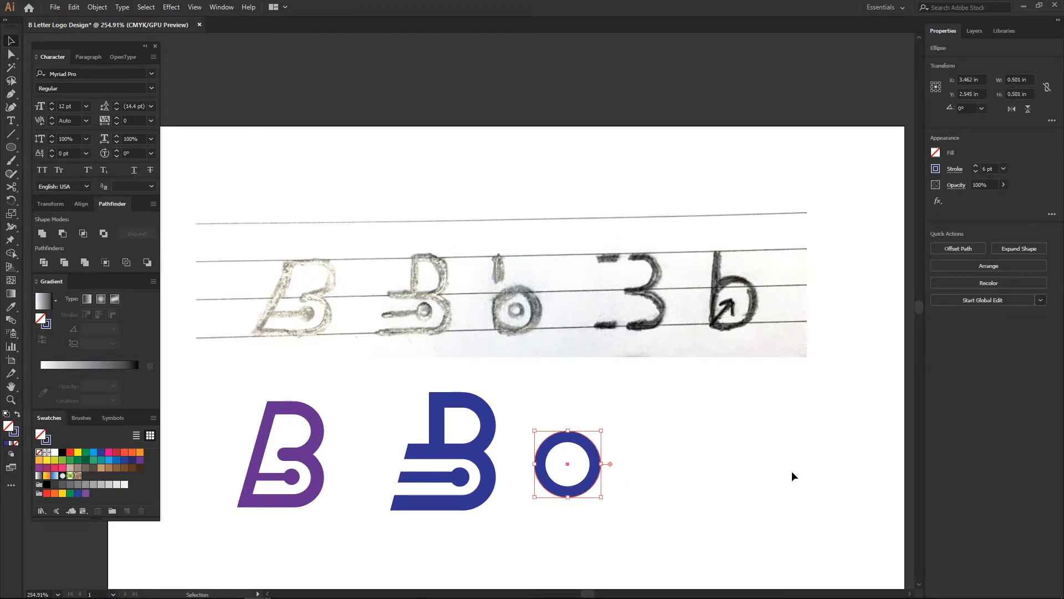
pyautogui.click(92, 8)
pyautogui.click(634, 408)
pyautogui.click(595, 447)
pyautogui.click(73, 8)
pyautogui.click(91, 60)
pyautogui.click(74, 7)
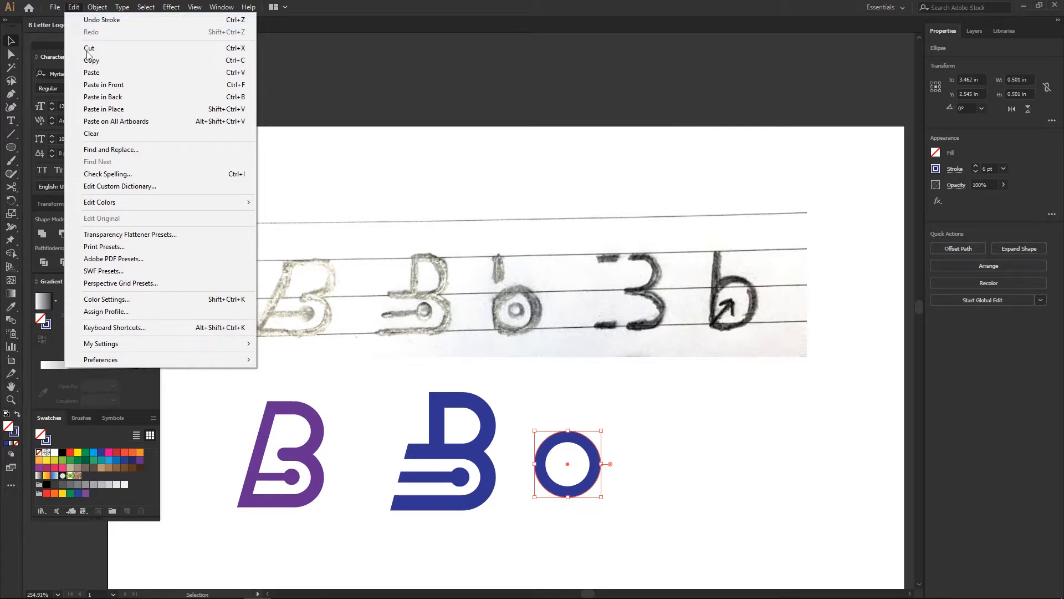
pyautogui.click(111, 84)
pyautogui.moveTo(601, 430); pyautogui.dragTo(572, 467)
pyautogui.hotkey('shift', 'x')
pyautogui.click(631, 451)
pyautogui.click(613, 436)
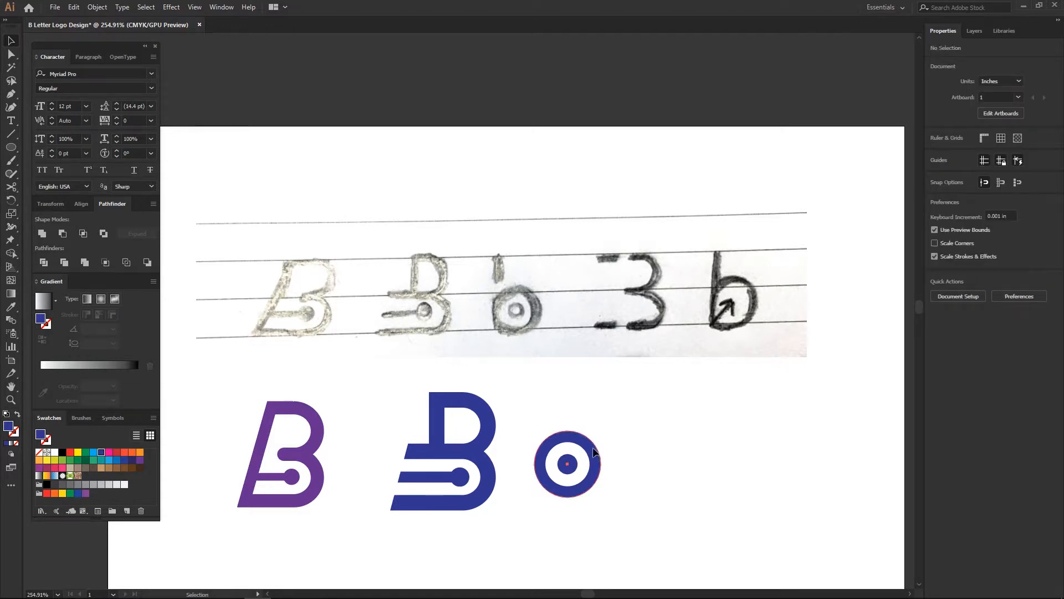
# Expand the outer ring's stroke into a filled shape.
pyautogui.click(592, 444)
pyautogui.click(97, 7)
pyautogui.click(122, 137)
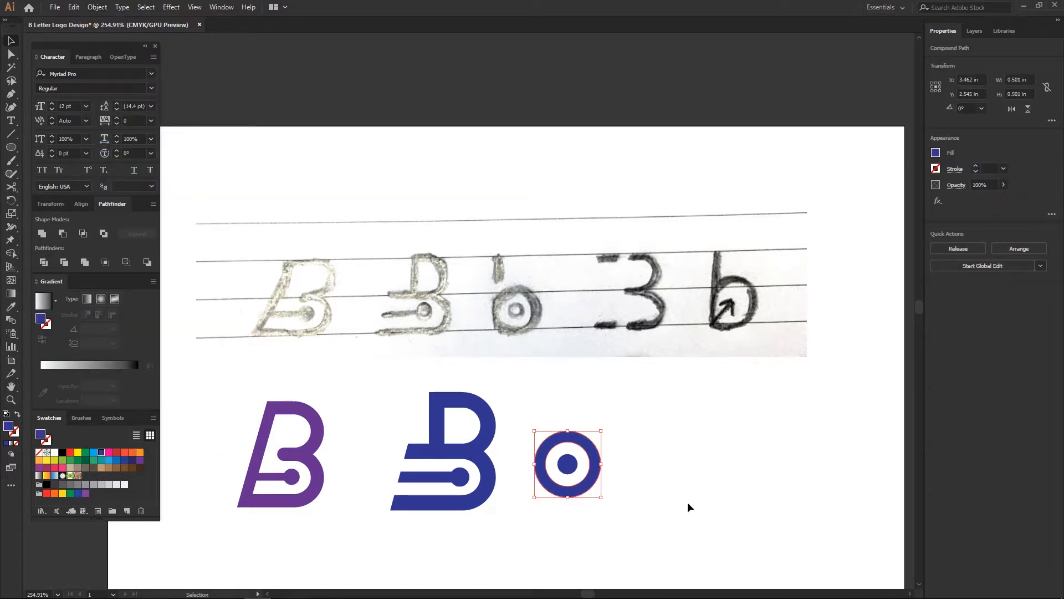
# Draw a filled vertical rectangle about 0.083 by 0.541 in as the lowercase b's stem, rising from the ring's left edge.
pyautogui.click(701, 481)
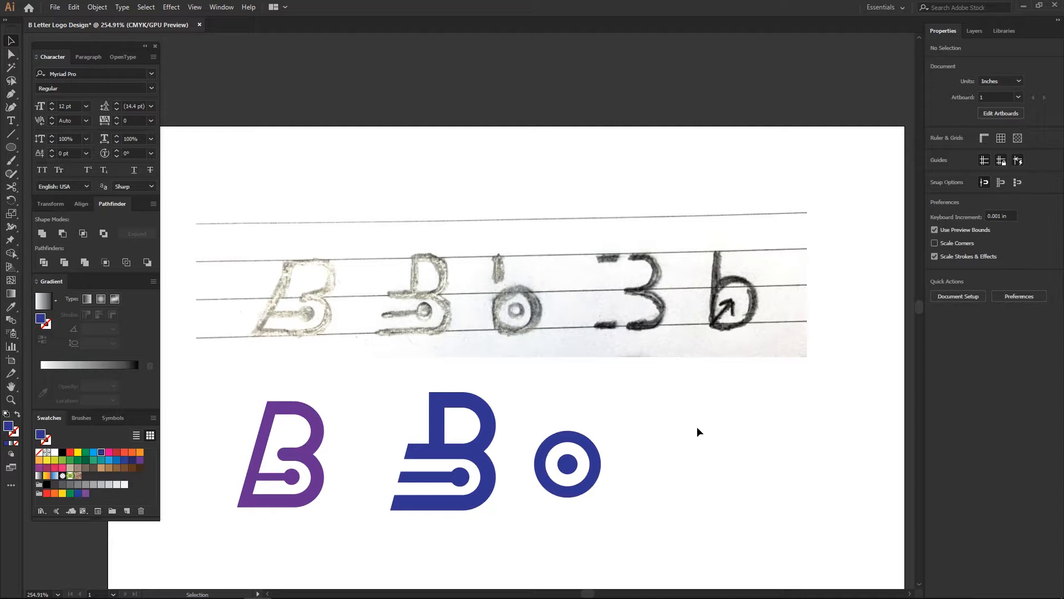
pyautogui.moveTo(12, 146); pyautogui.dragTo(29, 143)
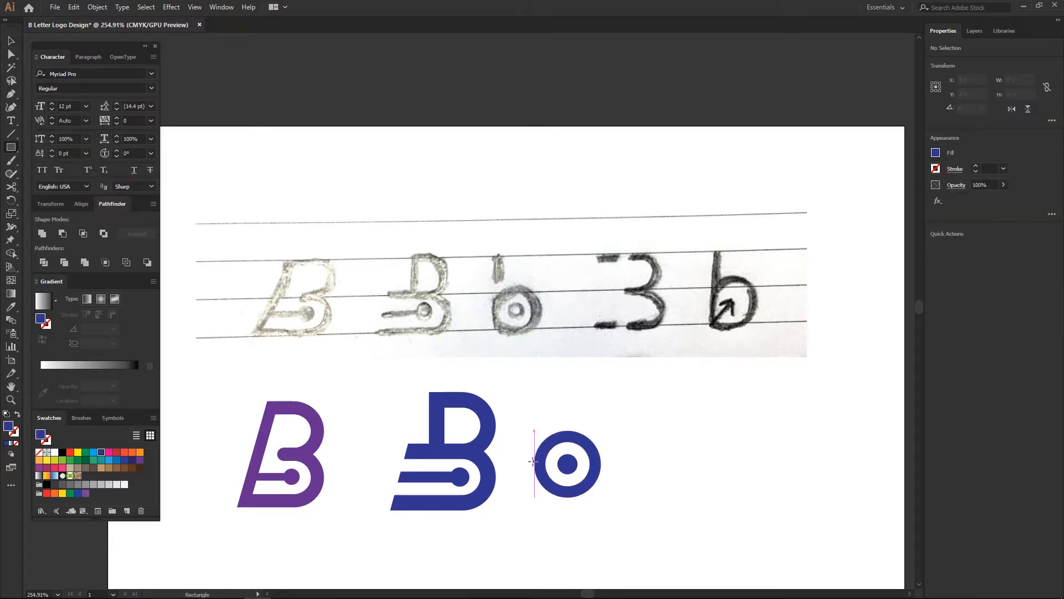
pyautogui.moveTo(535, 461); pyautogui.dragTo(546, 391)
pyautogui.press('v')
pyautogui.click(615, 421)
pyautogui.moveTo(618, 410); pyautogui.dragTo(613, 437)
pyautogui.click(539, 437)
pyautogui.click(611, 429)
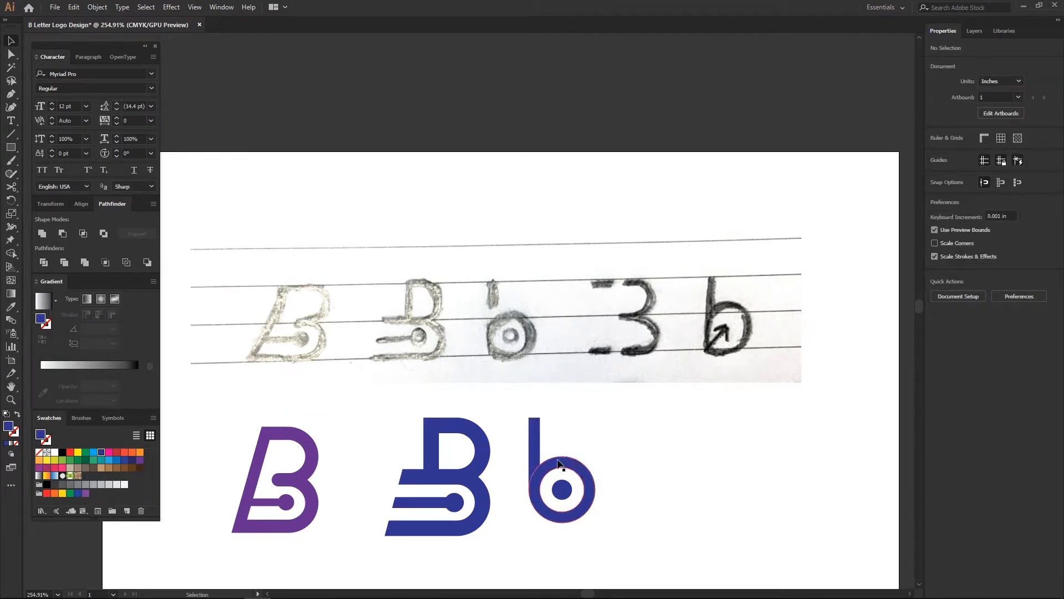
# Copy the lowercase b's outer ring and paste the copy directly in front of it.
pyautogui.click(587, 467)
pyautogui.press('a')
pyautogui.press('v')
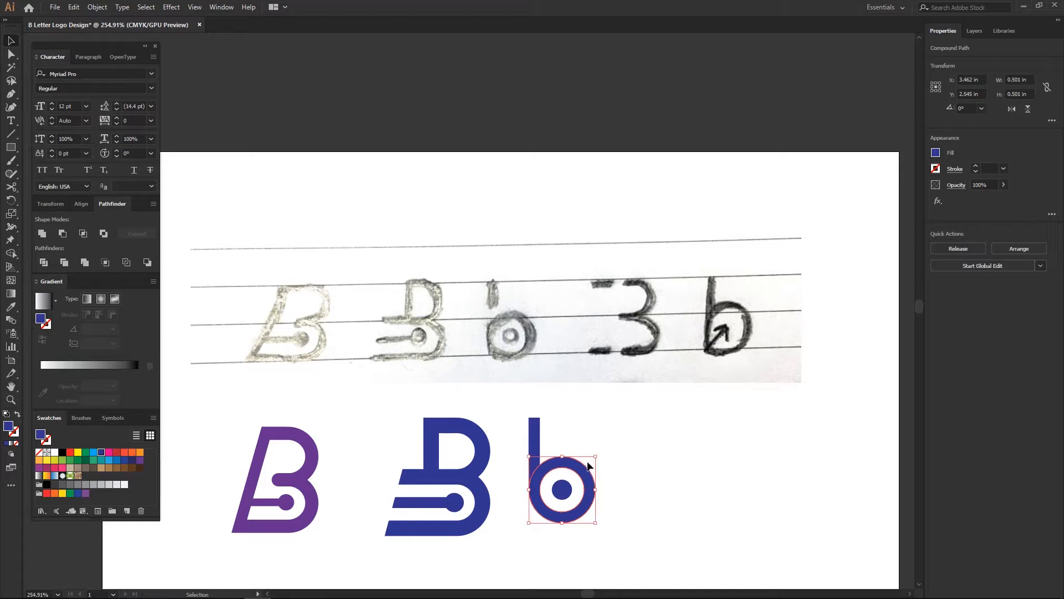
pyautogui.click(97, 7)
pyautogui.click(74, 7)
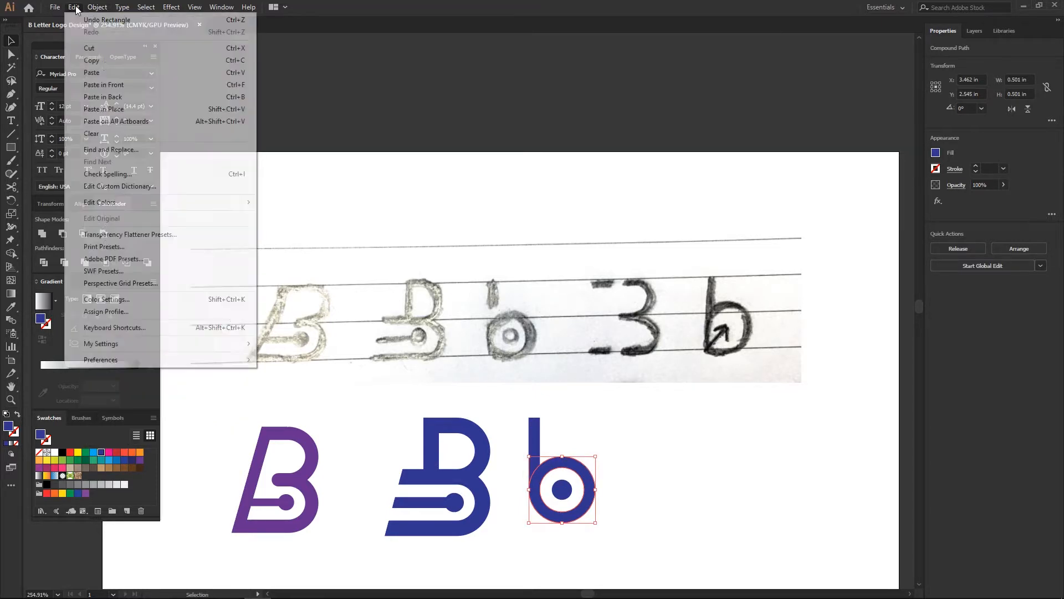
pyautogui.click(107, 60)
pyautogui.click(74, 7)
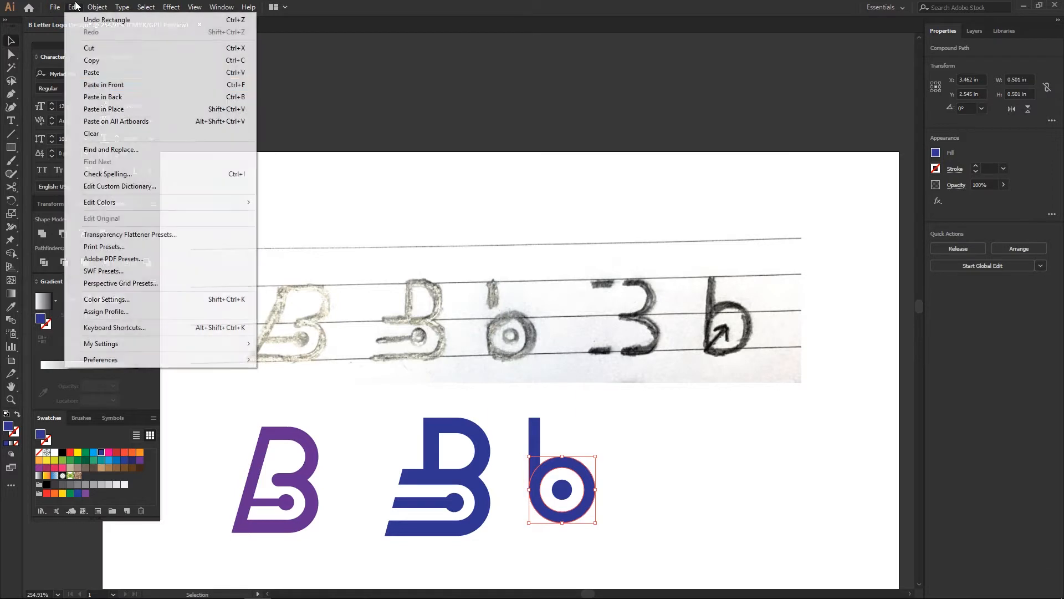
pyautogui.click(128, 88)
# Try enlarging the ring copy to about 0.75 in across and subtracting it from the stem, and undo the attempt.
pyautogui.moveTo(596, 456); pyautogui.dragTo(625, 441)
pyautogui.keyDown('shift'); pyautogui.click(535, 430); pyautogui.keyUp('shift')
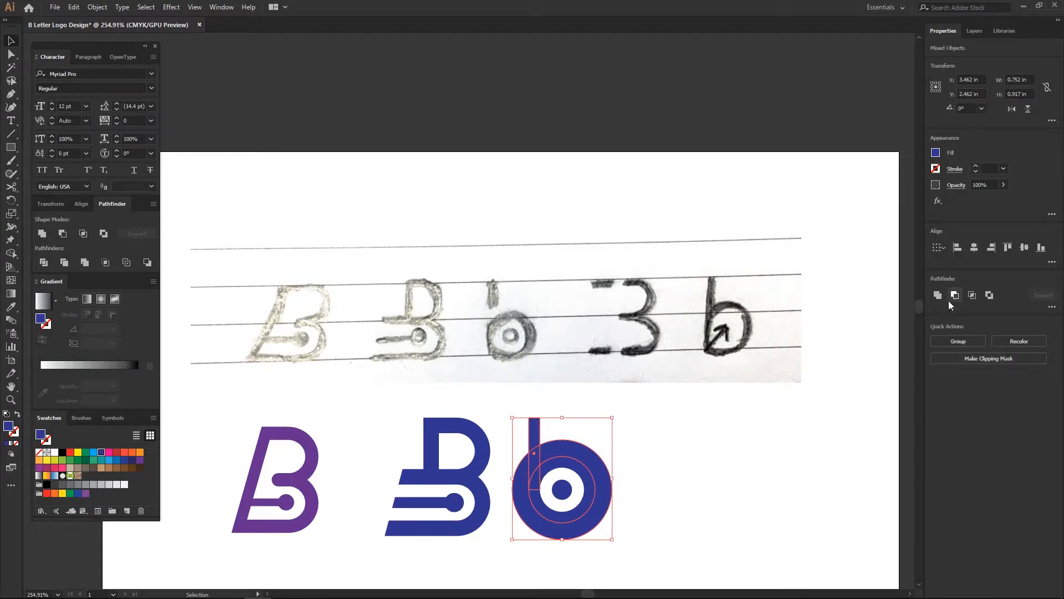
pyautogui.click(954, 294)
pyautogui.click(652, 430)
pyautogui.hotkey('ctrl', 'z')
pyautogui.click(643, 437)
pyautogui.click(560, 457)
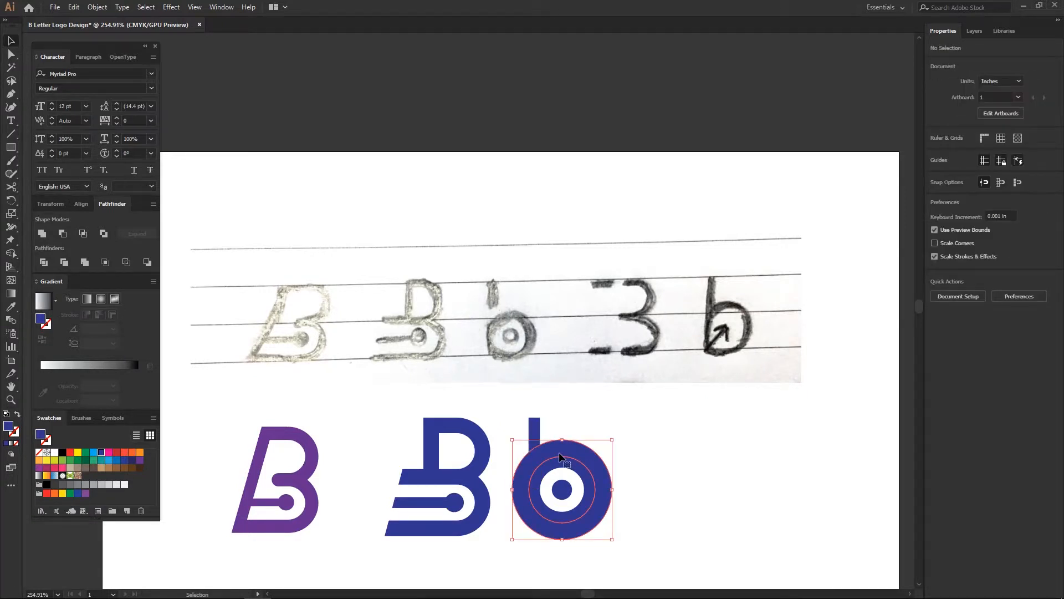
pyautogui.keyDown('shift'); pyautogui.click(535, 435); pyautogui.keyUp('shift')
pyautogui.click(549, 435)
pyautogui.click(551, 452)
pyautogui.hotkey('ctrl', 'z')
pyautogui.click(640, 449)
pyautogui.click(578, 464)
pyautogui.moveTo(577, 465); pyautogui.dragTo(569, 454)
pyautogui.hotkey('ctrl', 'z')
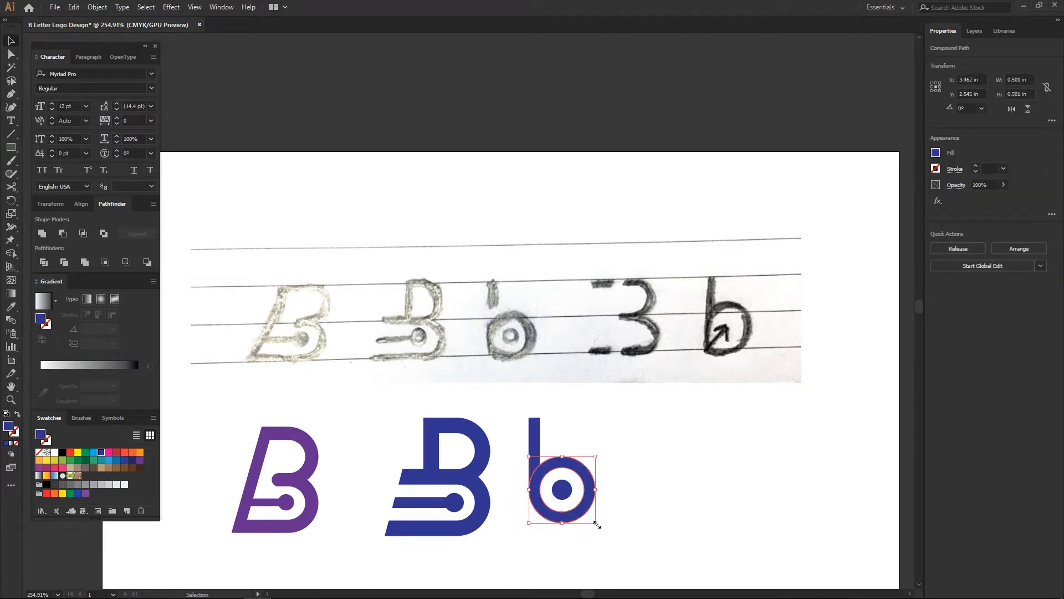
# Enlarge the ring copy about its center to about 0.65 in across and subtract it from the stem.
pyautogui.moveTo(597, 524); pyautogui.dragTo(607, 535)
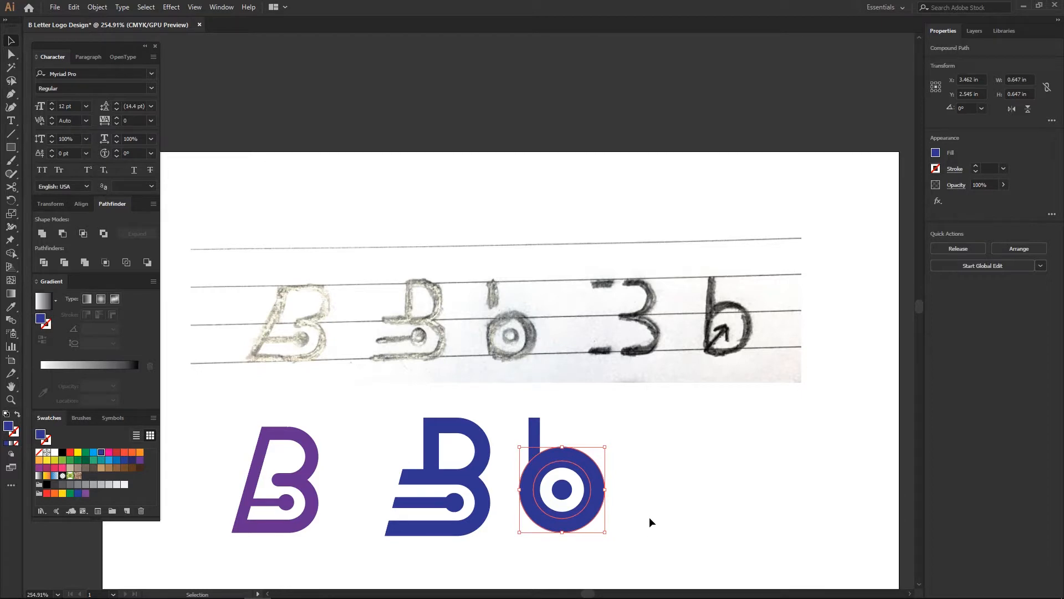
pyautogui.moveTo(571, 492); pyautogui.dragTo(661, 495)
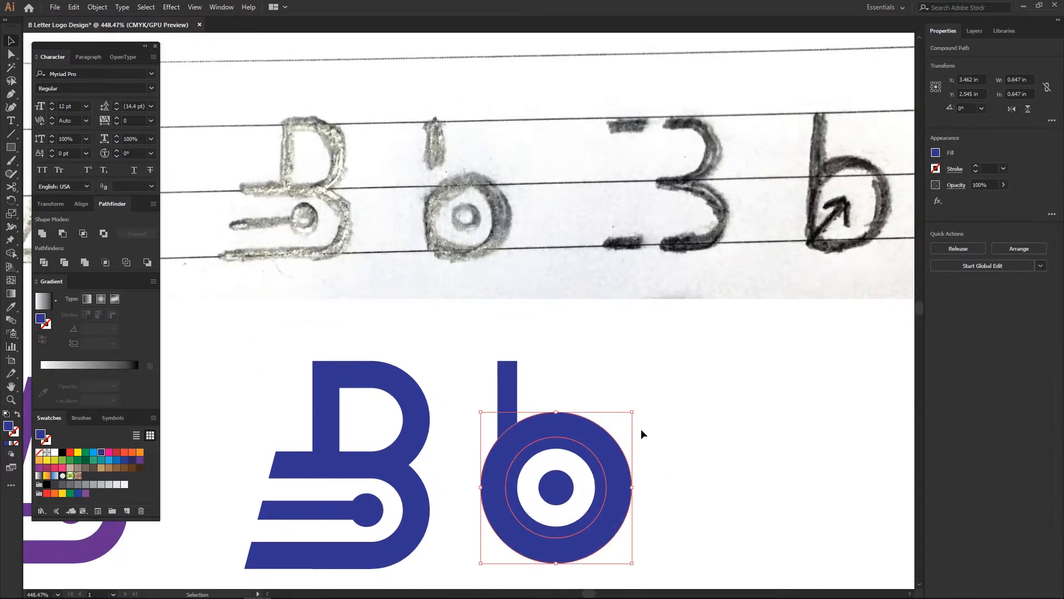
pyautogui.keyDown('shift'); pyautogui.click(502, 384); pyautogui.keyUp('shift')
pyautogui.click(538, 390)
pyautogui.click(526, 443)
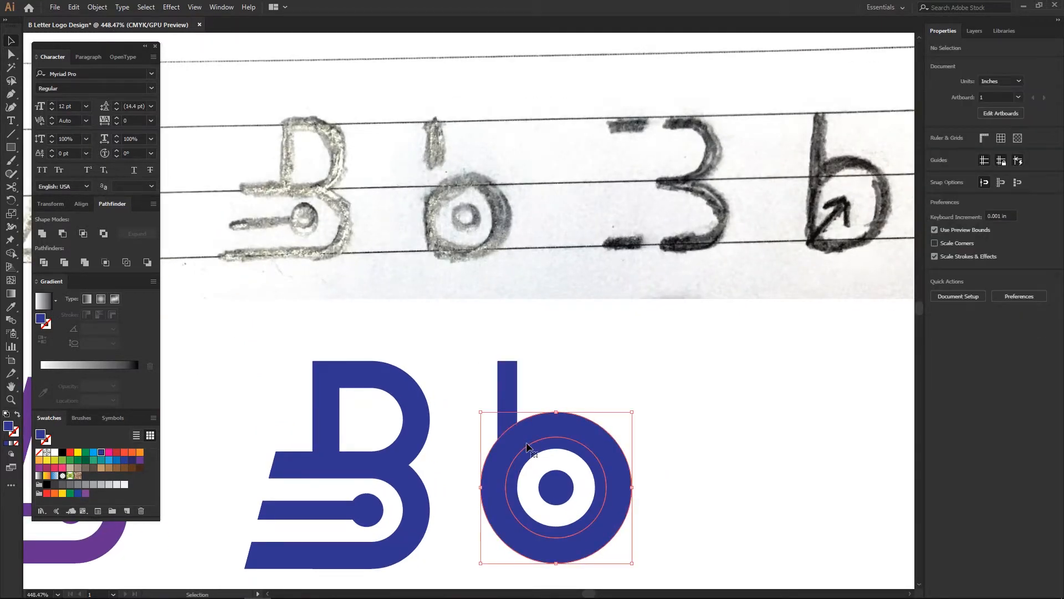
pyautogui.click(509, 401)
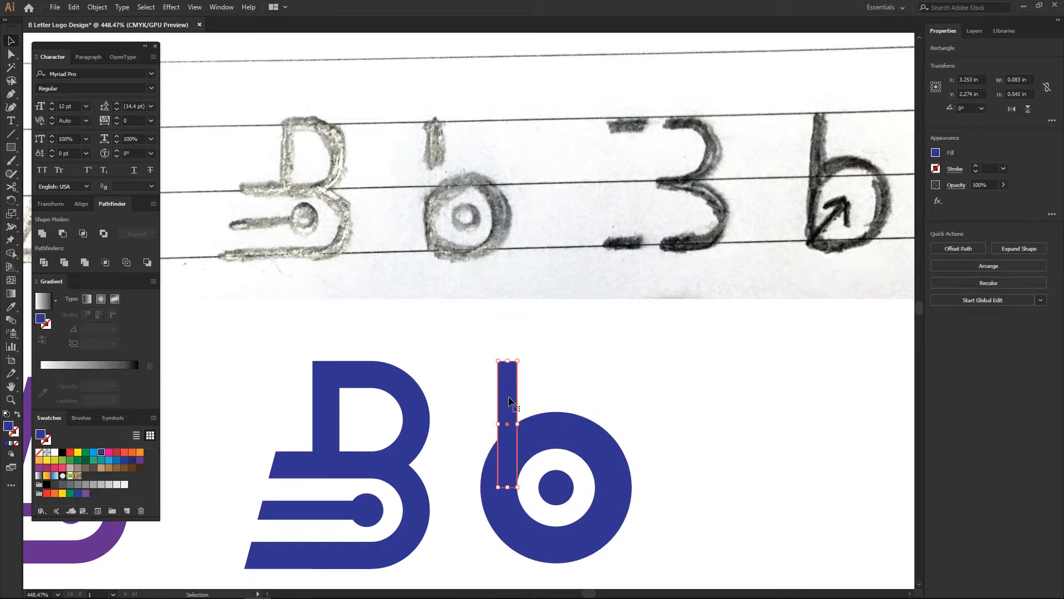
pyautogui.keyDown('shift'); pyautogui.click(530, 426); pyautogui.keyUp('shift')
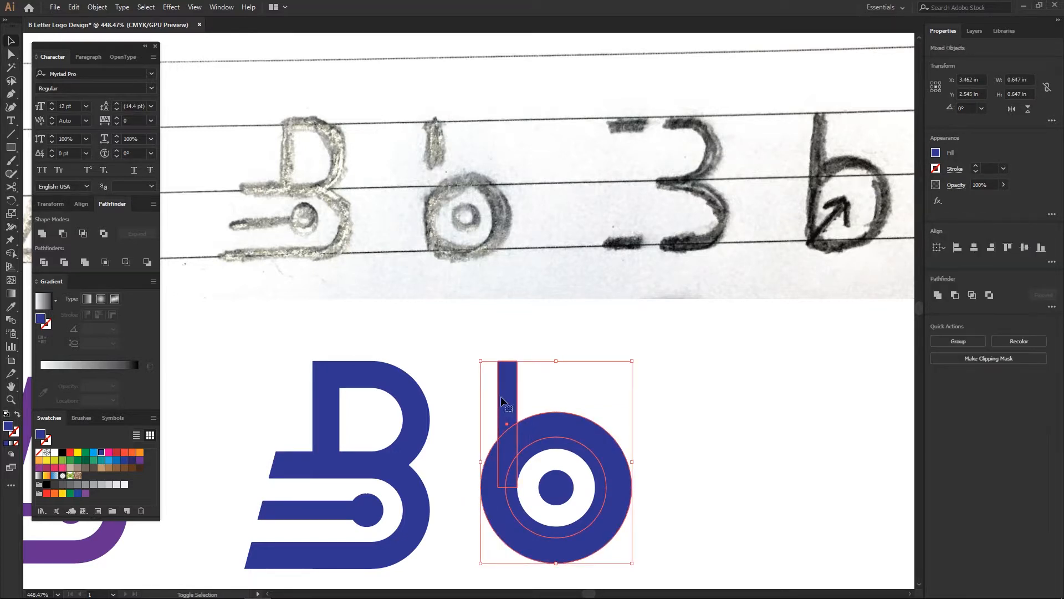
pyautogui.click(63, 235)
pyautogui.click(603, 403)
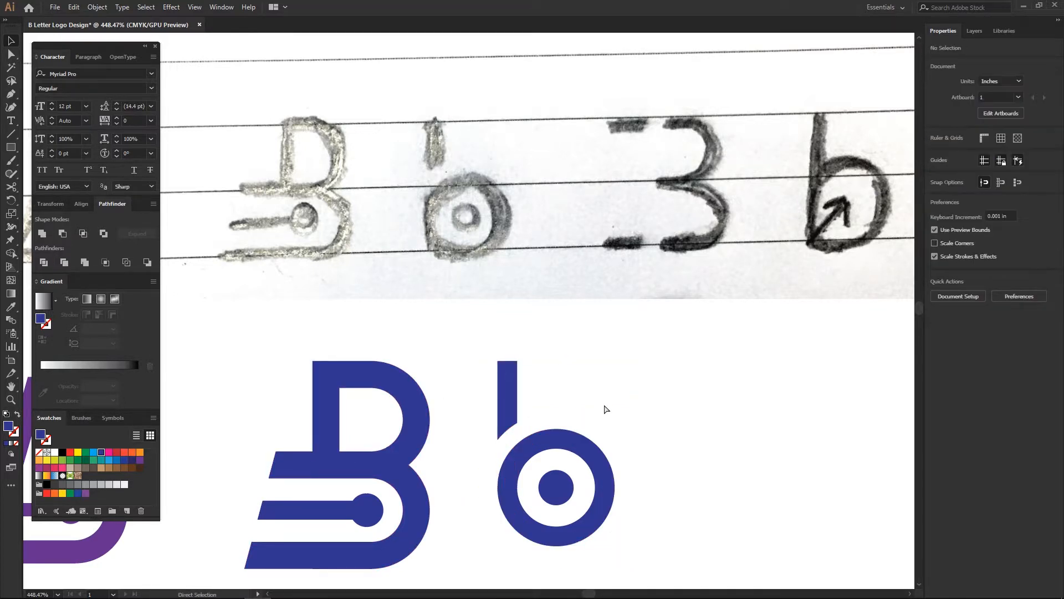
# Ungroup the stem pieces left from subtracting the ring copy.
pyautogui.hotkey('ctrl', '-')
pyautogui.hotkey('ctrl', '-')
pyautogui.hotkey('ctrl', '-')
pyautogui.hotkey('ctrl', '-')
pyautogui.moveTo(470, 346); pyautogui.dragTo(603, 364)
pyautogui.click(501, 380)
pyautogui.rightClick(503, 379)
pyautogui.click(534, 471)
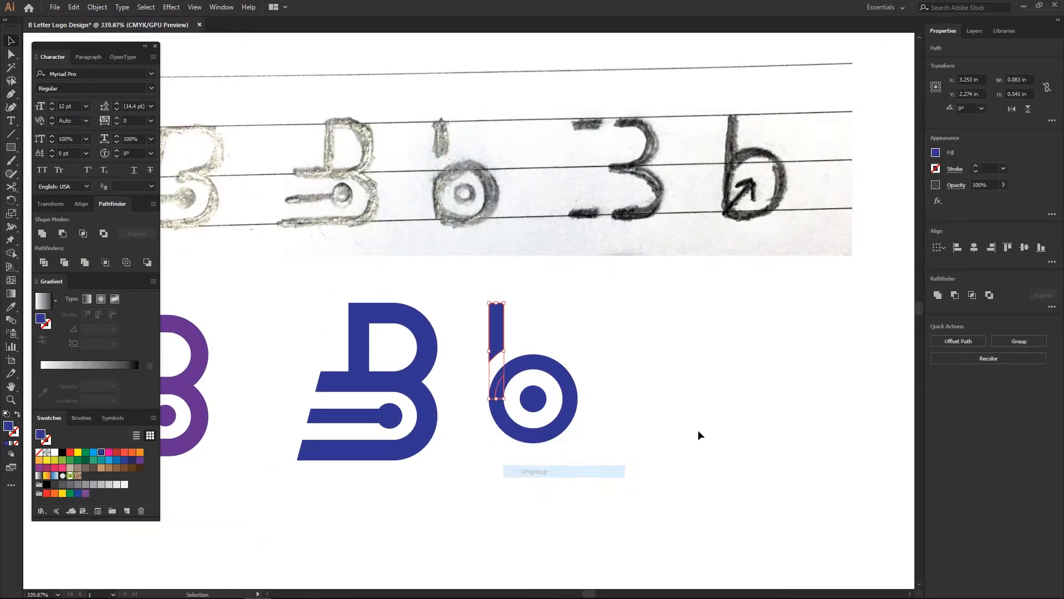
pyautogui.click(546, 381)
pyautogui.moveTo(463, 289); pyautogui.dragTo(627, 474)
pyautogui.rightClick(536, 382)
pyautogui.click(627, 316)
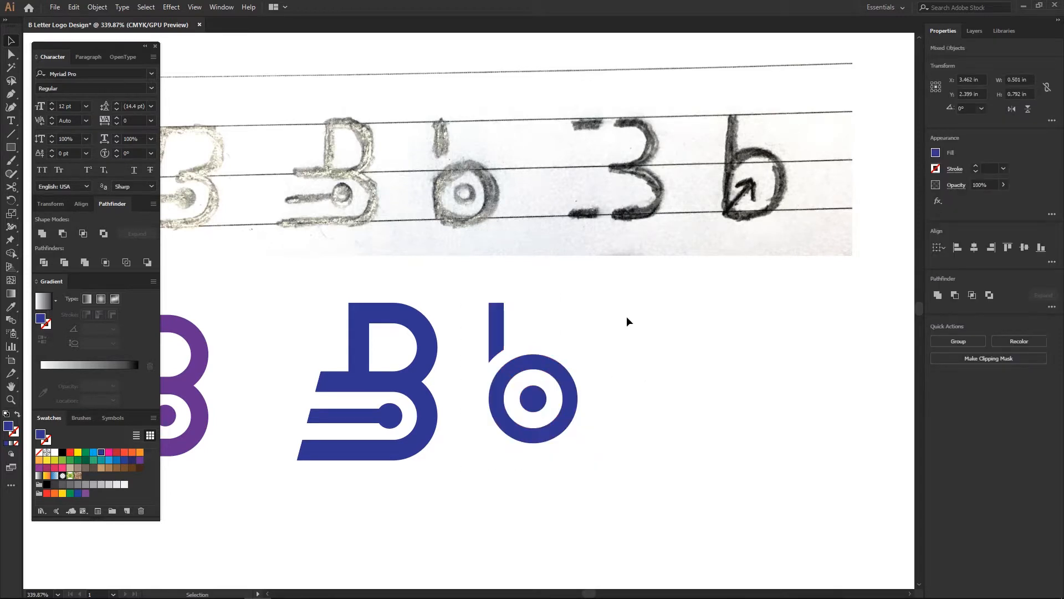
# Enlarge a copy of the outer ring about its center to about 1.08 in across and intersect it with the stem.
pyautogui.click(555, 374)
pyautogui.click(92, 7)
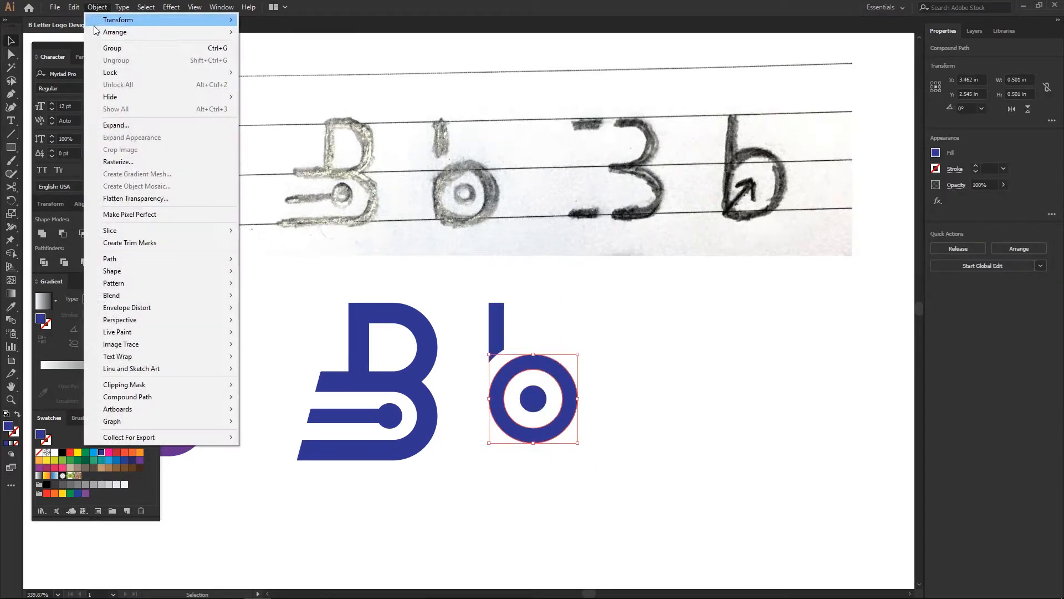
pyautogui.click(110, 85)
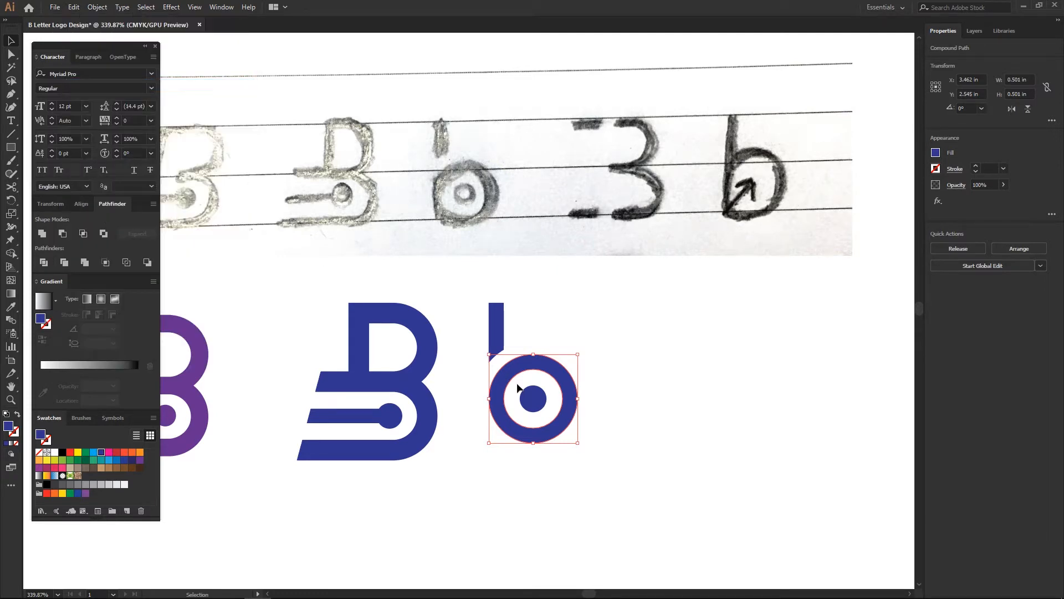
pyautogui.moveTo(572, 354); pyautogui.dragTo(693, 303)
pyautogui.keyDown('shift'); pyautogui.click(497, 314); pyautogui.keyUp('shift')
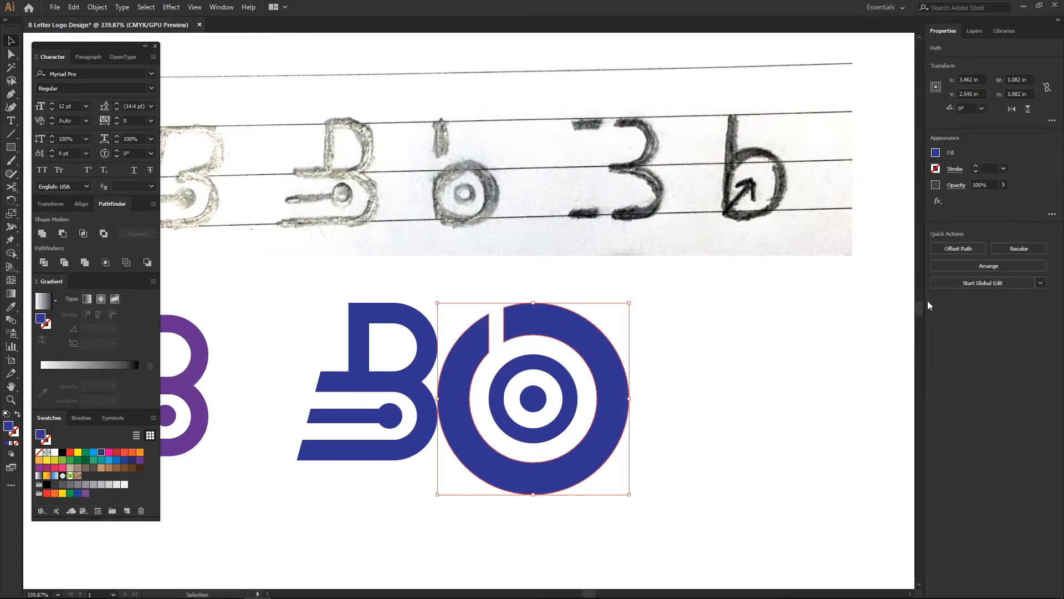
pyautogui.click(966, 296)
# Group the stem, ring and center dot of the lowercase b.
pyautogui.moveTo(620, 293); pyautogui.dragTo(485, 473)
pyautogui.rightClick(528, 375)
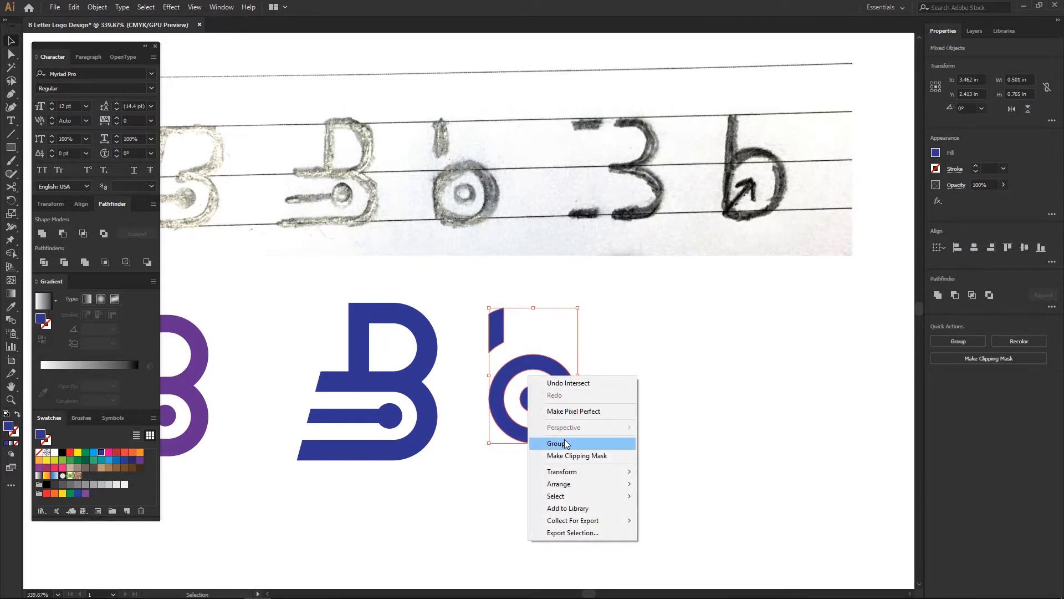
pyautogui.click(550, 443)
pyautogui.click(653, 385)
pyautogui.hotkey('ctrl', '-')
pyautogui.hotkey('ctrl', '-')
pyautogui.hotkey('ctrl', '-')
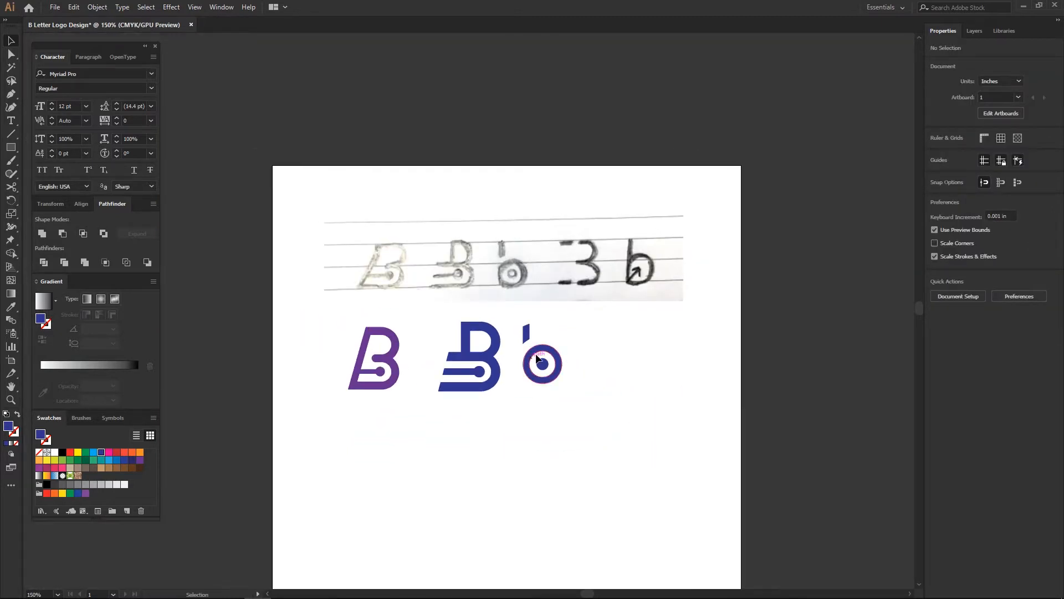
# Move the straight B and the lowercase b slightly left, closer to the purple slanted B.
pyautogui.click(531, 331)
pyautogui.moveTo(497, 350); pyautogui.dragTo(560, 337)
pyautogui.click(562, 354)
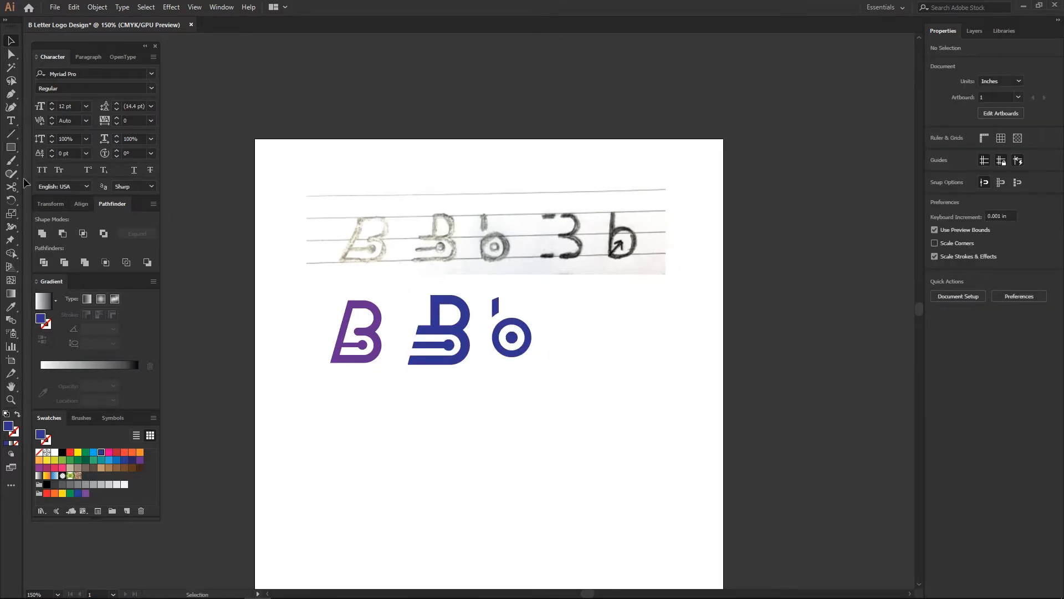
# Draw a filled rectangle about 0.6 by 0.31 in to the right of the lowercase b.
pyautogui.click(11, 147)
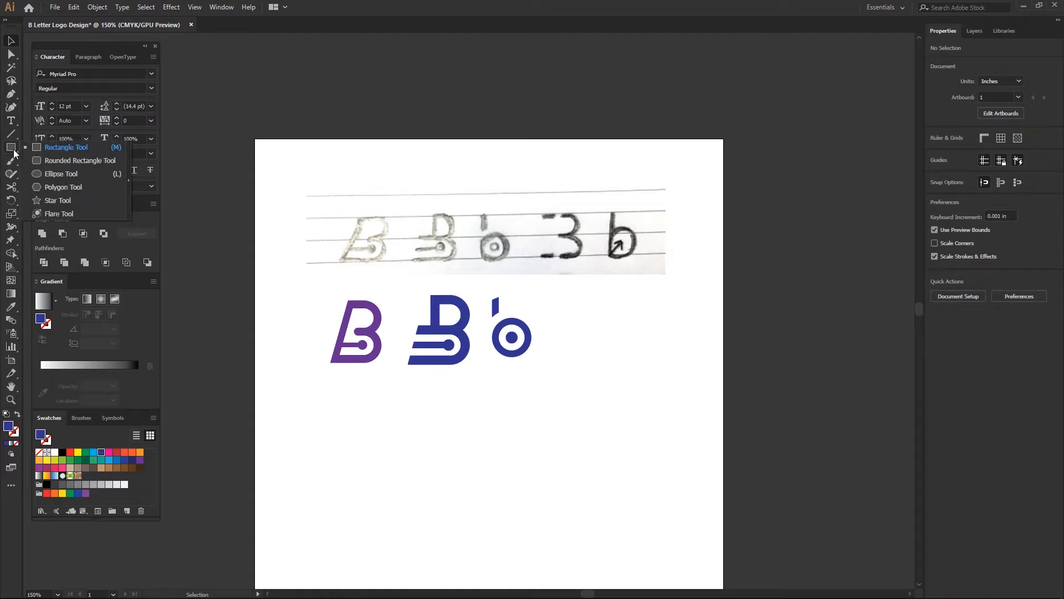
pyautogui.click(61, 148)
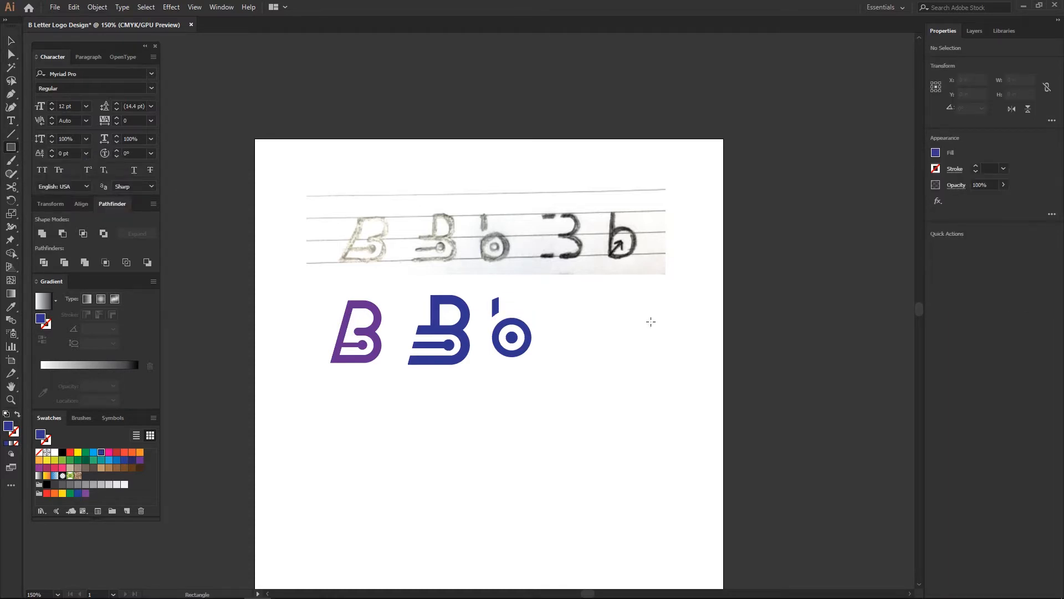
pyautogui.moveTo(543, 300); pyautogui.dragTo(591, 323)
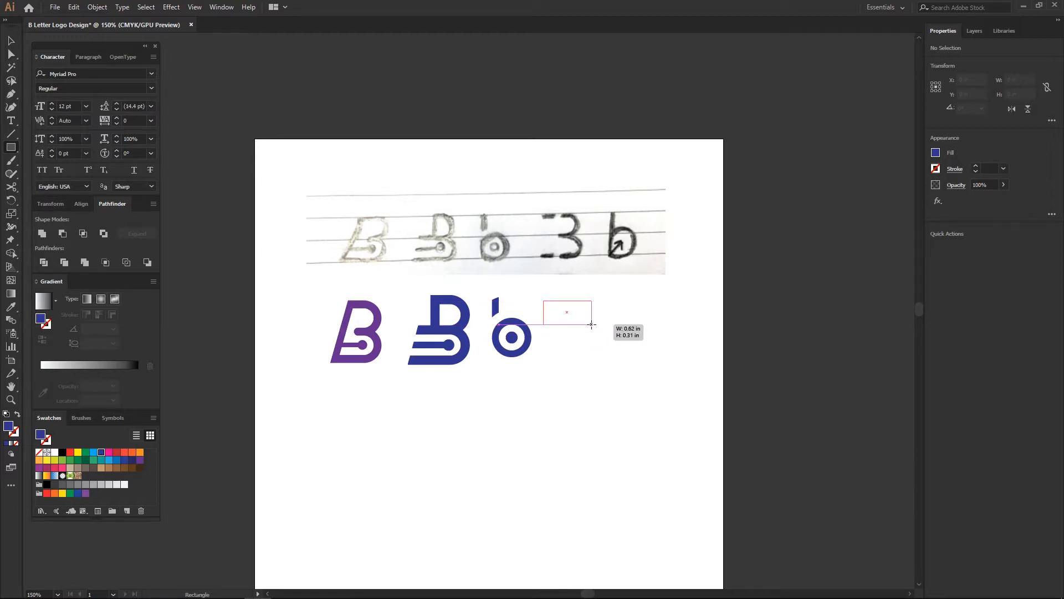
pyautogui.moveTo(590, 324); pyautogui.dragTo(589, 324)
pyautogui.press('v')
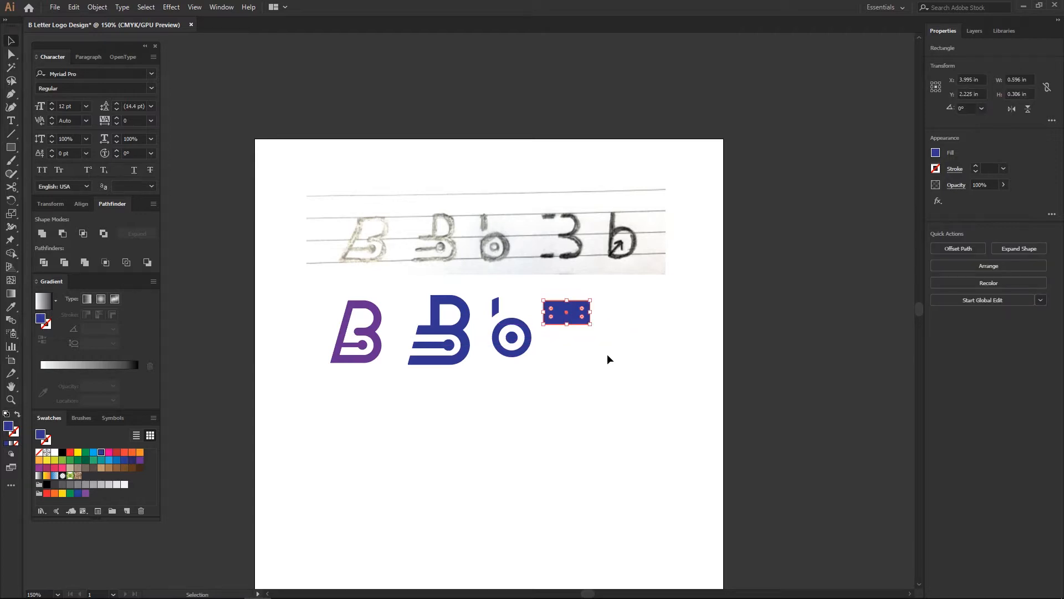
# Turn the new rectangle's fill into a 6 pt stroke aligned to the inside.
pyautogui.scroll(1, 590, 335)
pyautogui.hotkey('shift', 'x')
pyautogui.click(1008, 168)
pyautogui.click(1012, 288)
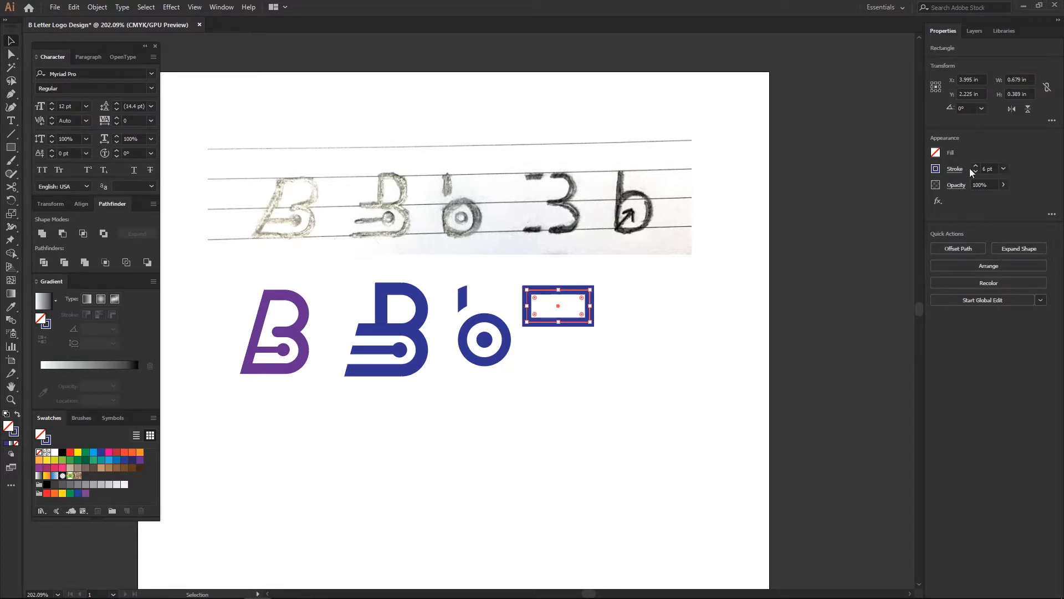
pyautogui.click(970, 168)
pyautogui.click(661, 357)
# Stretch the outlined rectangle downward to about 0.4 in high, letting its stroke scale along.
pyautogui.click(571, 321)
pyautogui.moveTo(557, 324); pyautogui.dragTo(610, 343)
pyautogui.click(611, 339)
pyautogui.click(567, 360)
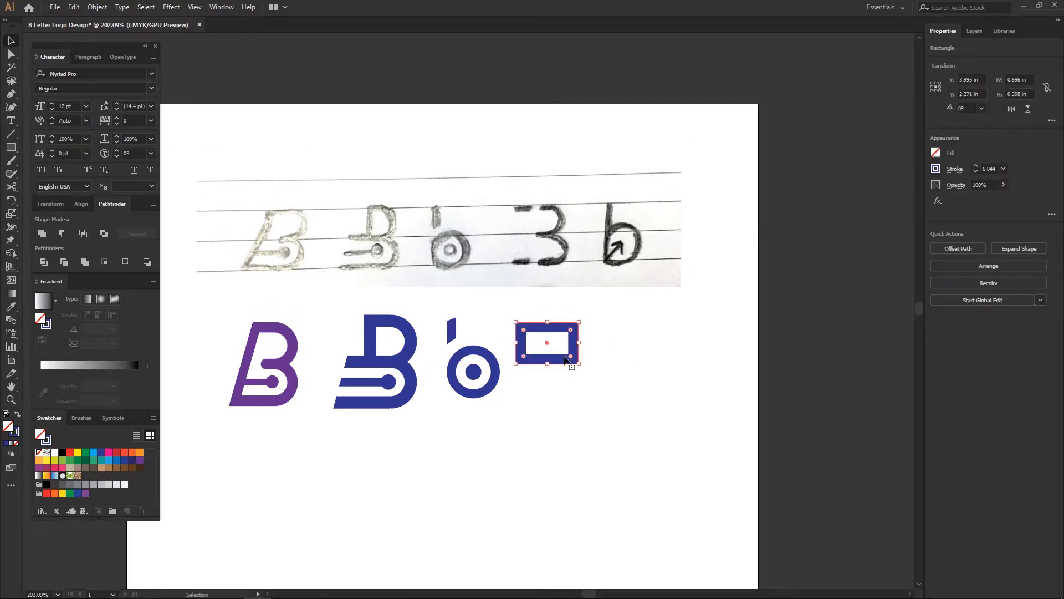
# Try expanding the outlined rectangle's stroke into a filled shape while its corners are still square.
pyautogui.click(97, 7)
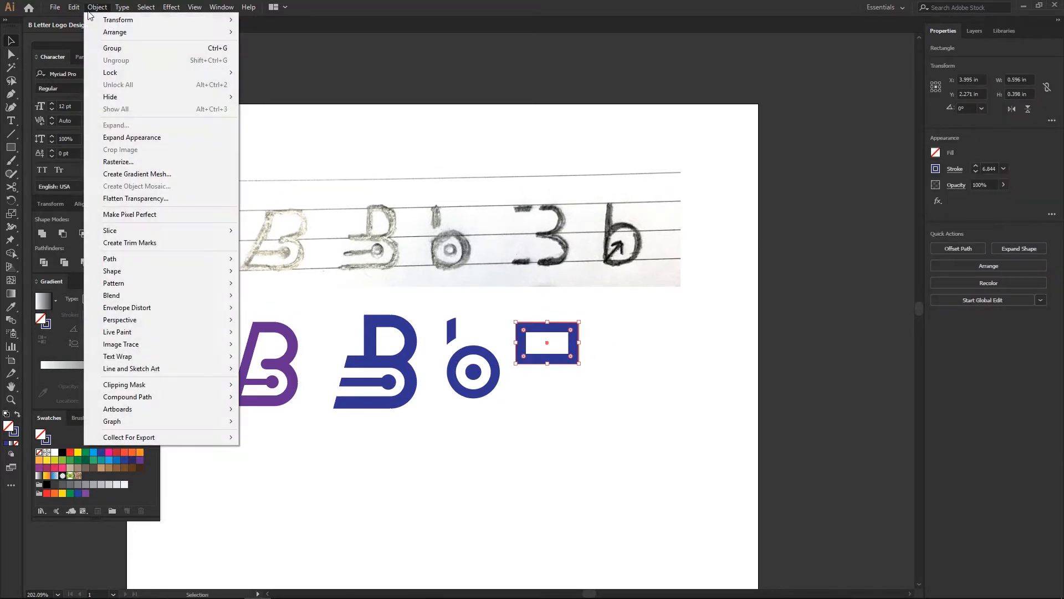
pyautogui.click(204, 137)
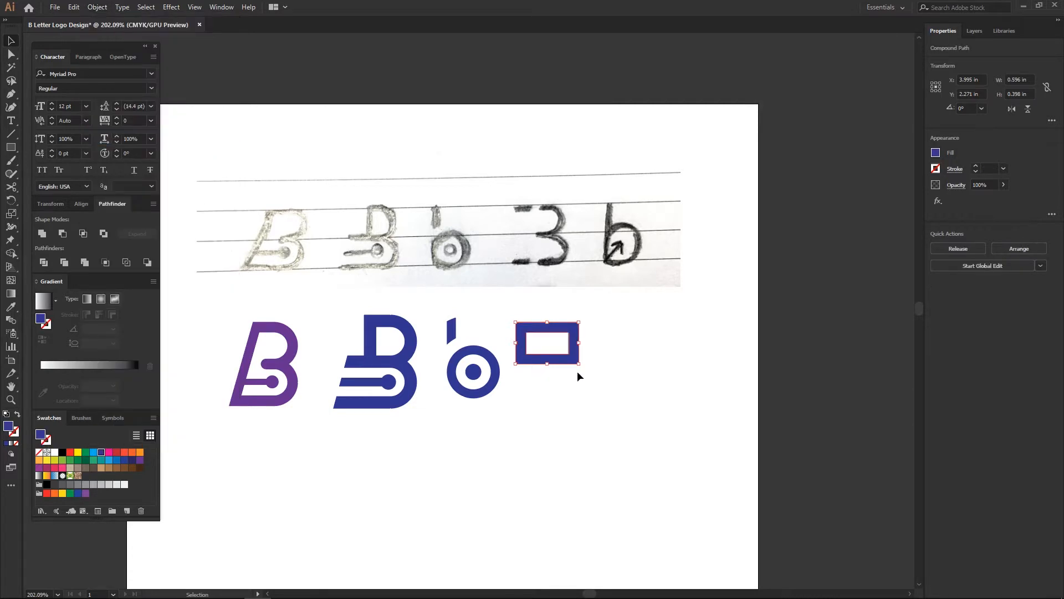
pyautogui.click(604, 374)
# Fully round the outlined rectangle's two right corners into a D and expand its stroke into a filled shape.
pyautogui.press('a')
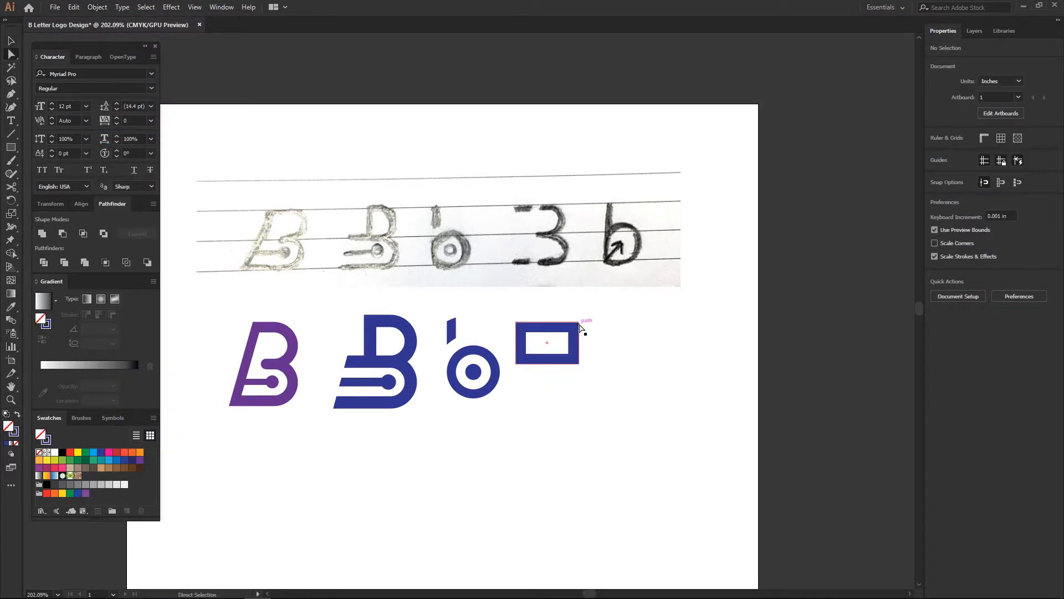
pyautogui.click(579, 323)
pyautogui.moveTo(571, 331); pyautogui.dragTo(564, 340)
pyautogui.press('v')
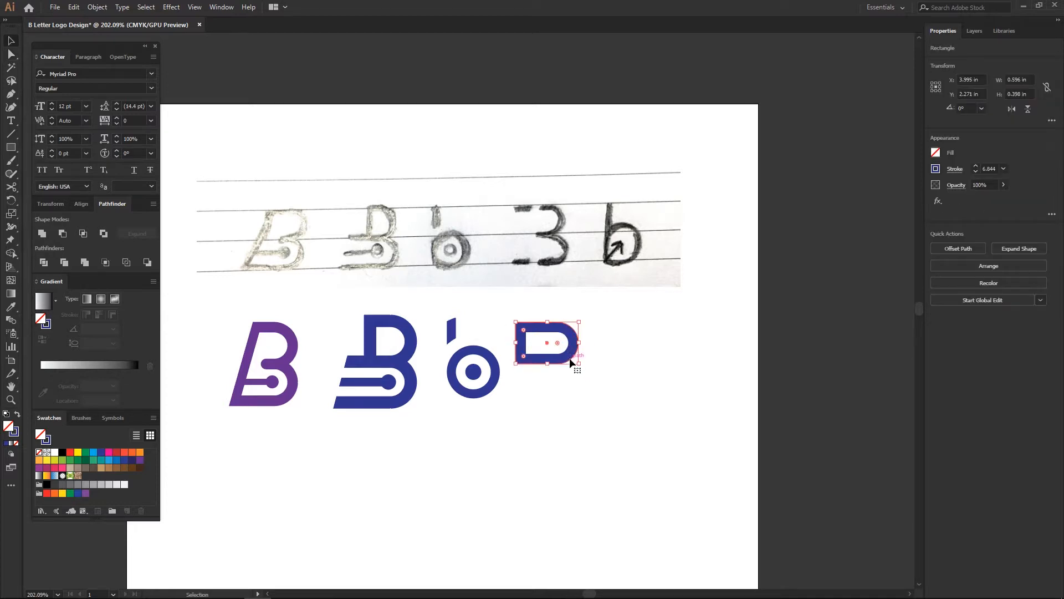
pyautogui.click(97, 6)
pyautogui.click(128, 137)
# Duplicate the D shape directly below the original with their adjoining bars overlapping, forming a B.
pyautogui.moveTo(546, 361); pyautogui.dragTo(815, 377)
pyautogui.click(604, 395)
pyautogui.click(697, 391)
pyautogui.moveTo(545, 381); pyautogui.dragTo(821, 401)
pyautogui.moveTo(587, 425); pyautogui.dragTo(590, 437)
pyautogui.click(682, 472)
pyautogui.hotkey('ctrl', '-')
pyautogui.hotkey('ctrl', '-')
pyautogui.hotkey('ctrl', '-')
pyautogui.hotkey('ctrl', '-')
pyautogui.hotkey('ctrl', '-')
pyautogui.hotkey('ctrl', '-')
pyautogui.hotkey('ctrl', '-')
pyautogui.hotkey('ctrl', '-')
pyautogui.hotkey('ctrl', '-')
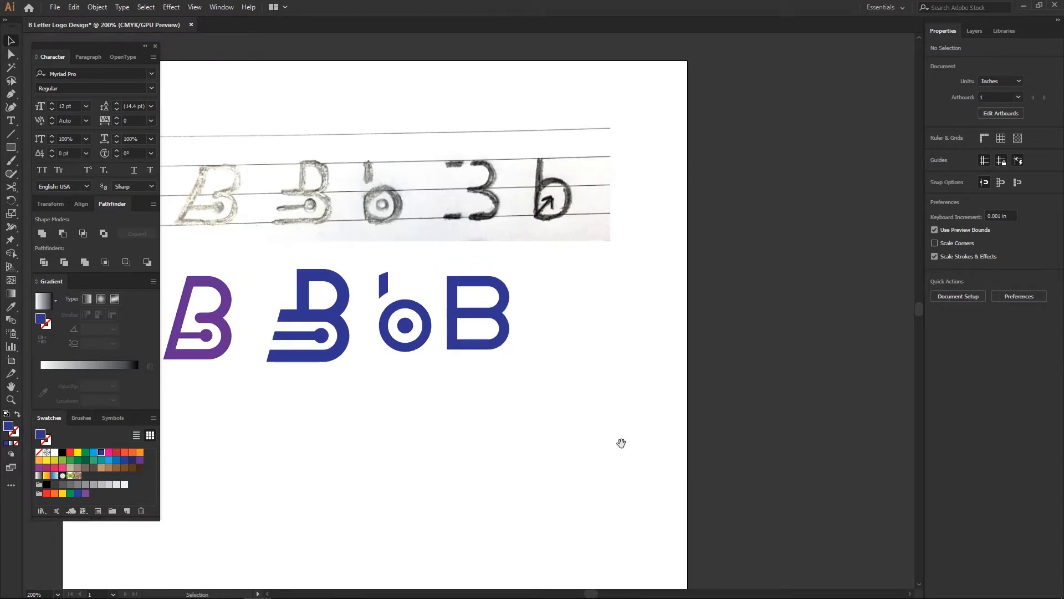
pyautogui.moveTo(494, 294); pyautogui.dragTo(571, 314)
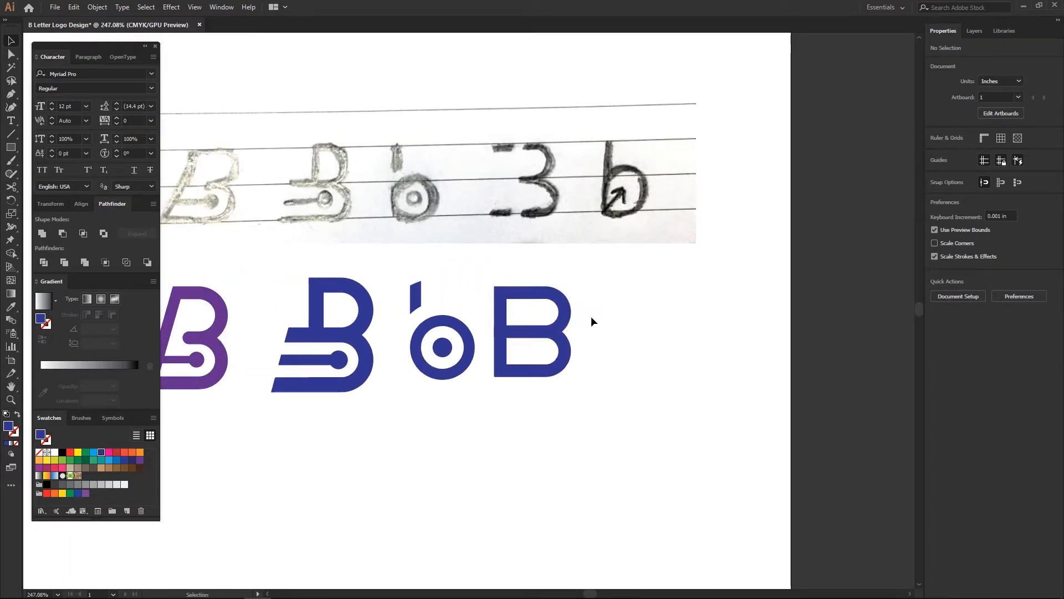
# Unite the two overlapping D shapes into a single B shape.
pyautogui.moveTo(494, 260); pyautogui.dragTo(605, 374)
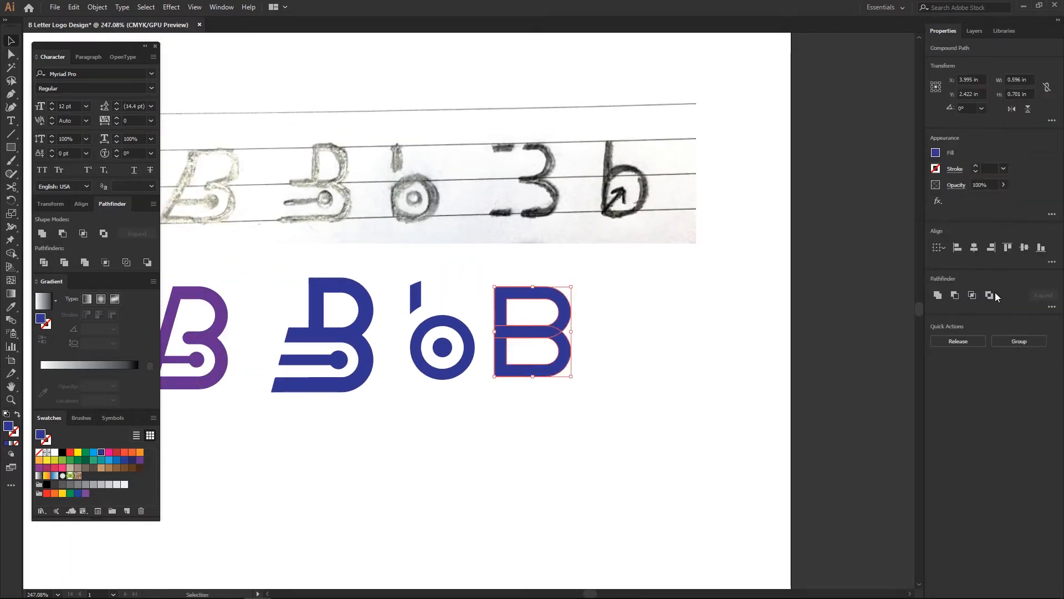
pyautogui.click(942, 295)
pyautogui.click(638, 347)
# Cover the united B's vertical stem with a tall rectangle and subtract it, leaving open-ended bowls.
pyautogui.press('m')
pyautogui.moveTo(481, 262)
pyautogui.mouseDown()
pyautogui.moveTo(518, 423)
pyautogui.moveTo(506, 422)
pyautogui.mouseUp()
pyautogui.press('v')
pyautogui.keyDown('shift'); pyautogui.click(521, 294); pyautogui.keyUp('shift')
pyautogui.click(953, 295)
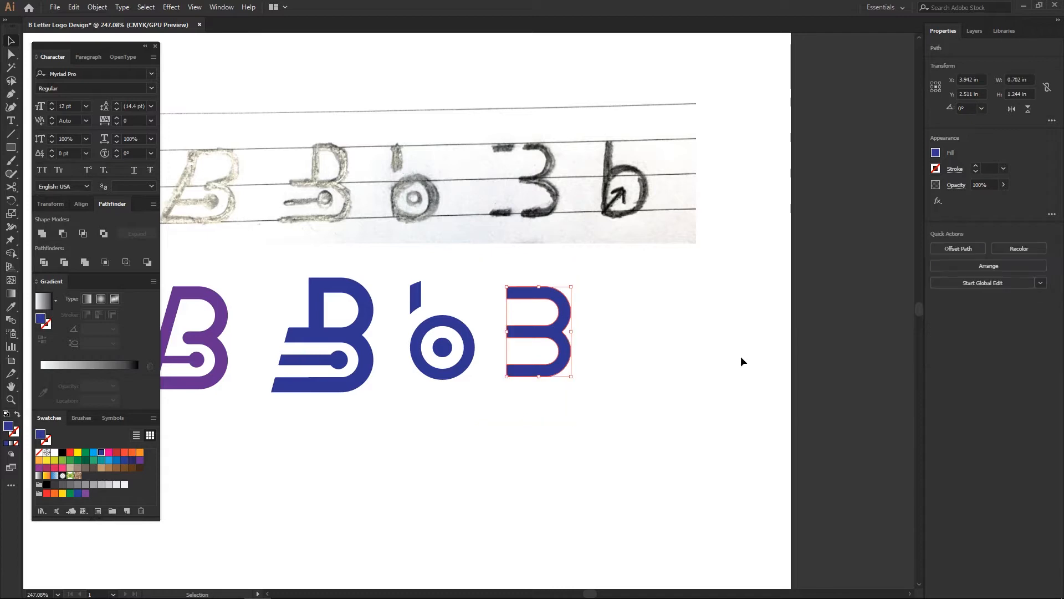
pyautogui.click(741, 355)
# Extend the open left ends of the fourth B's three bars slightly further to the left.
pyautogui.press('space')
pyautogui.moveTo(593, 331); pyautogui.dragTo(606, 355)
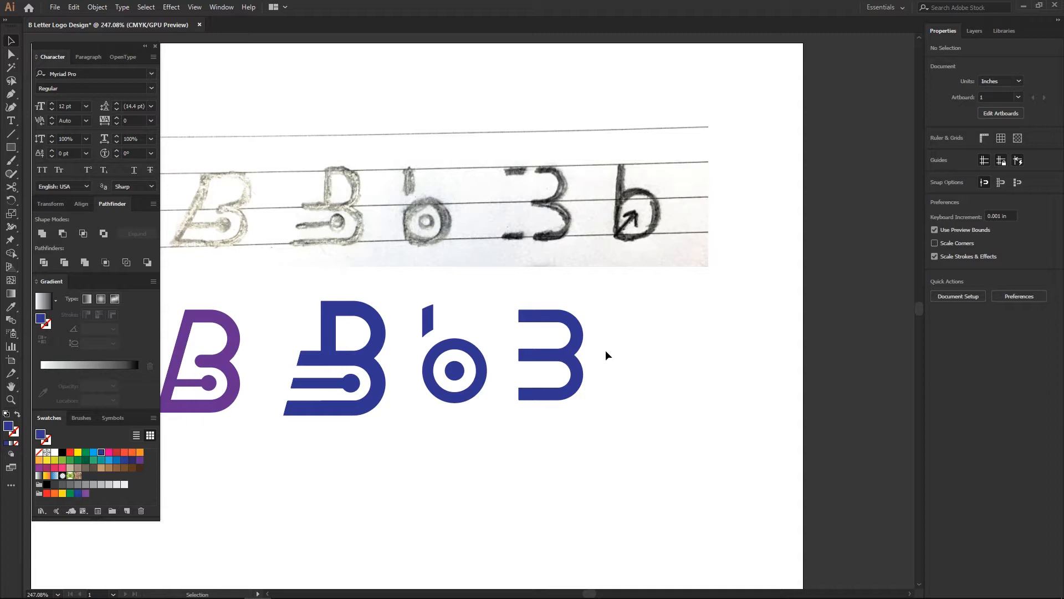
pyautogui.press('a')
pyautogui.moveTo(503, 297); pyautogui.dragTo(540, 452)
pyautogui.moveTo(517, 357); pyautogui.dragTo(506, 355)
pyautogui.click(601, 345)
pyautogui.scroll(1, 604, 353)
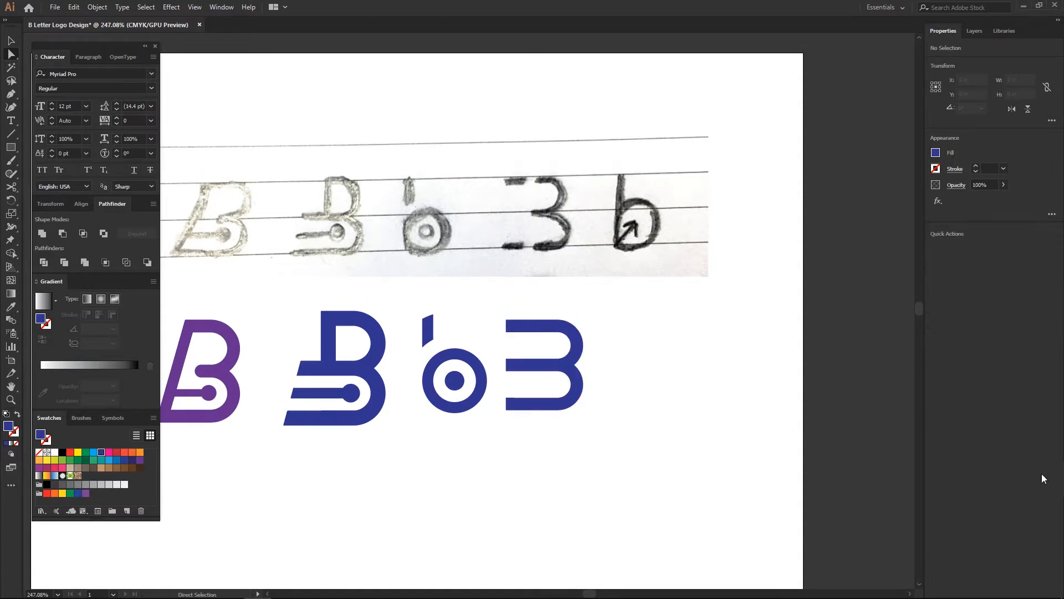
# Draw a circle about 0.83 in across centred on the fourth B, with a stroke and no fill.
pyautogui.moveTo(12, 151); pyautogui.dragTo(35, 175)
pyautogui.moveTo(545, 364); pyautogui.dragTo(582, 417)
pyautogui.hotkey('shift', 'x')
pyautogui.press('v')
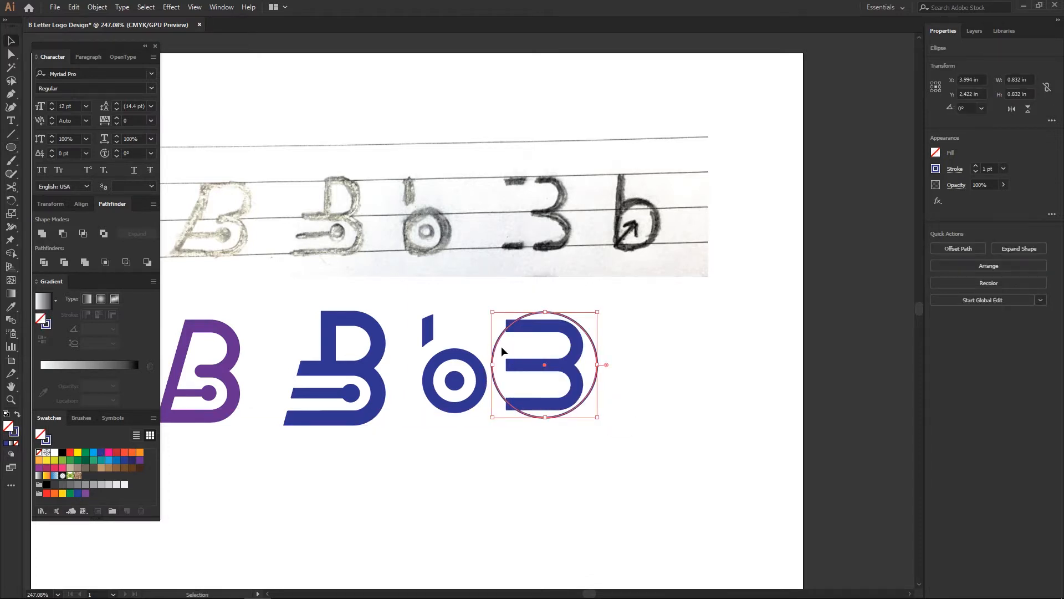
# Shift the circle right so it cuts through the fourth B's bars, and give it a 6 pt stroke aligned to the inside.
pyautogui.moveTo(496, 345); pyautogui.dragTo(527, 341)
pyautogui.click(1003, 168)
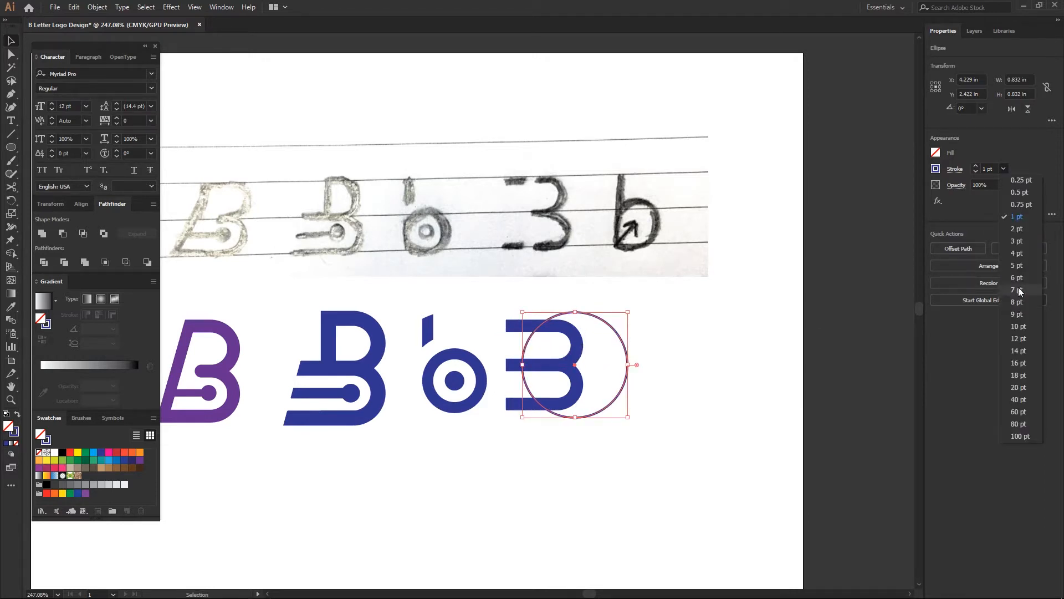
pyautogui.click(1020, 280)
pyautogui.click(704, 341)
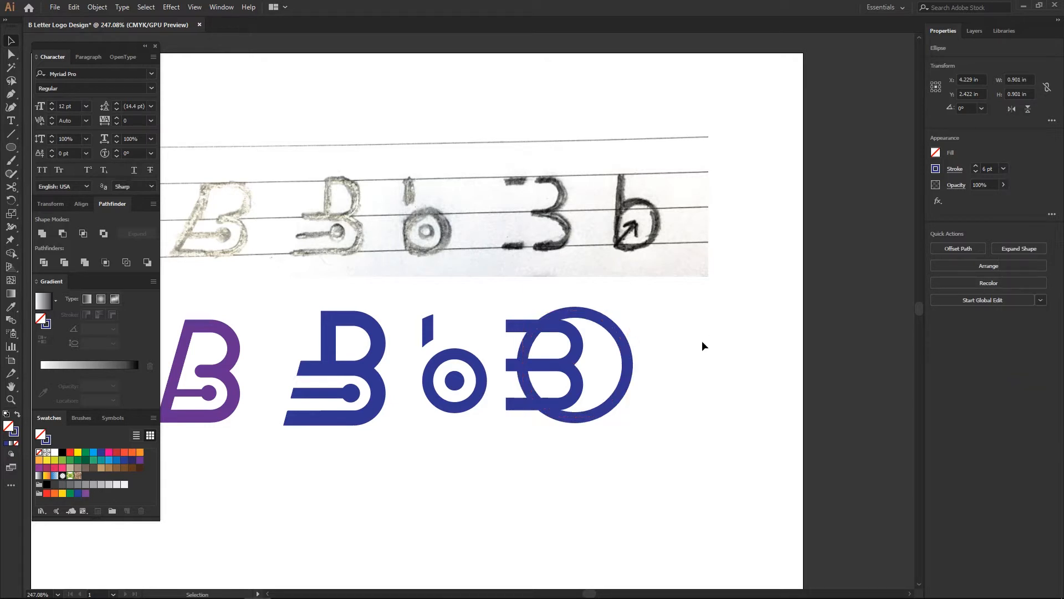
pyautogui.click(628, 341)
pyautogui.click(960, 173)
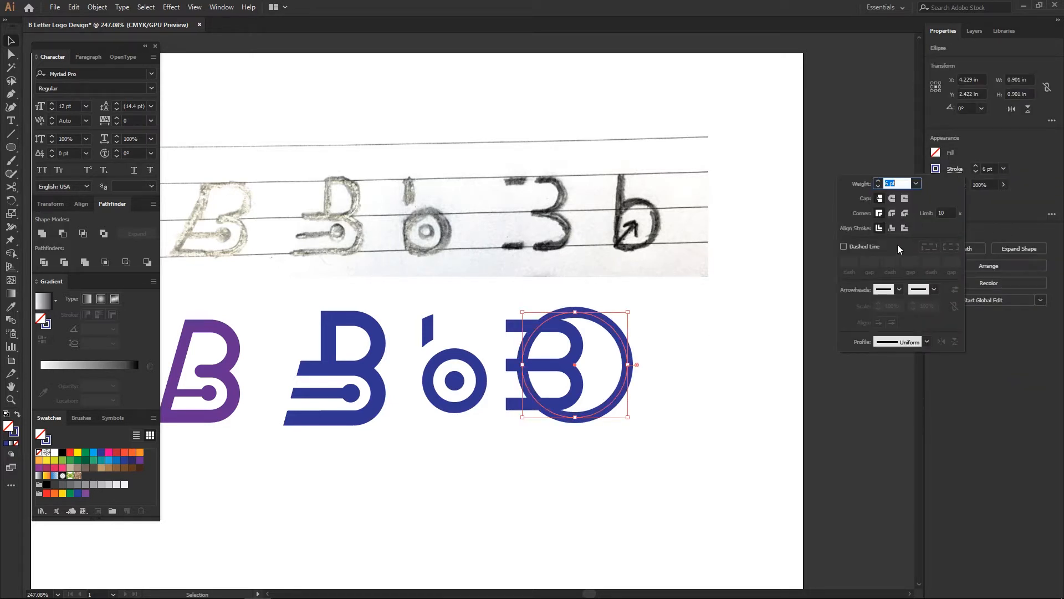
pyautogui.click(881, 232)
# Expand the circle's stroke into a filled ring and subtract it from the fourth B to cut a curved gap.
pyautogui.click(98, 7)
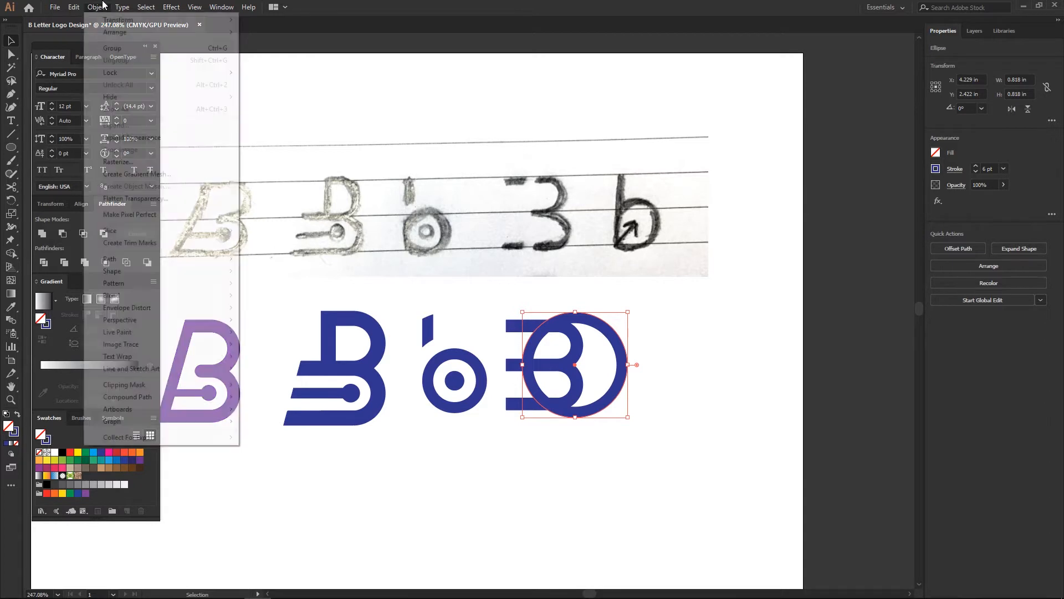
pyautogui.click(120, 137)
pyautogui.click(674, 315)
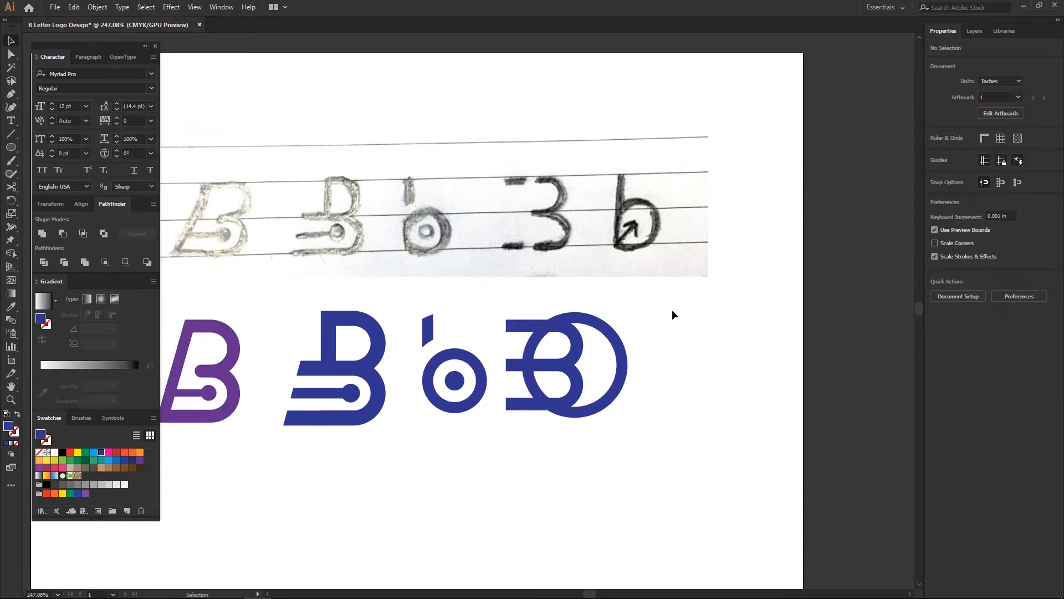
pyautogui.click(612, 325)
pyautogui.moveTo(657, 309); pyautogui.dragTo(508, 433)
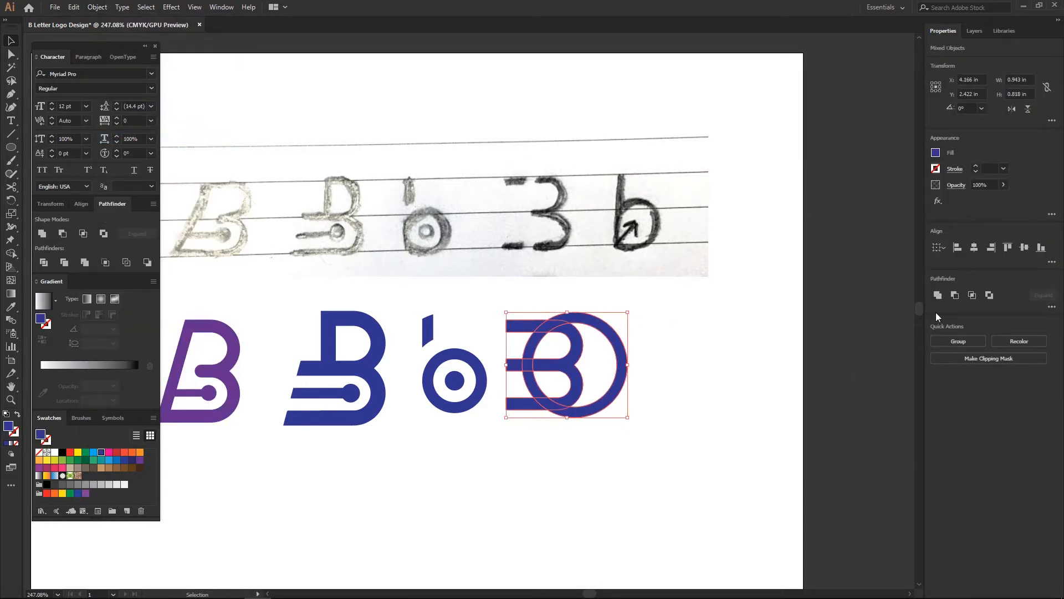
pyautogui.click(956, 299)
pyautogui.click(657, 404)
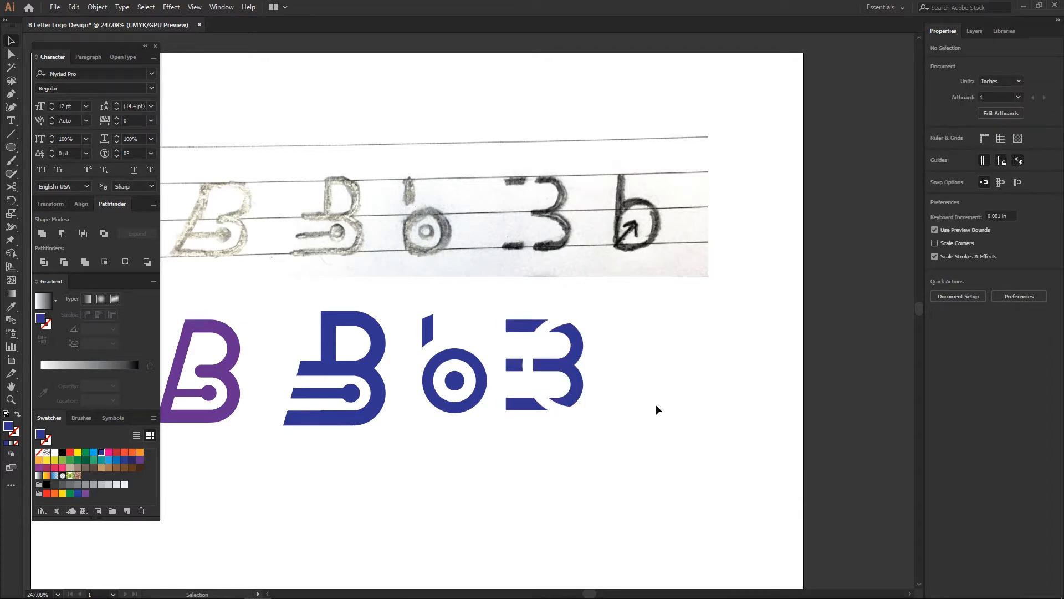
# Fully round the left ends of the fourth B's three separated bars.
pyautogui.hotkey('ctrl', 'space')
pyautogui.moveTo(589, 382); pyautogui.dragTo(601, 387)
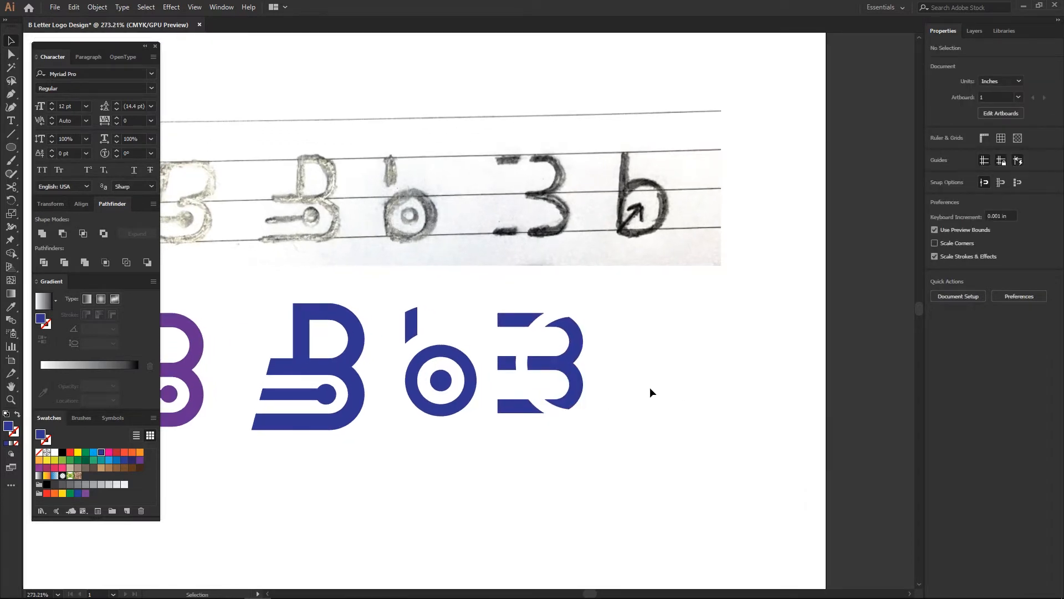
pyautogui.press('a')
pyautogui.moveTo(477, 291); pyautogui.dragTo(499, 447)
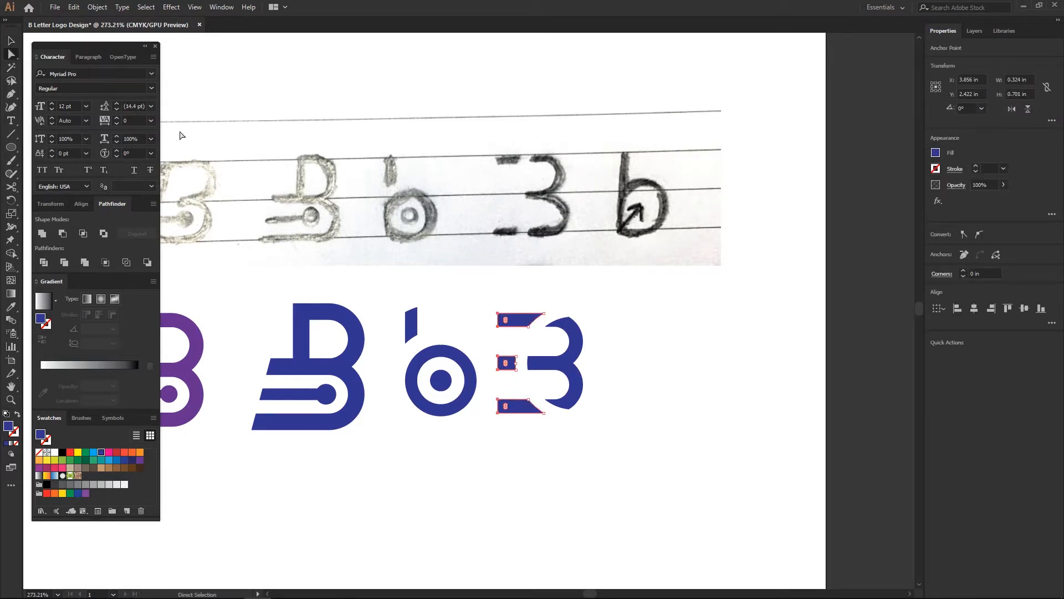
pyautogui.click(654, 297)
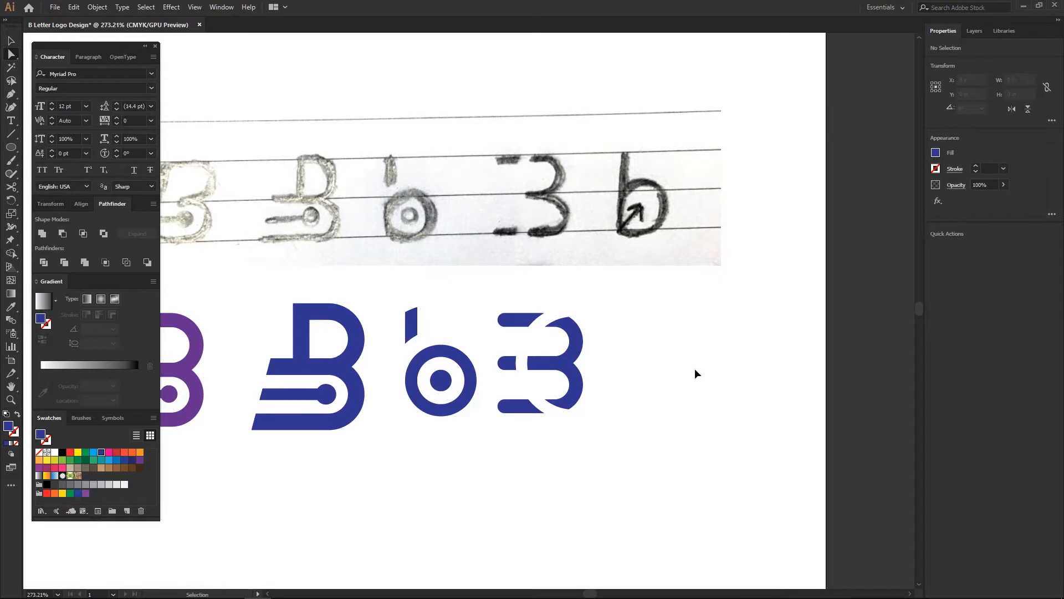
# Move the fourth B slightly to the right, away from the lowercase b.
pyautogui.hotkey('ctrl', '-')
pyautogui.hotkey('ctrl', '-')
pyautogui.hotkey('ctrl', '+')
pyautogui.press('v')
pyautogui.press('space')
pyautogui.moveTo(578, 359); pyautogui.dragTo(586, 377)
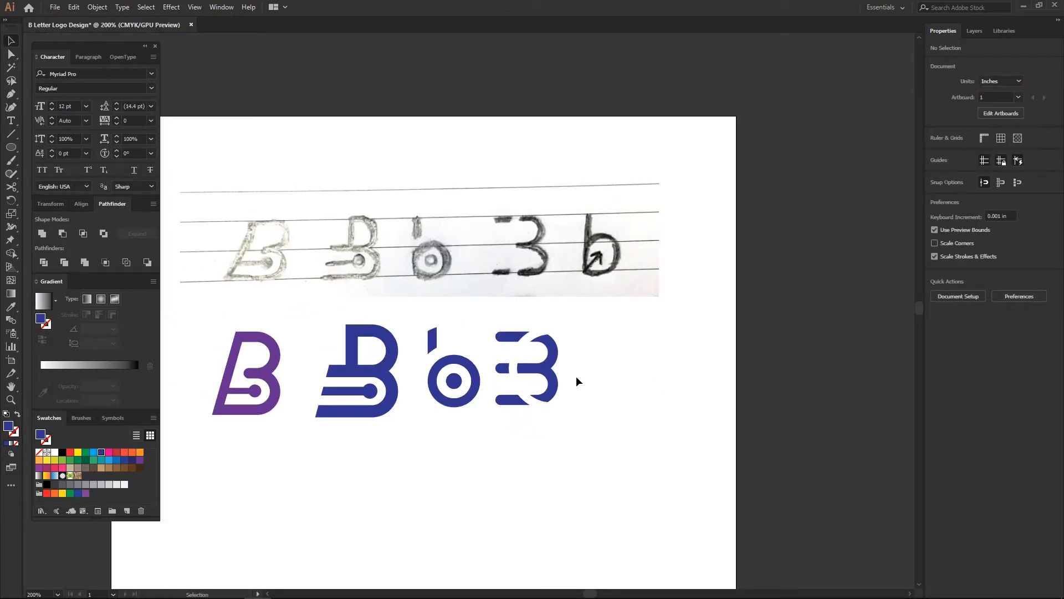
pyautogui.moveTo(535, 373); pyautogui.dragTo(538, 373)
pyautogui.click(603, 368)
# Draw a circle about 0.62 in across to the right of the fourth B, with a stroke and no fill.
pyautogui.press('space')
pyautogui.moveTo(653, 363)
pyautogui.mouseDown()
pyautogui.moveTo(635, 384)
pyautogui.moveTo(585, 379)
pyautogui.moveTo(659, 370)
pyautogui.mouseUp()
pyautogui.press('space')
pyautogui.press('space')
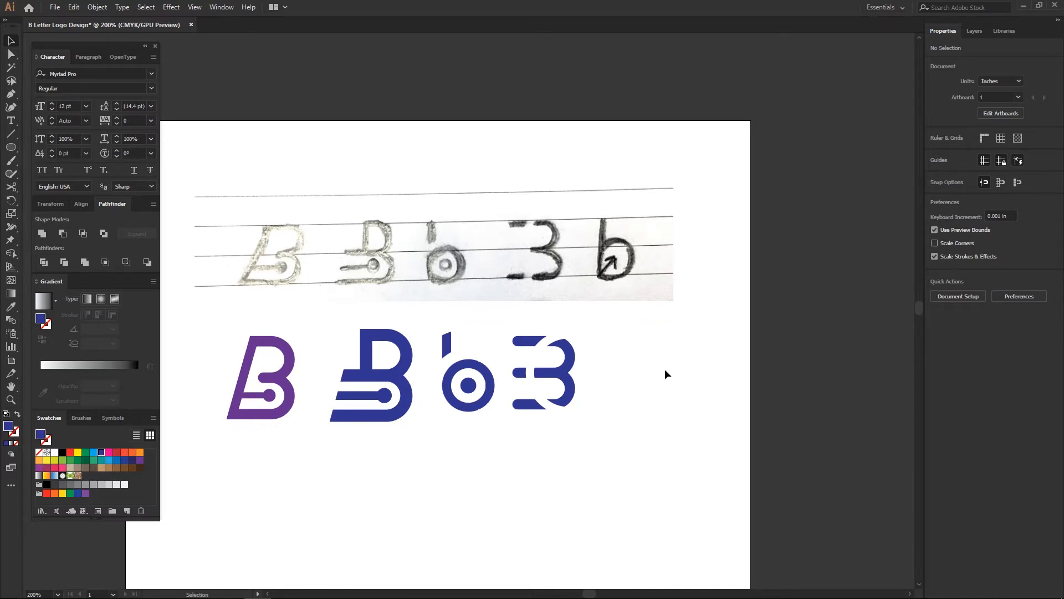
pyautogui.click(12, 147)
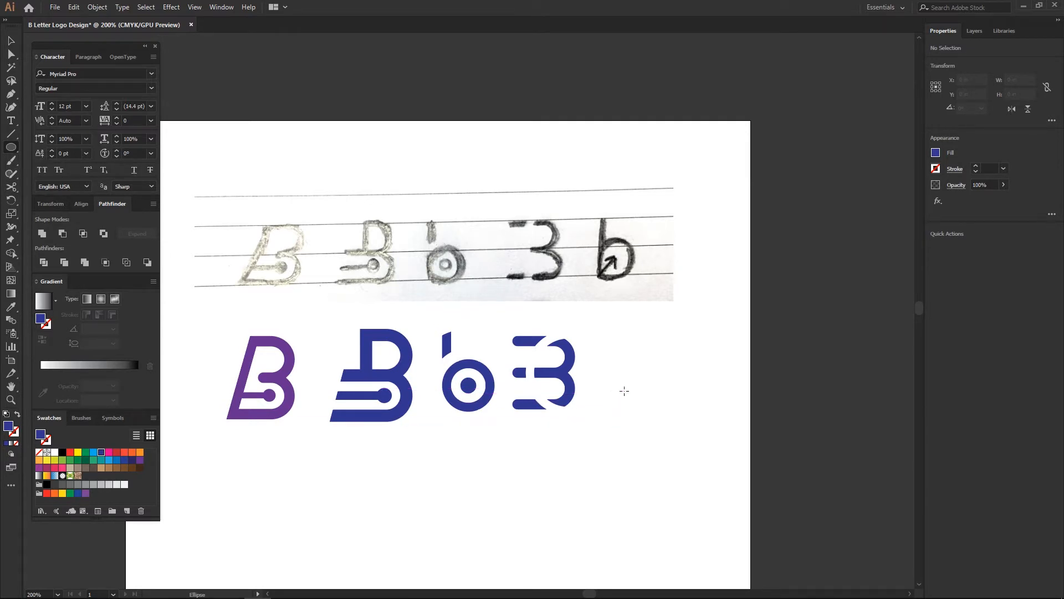
pyautogui.moveTo(605, 350); pyautogui.dragTo(654, 405)
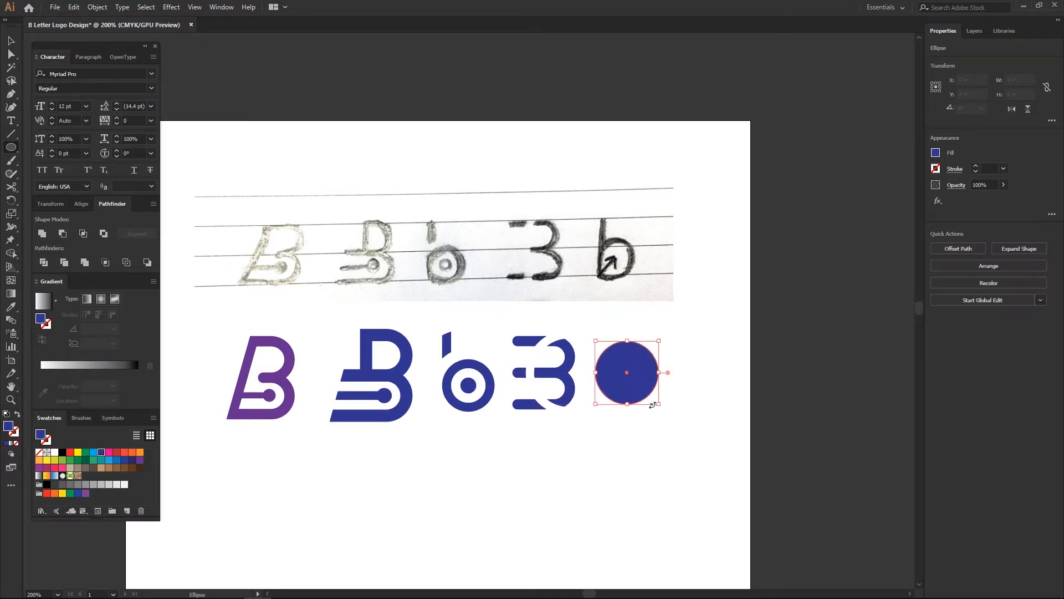
pyautogui.hotkey('shift', 'x')
pyautogui.press('v')
# Give the new circle a 6 pt stroke aligned to the inside and scale it down to about 0.55 in across.
pyautogui.click(1003, 168)
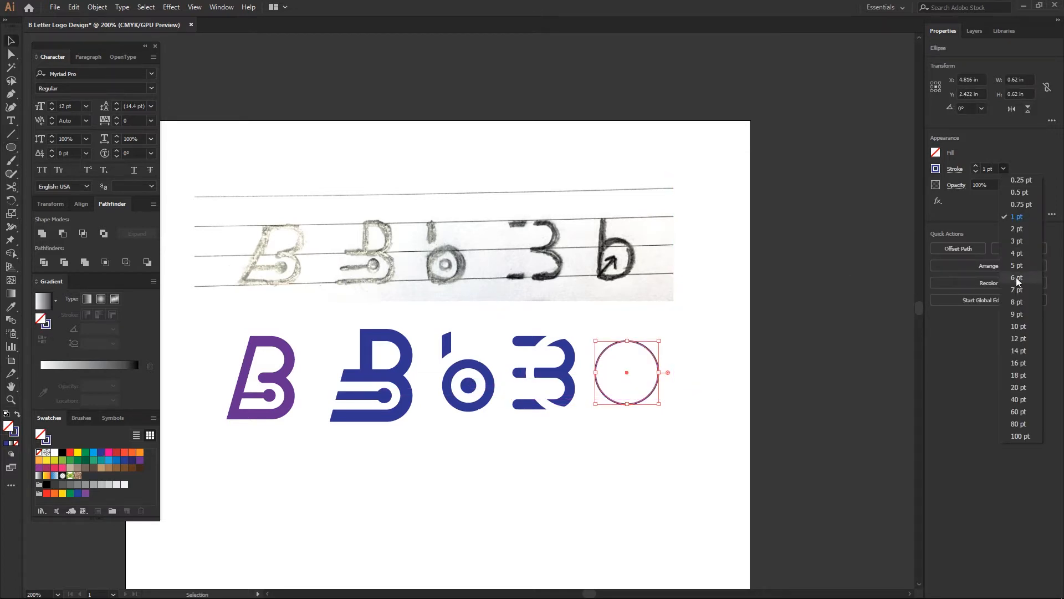
pyautogui.click(1016, 277)
pyautogui.click(960, 172)
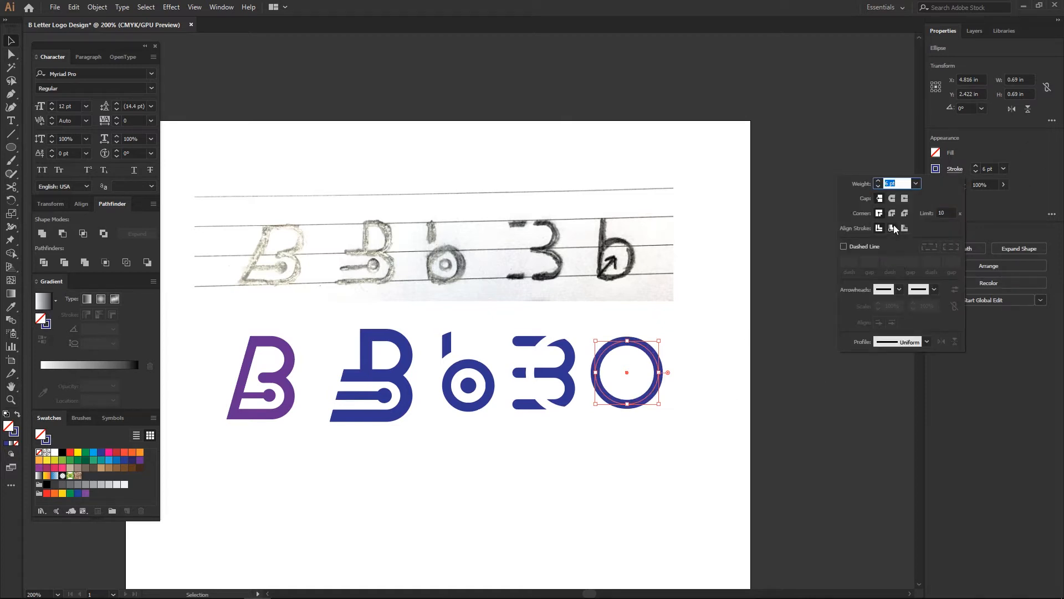
pyautogui.moveTo(659, 340); pyautogui.dragTo(656, 373)
pyautogui.click(676, 365)
pyautogui.click(692, 368)
pyautogui.click(654, 392)
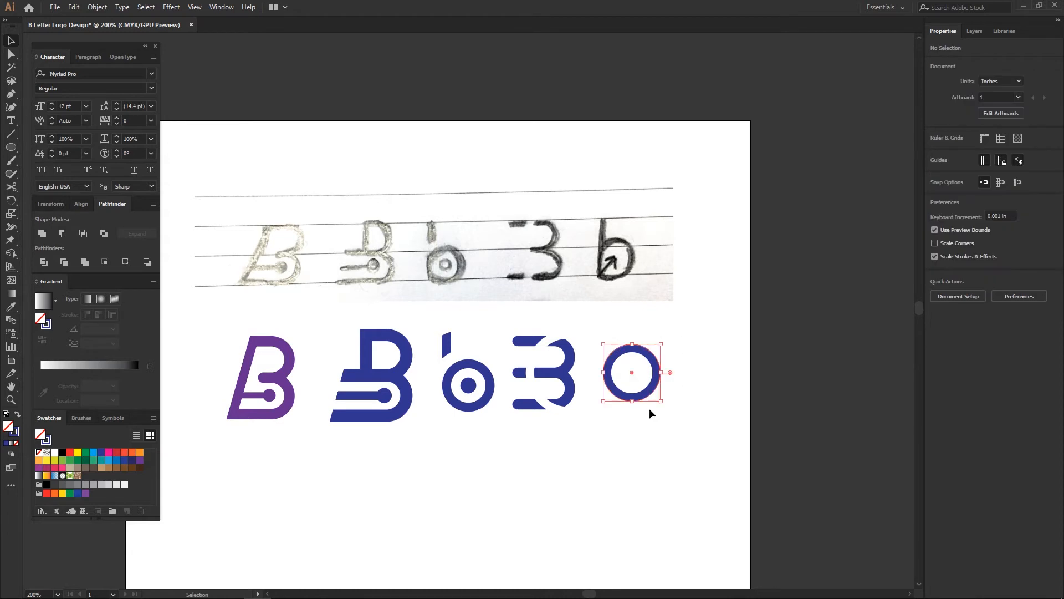
# Expand the new circle's stroke into a filled ring.
pyautogui.click(97, 7)
pyautogui.click(126, 137)
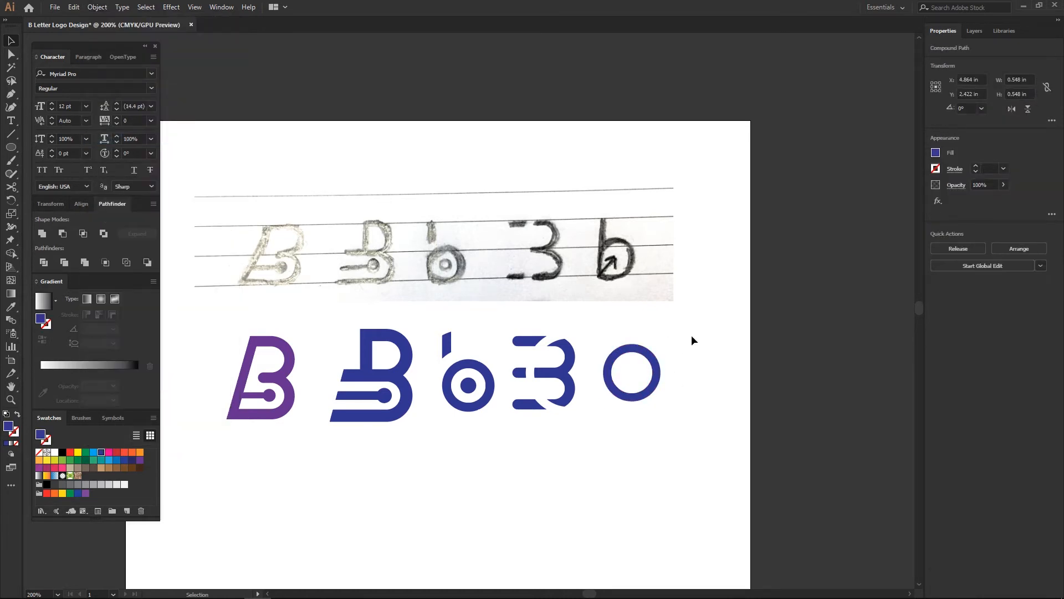
pyautogui.click(691, 338)
# Add a narrow vertical rectangle rising from the ring's left edge as the stem of a lowercase b.
pyautogui.moveTo(11, 147); pyautogui.dragTo(53, 146)
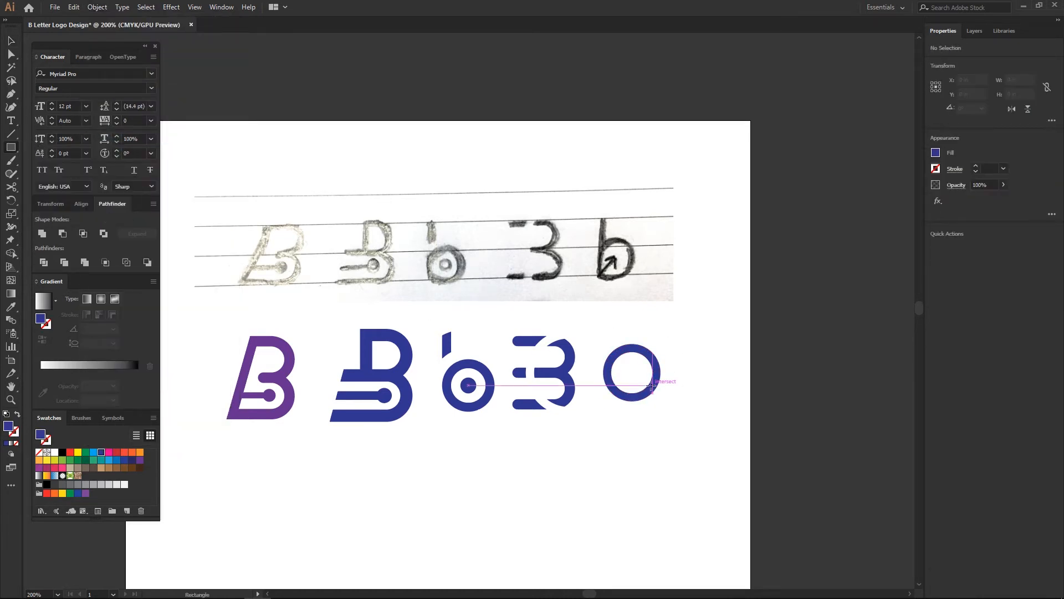
pyautogui.moveTo(612, 369); pyautogui.dragTo(610, 421)
pyautogui.press('v')
pyautogui.click(700, 421)
# Draw a horizontal line about 0.33 in long below the new b and give it a 6 pt stroke.
pyautogui.press('z')
pyautogui.moveTo(655, 351); pyautogui.dragTo(696, 371)
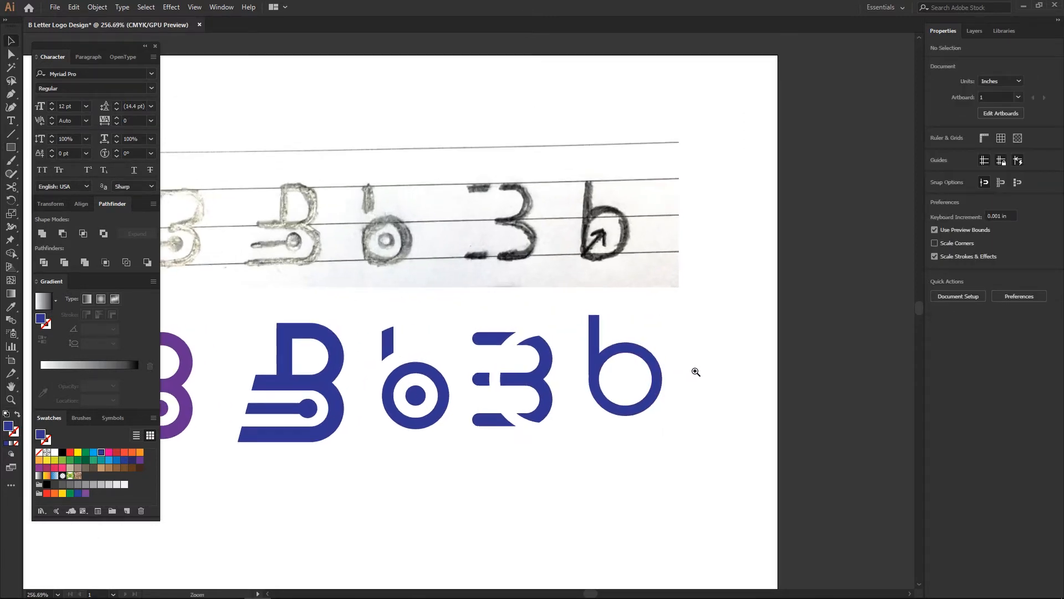
pyautogui.click(11, 134)
pyautogui.moveTo(603, 466); pyautogui.dragTo(647, 466)
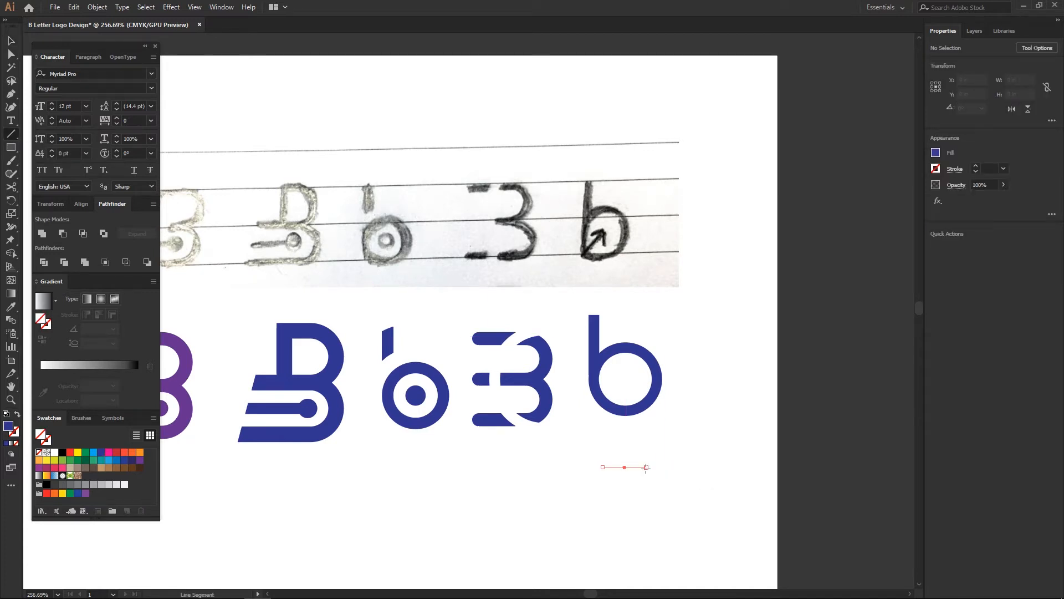
pyautogui.click(1004, 169)
pyautogui.click(1031, 278)
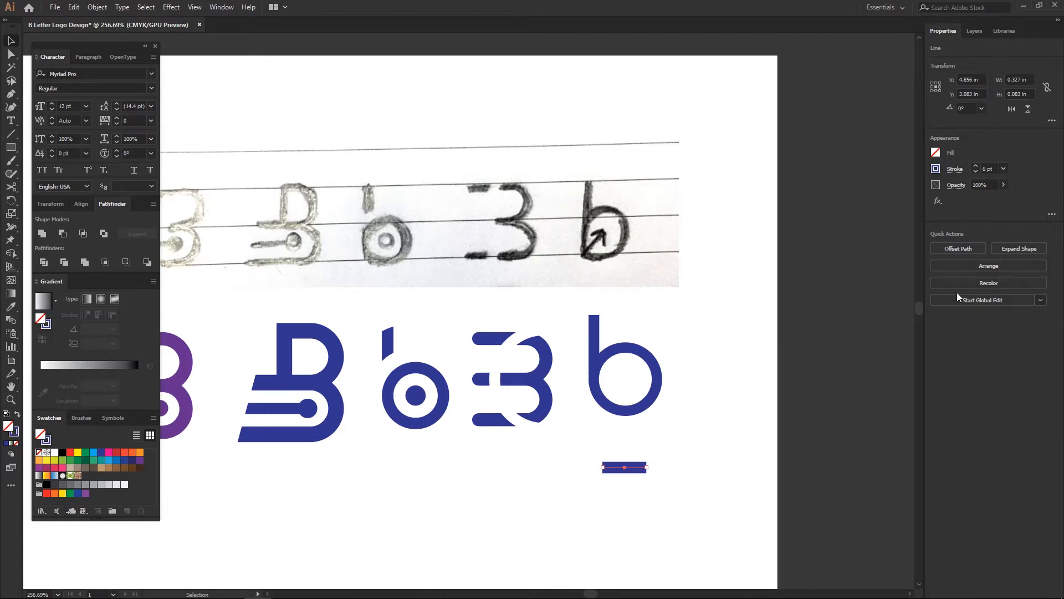
# Add a straight-edged arrowhead to the right end of the short line.
pyautogui.click(957, 169)
pyautogui.click(891, 292)
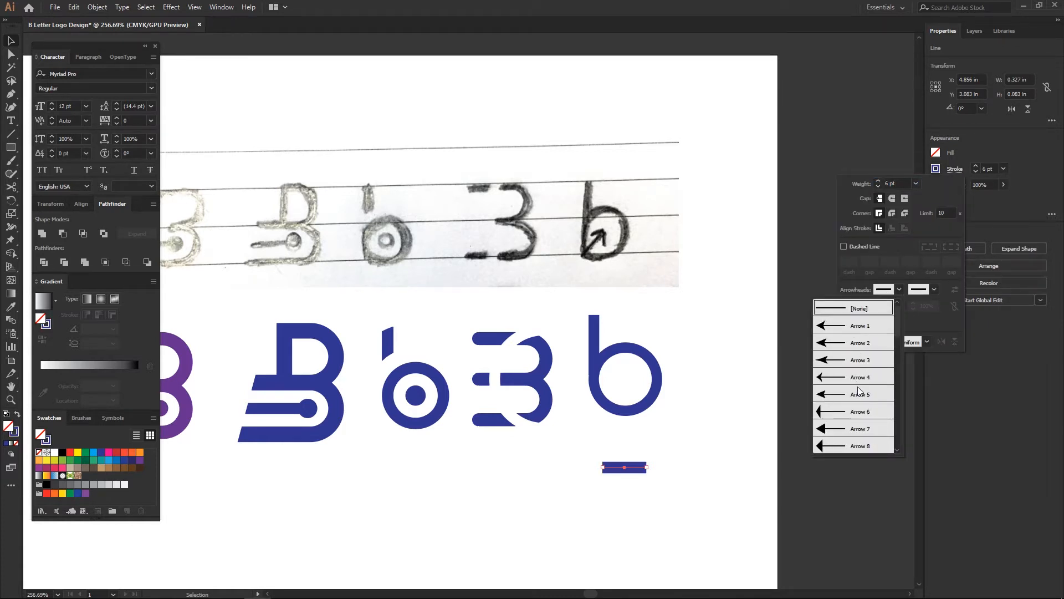
pyautogui.click(881, 310)
pyautogui.click(933, 289)
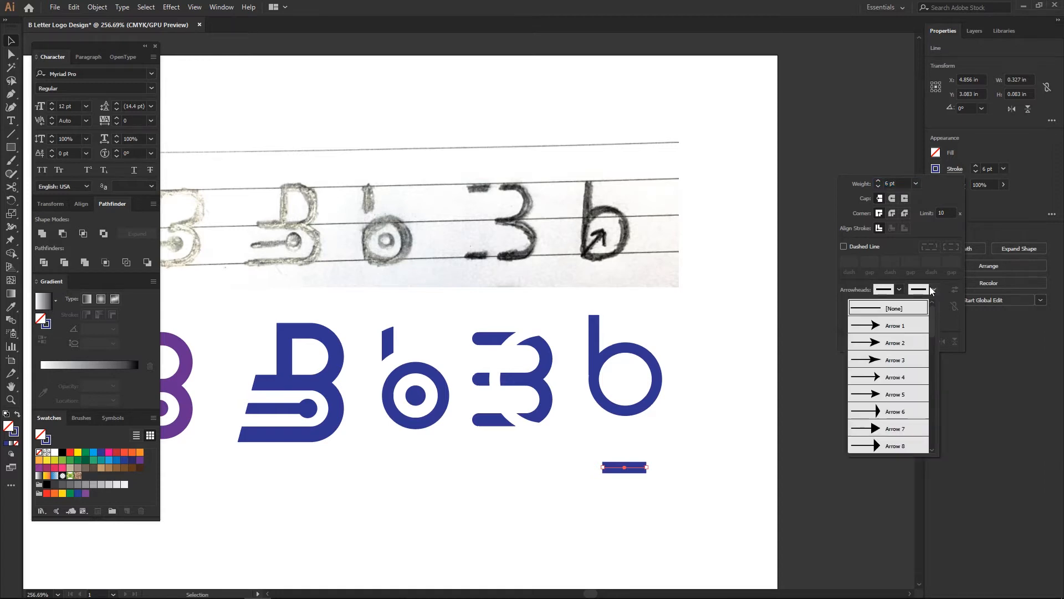
pyautogui.click(901, 327)
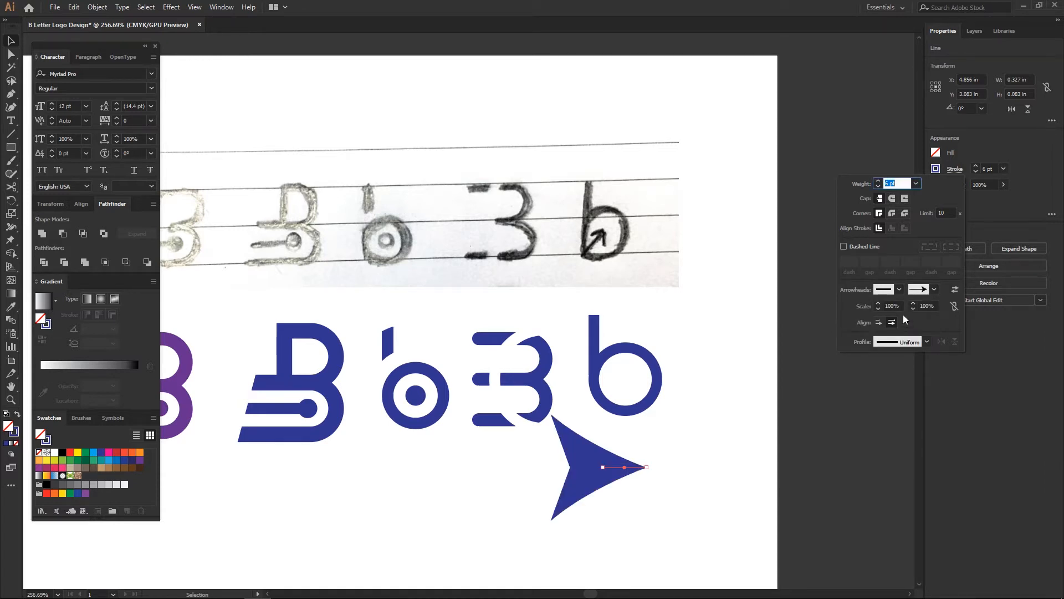
pyautogui.click(933, 289)
pyautogui.click(899, 330)
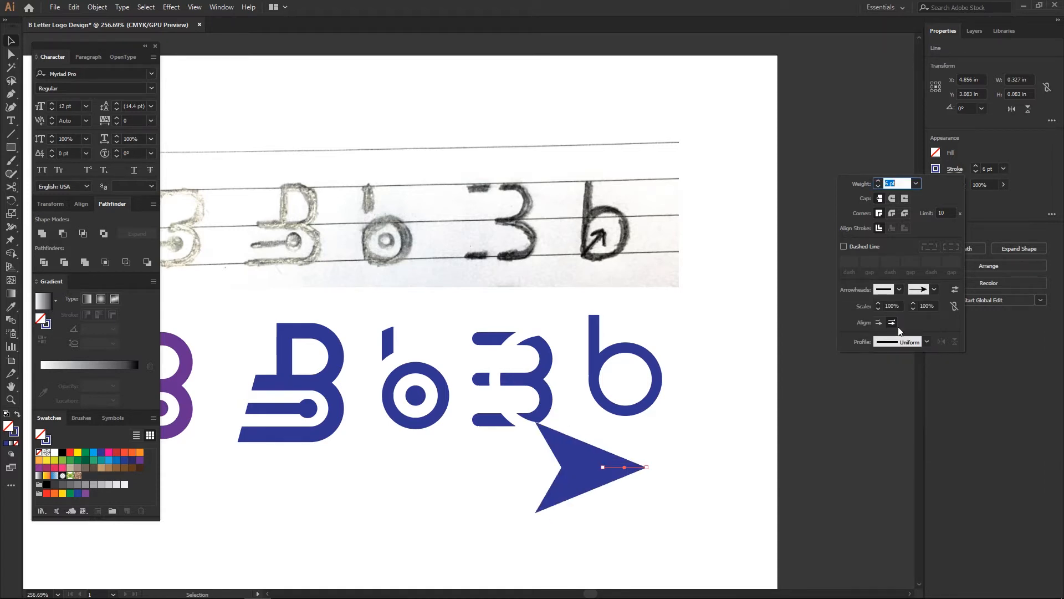
# Move the arrowhead line to the right below the b and expand its appearance into shapes.
pyautogui.moveTo(607, 473); pyautogui.dragTo(676, 472)
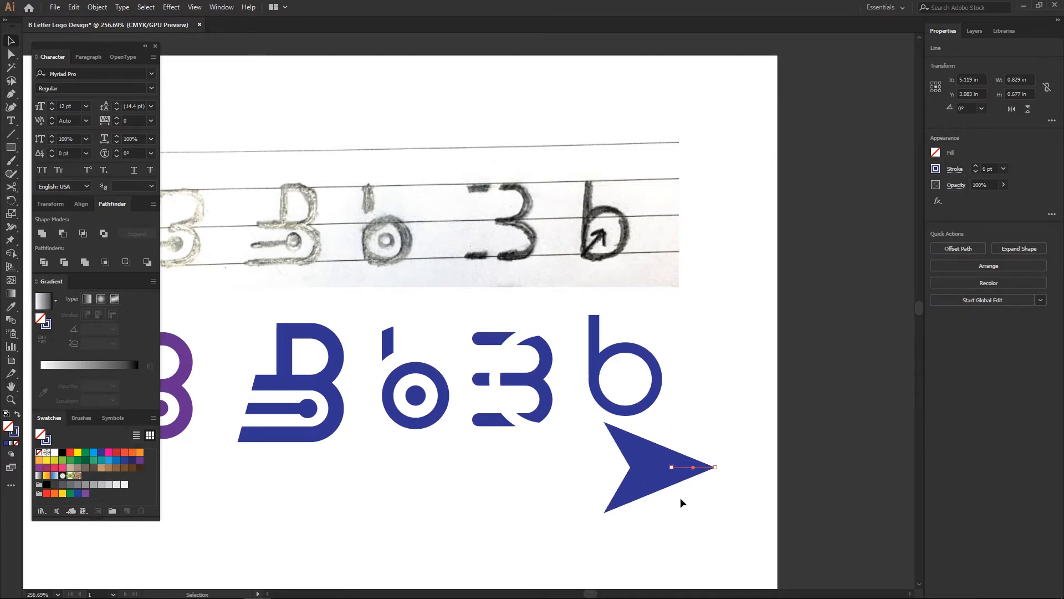
pyautogui.click(97, 6)
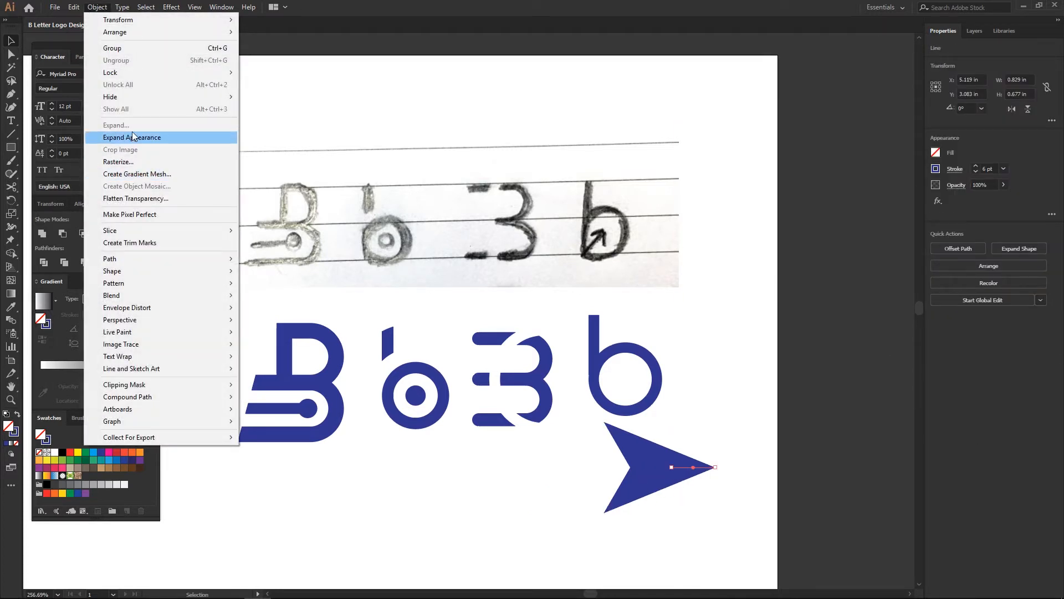
pyautogui.click(135, 138)
pyautogui.click(726, 483)
pyautogui.click(665, 469)
pyautogui.click(261, 457)
# Draw a thick horizontal line leftward from inside the arrowhead as the arrow's shaft.
pyautogui.click(11, 135)
pyautogui.moveTo(659, 467); pyautogui.dragTo(516, 468)
pyautogui.click(1003, 169)
pyautogui.click(1021, 295)
pyautogui.press('v')
pyautogui.click(707, 435)
pyautogui.moveTo(610, 510); pyautogui.dragTo(608, 511)
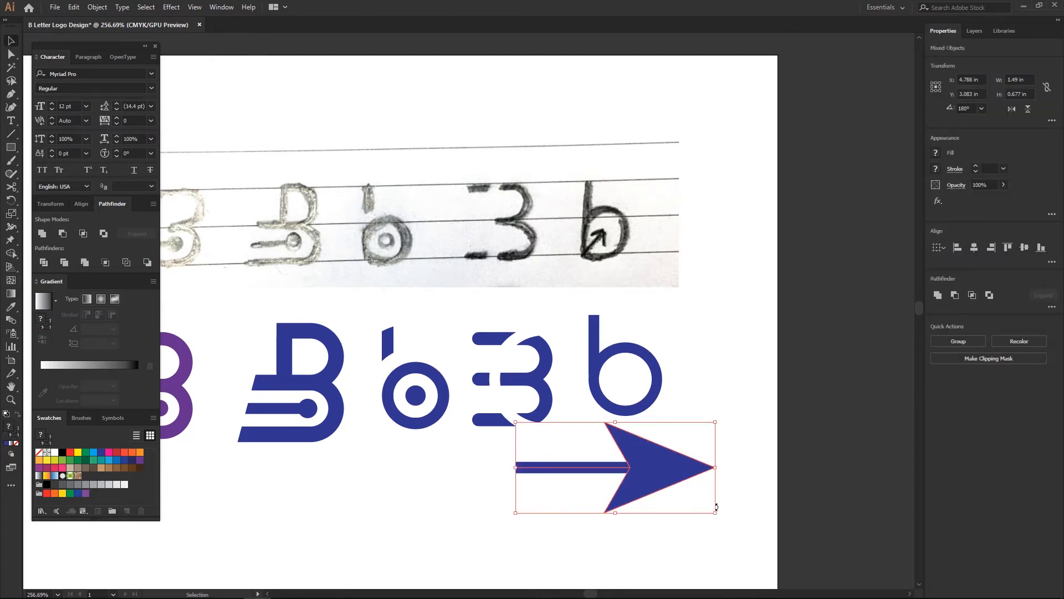
pyautogui.click(892, 260)
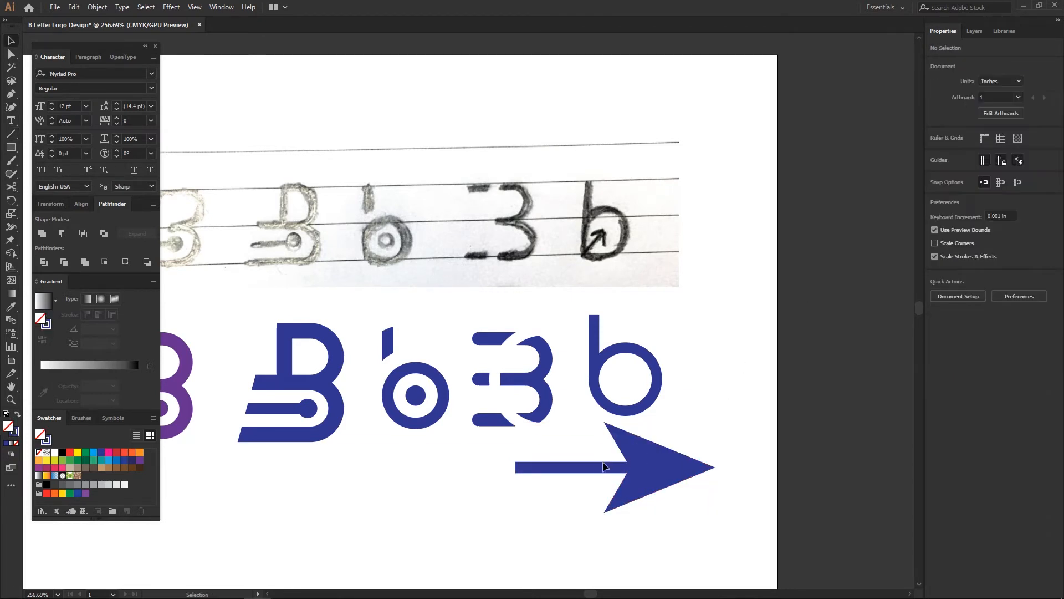
# Expand the stroked shaft line of the arrow into a filled shape.
pyautogui.click(605, 470)
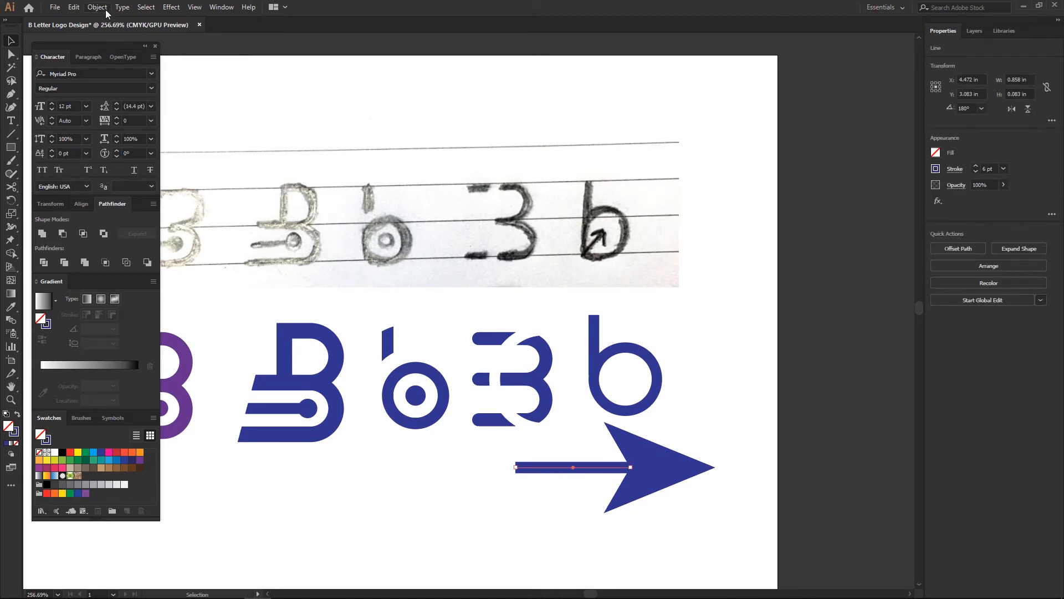
pyautogui.click(97, 7)
pyautogui.click(123, 129)
pyautogui.click(505, 361)
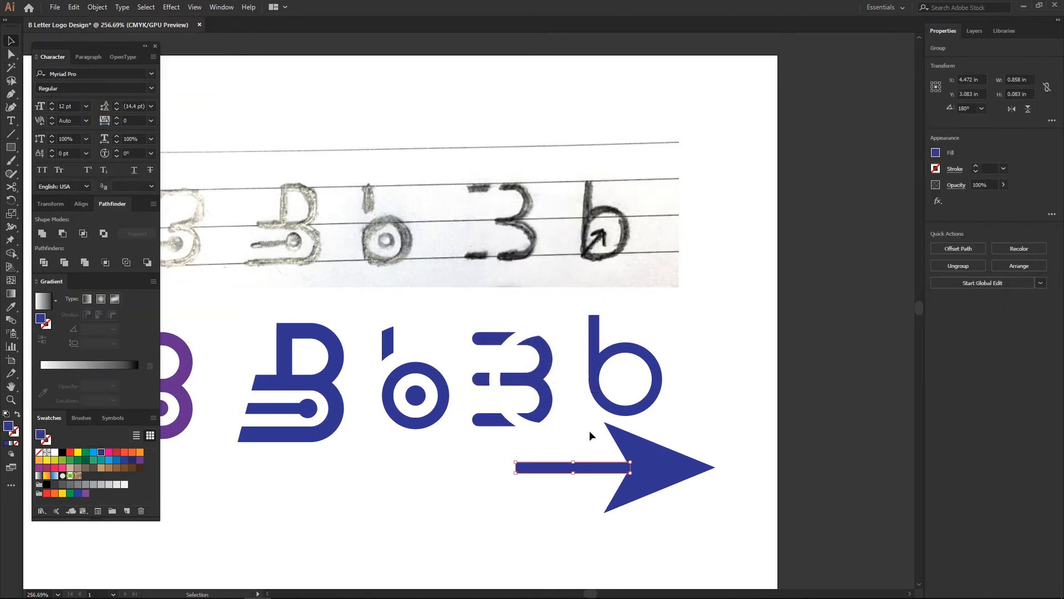
# Pull the arrowhead's tip back toward the shaft so the whole arrow is about 1.22 in long.
pyautogui.press('a')
pyautogui.moveTo(714, 468); pyautogui.dragTo(604, 517)
pyautogui.press('v')
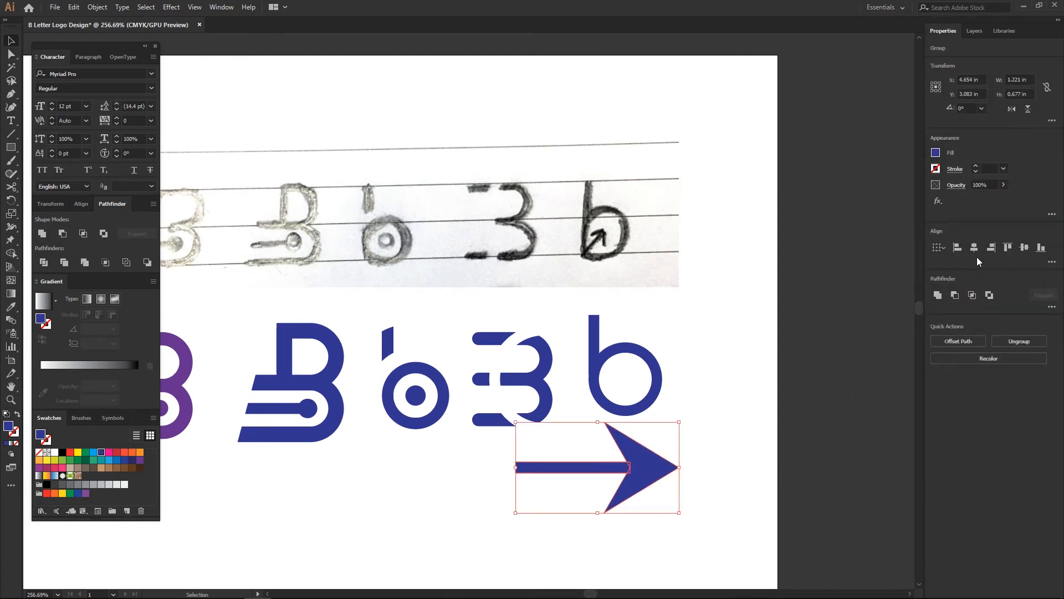
# Try uniting the thin shaft with the arrowhead and placing the arrow, scaled down and rotated 45°, inside the b's bowl.
pyautogui.click(938, 295)
pyautogui.moveTo(685, 420); pyautogui.dragTo(627, 380)
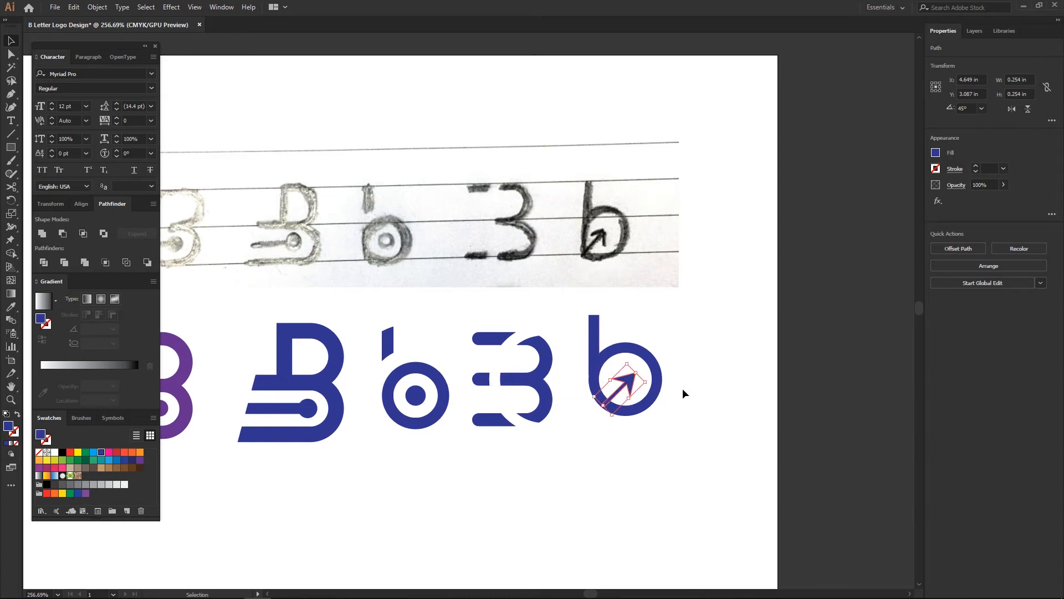
pyautogui.scroll(3, 652, 338)
pyautogui.press('a')
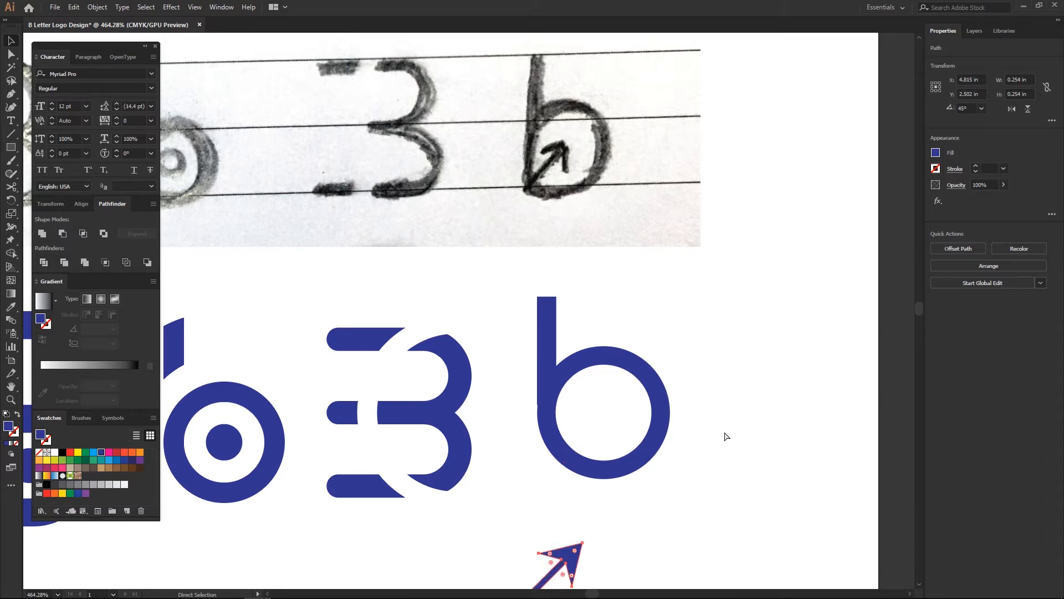
pyautogui.scroll(-6, 702, 397)
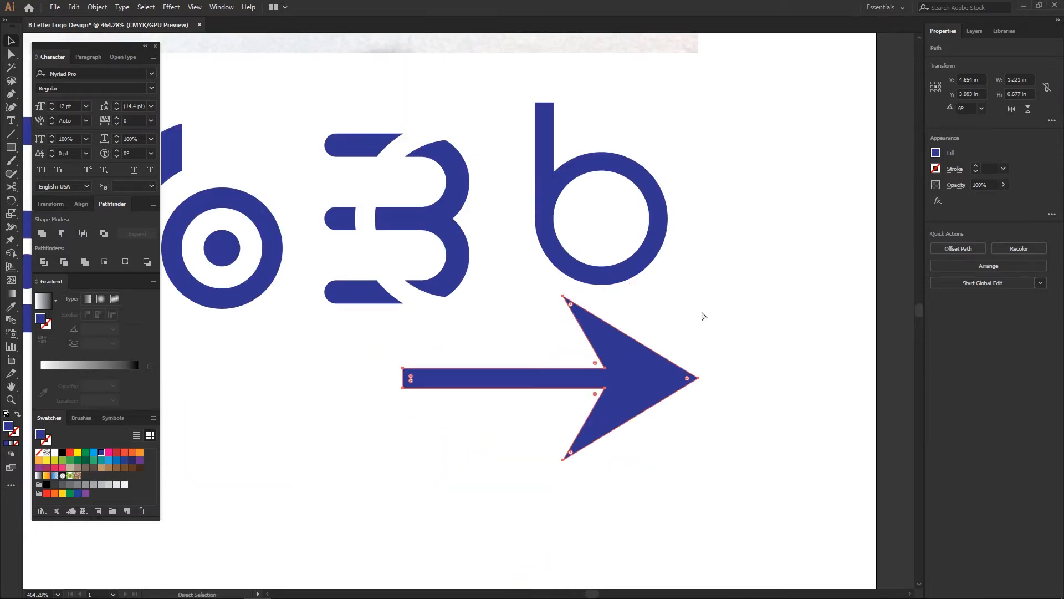
# Thicken the arrow's shaft evenly about its centre line and unite it with the arrowhead.
pyautogui.press('v')
pyautogui.click(532, 383)
pyautogui.moveTo(508, 388); pyautogui.dragTo(507, 397)
pyautogui.moveTo(715, 328); pyautogui.dragTo(551, 430)
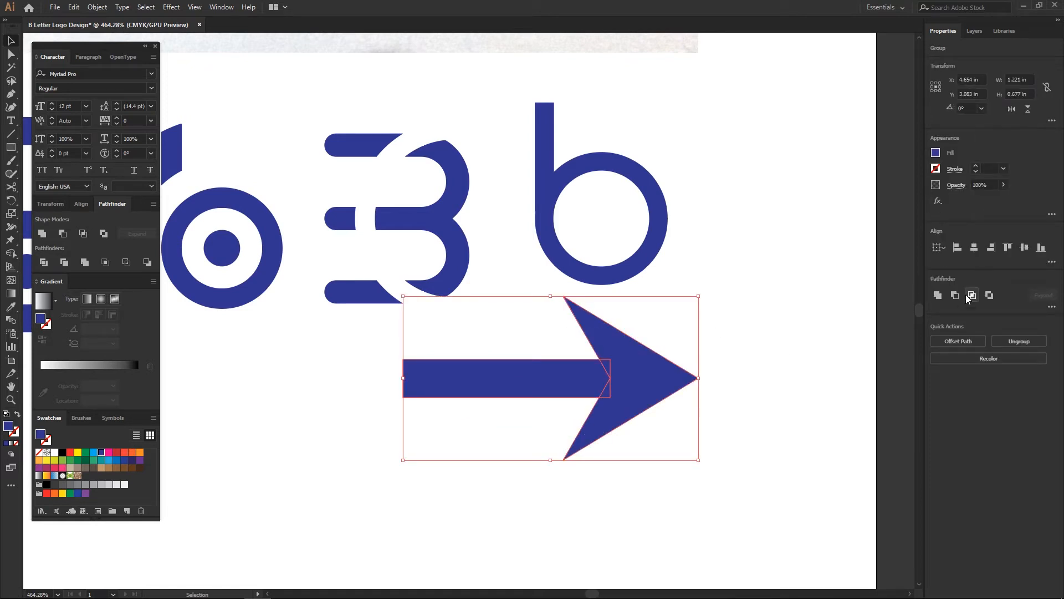
pyautogui.click(937, 295)
# Scale down the arrow, rotate it 45° and place it inside the b's bowl with its tail on the ring's lower left.
pyautogui.moveTo(718, 299); pyautogui.dragTo(598, 230)
pyautogui.keyDown('shift'); pyautogui.click(643, 178); pyautogui.keyUp('shift')
pyautogui.hotkey('ctrl', '8')
pyautogui.rightClick(734, 98)
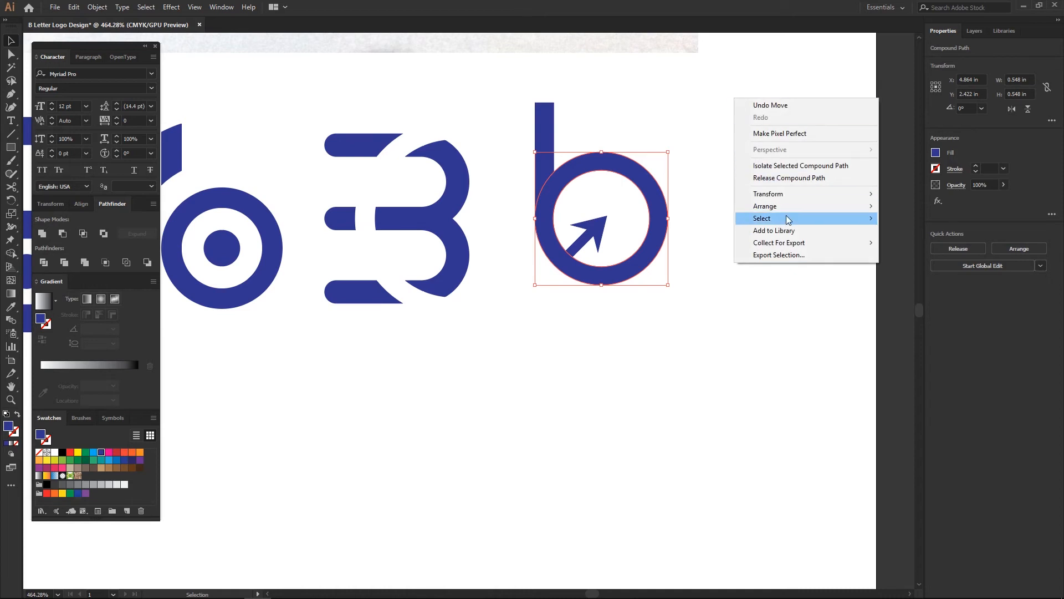
pyautogui.click(737, 280)
# Show the rulers and place a horizontal and a vertical guide through the centre of the b's ring.
pyautogui.rightClick(724, 248)
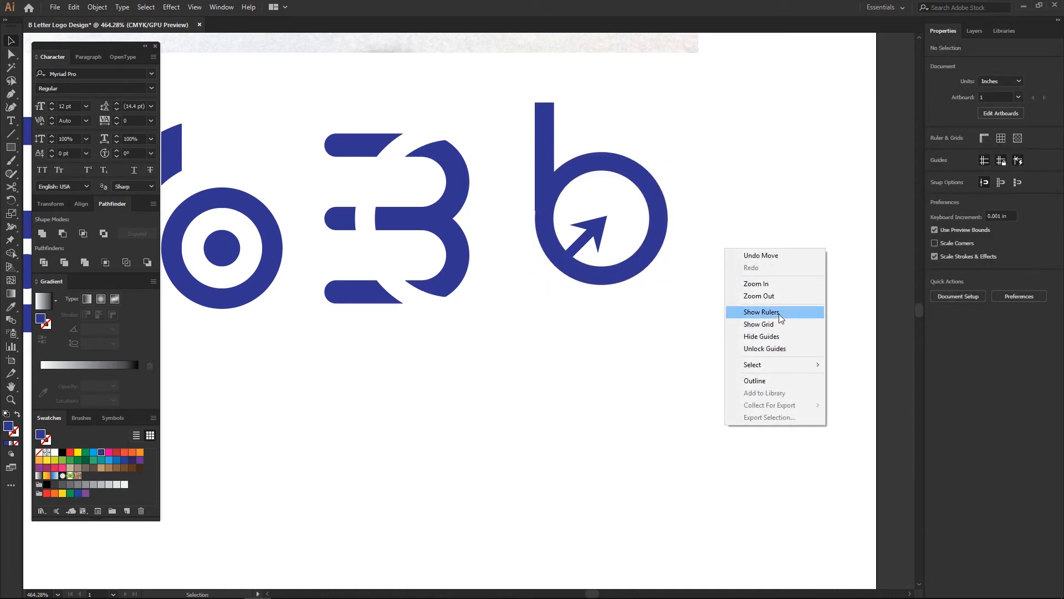
pyautogui.click(777, 313)
pyautogui.click(660, 183)
pyautogui.moveTo(701, 44); pyautogui.dragTo(668, 218)
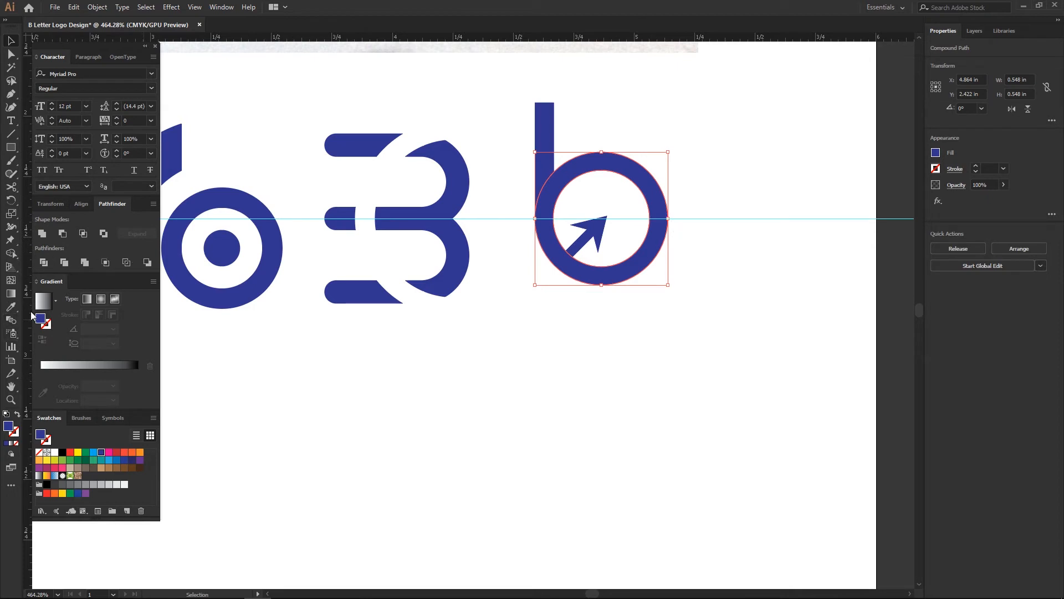
pyautogui.moveTo(544, 191); pyautogui.dragTo(623, 175)
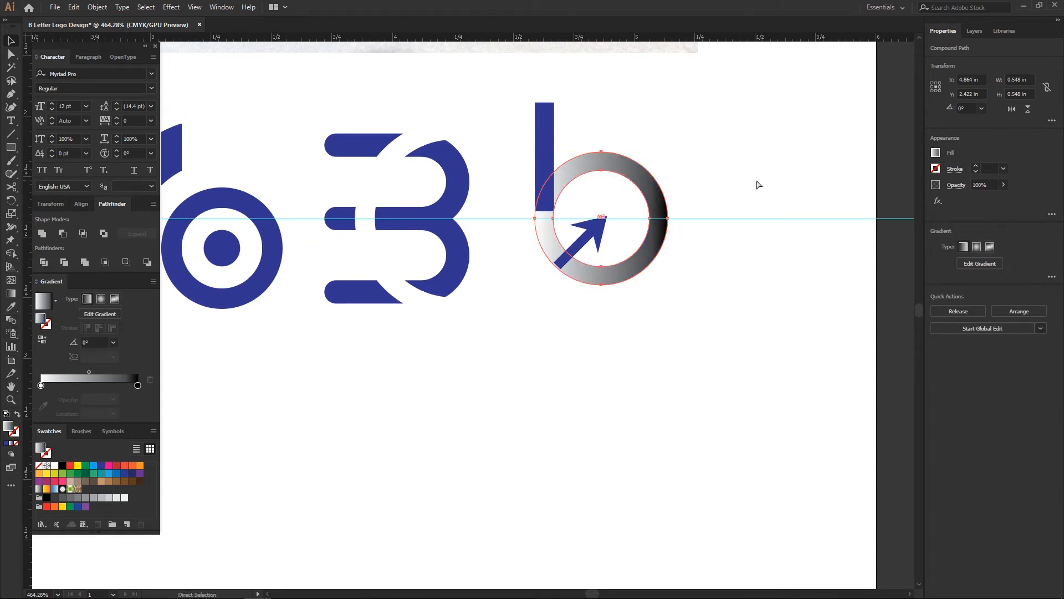
pyautogui.hotkey('ctrl', 'z')
pyautogui.moveTo(495, 186); pyautogui.dragTo(603, 173)
# Resize the arrow to about 0.198 in wide and high and position its tip at the crossing of the two guides.
pyautogui.scroll(4, 594, 313)
pyautogui.click(607, 223)
pyautogui.moveTo(678, 151)
pyautogui.mouseDown()
pyautogui.moveTo(651, 163)
pyautogui.moveTo(685, 148)
pyautogui.mouseUp()
pyautogui.moveTo(654, 200); pyautogui.dragTo(655, 186)
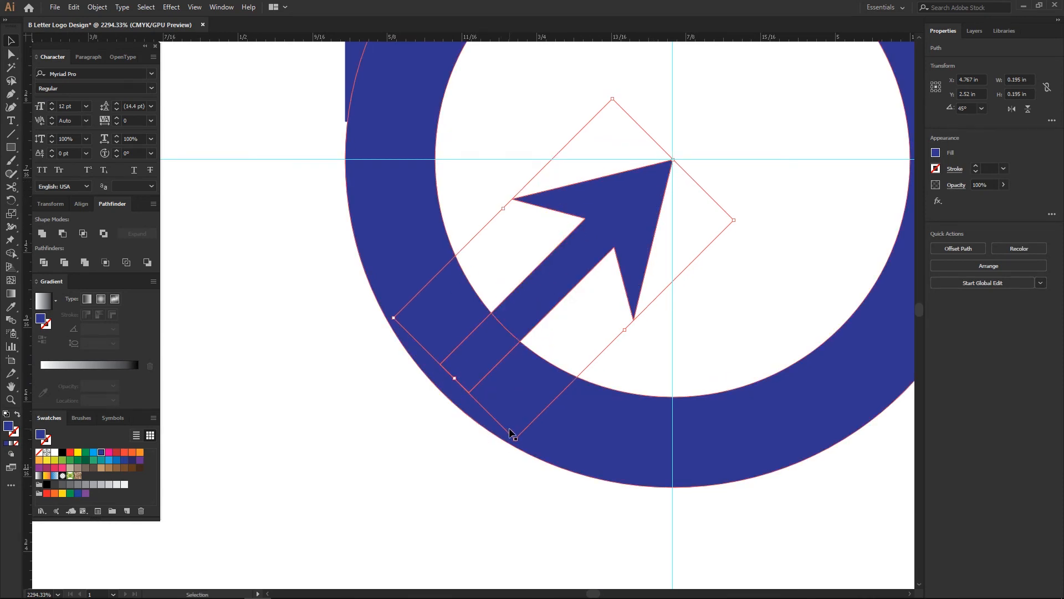
pyautogui.moveTo(514, 439); pyautogui.dragTo(515, 447)
pyautogui.press('Up')
pyautogui.click(652, 375)
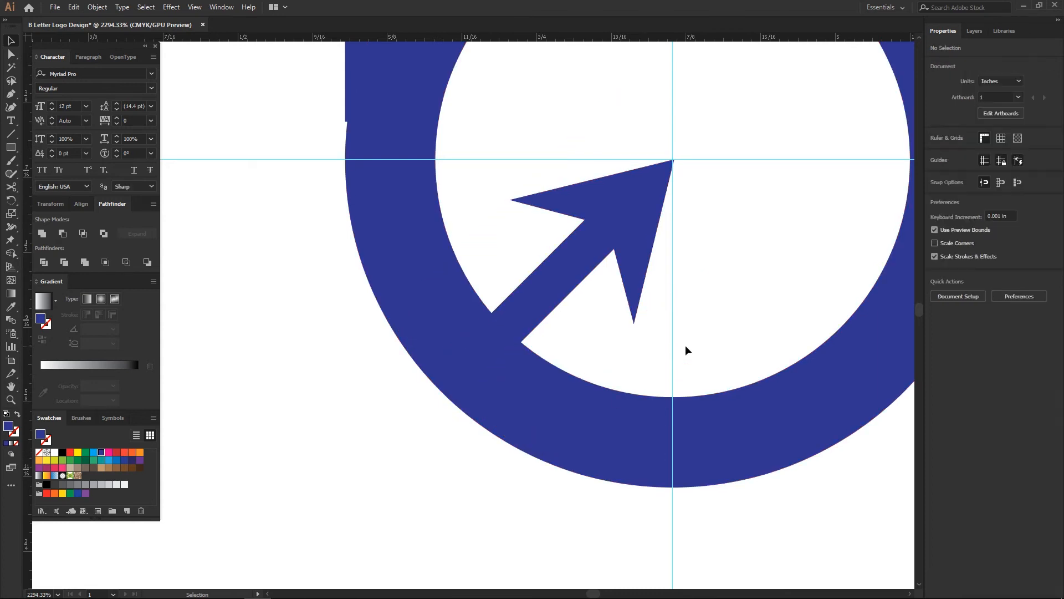
# Shift the arrow diagonally up and right past the ring's centre and unite it with the b's shapes.
pyautogui.hotkey('ctrl', '-')
pyautogui.hotkey('ctrl', '-')
pyautogui.hotkey('ctrl', '-')
pyautogui.hotkey('ctrl', '-')
pyautogui.hotkey('ctrl', '-')
pyautogui.hotkey('ctrl', '-')
pyautogui.moveTo(552, 282)
pyautogui.mouseDown()
pyautogui.moveTo(579, 477)
pyautogui.moveTo(529, 483)
pyautogui.moveTo(538, 481)
pyautogui.mouseUp()
pyautogui.click(526, 493)
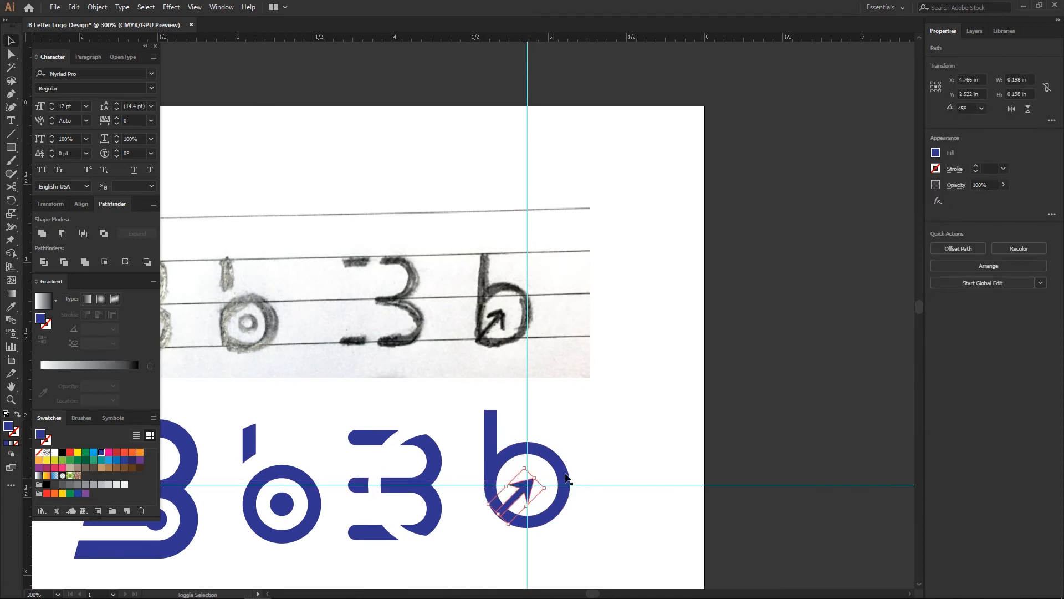
pyautogui.click(539, 484)
pyautogui.moveTo(503, 534); pyautogui.dragTo(511, 504)
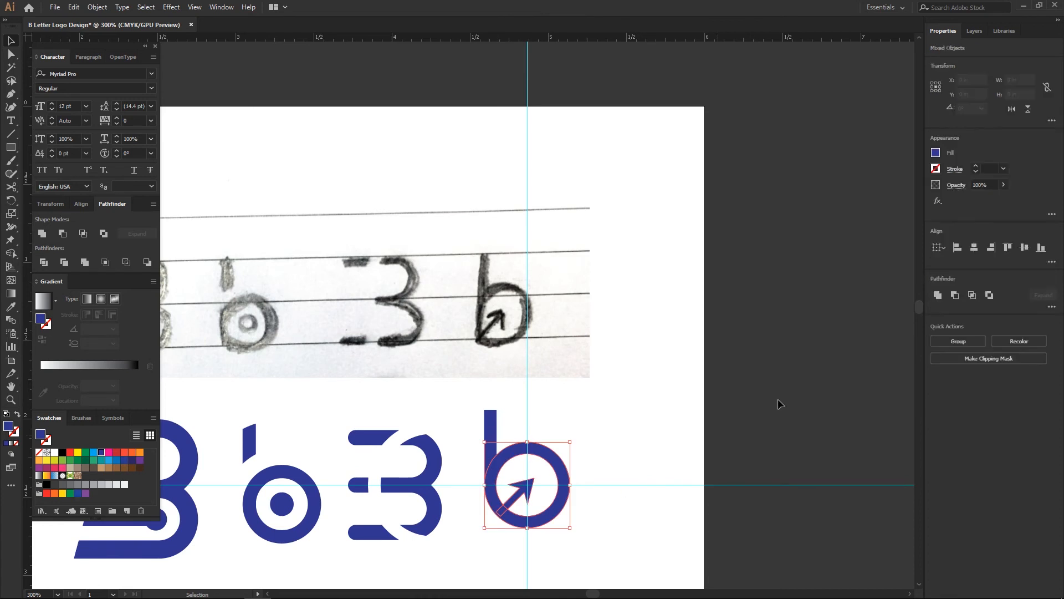
pyautogui.click(634, 444)
# Align all five logos to each other by their vertical centres.
pyautogui.hotkey('ctrl', '-')
pyautogui.hotkey('ctrl', '-')
pyautogui.moveTo(577, 477); pyautogui.dragTo(200, 407)
pyautogui.click(1020, 249)
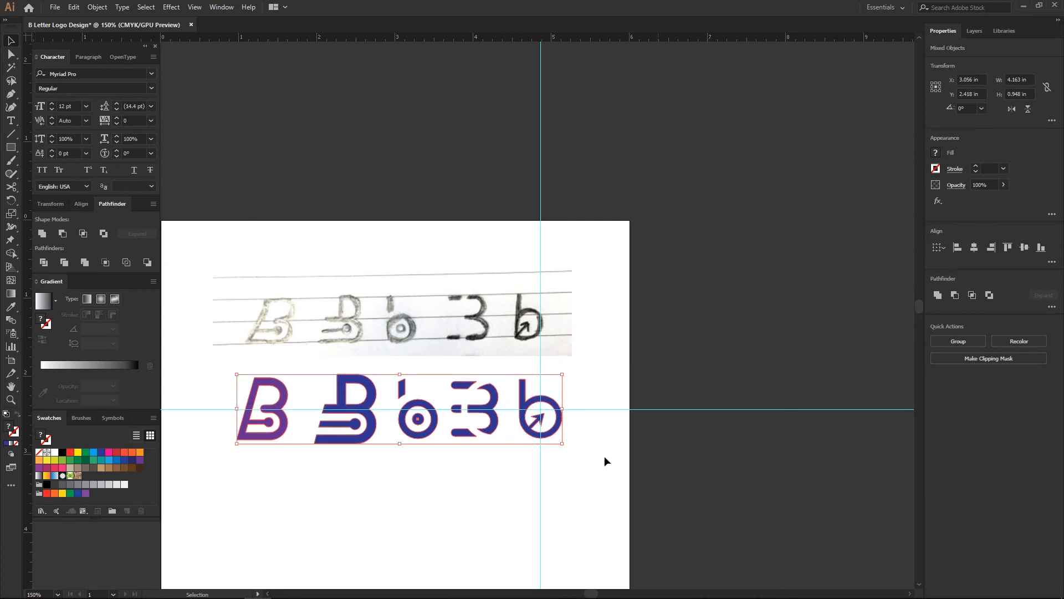
pyautogui.click(527, 464)
# Hide the guides on the artboard.
pyautogui.hscroll(-2, 609, 459)
pyautogui.rightClick(610, 459)
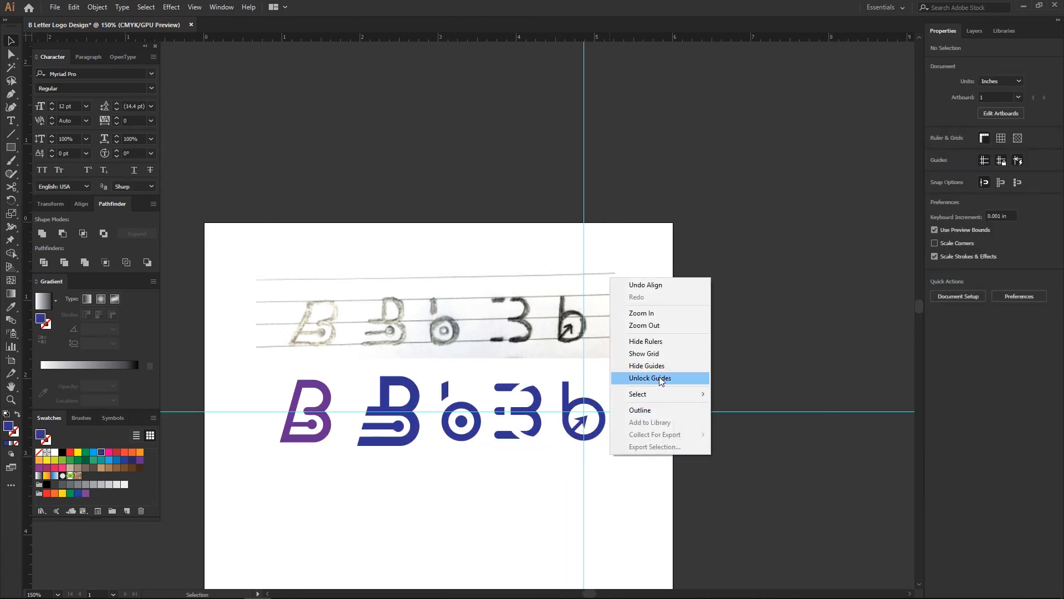
pyautogui.click(646, 366)
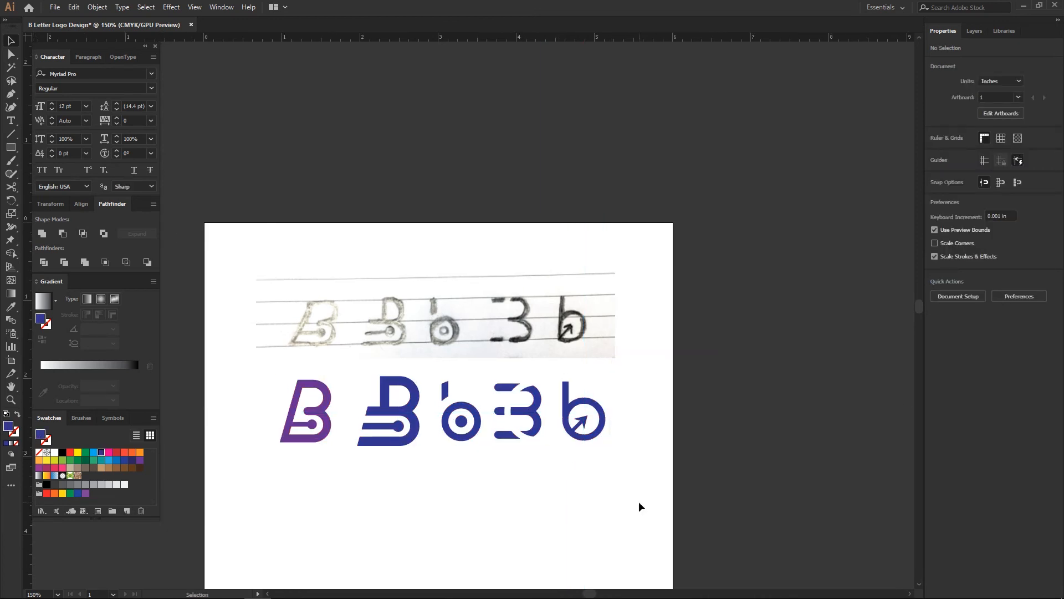
# Round the tip of the arrowhead in the last b with a 0.01 in corner radius.
pyautogui.click(580, 412)
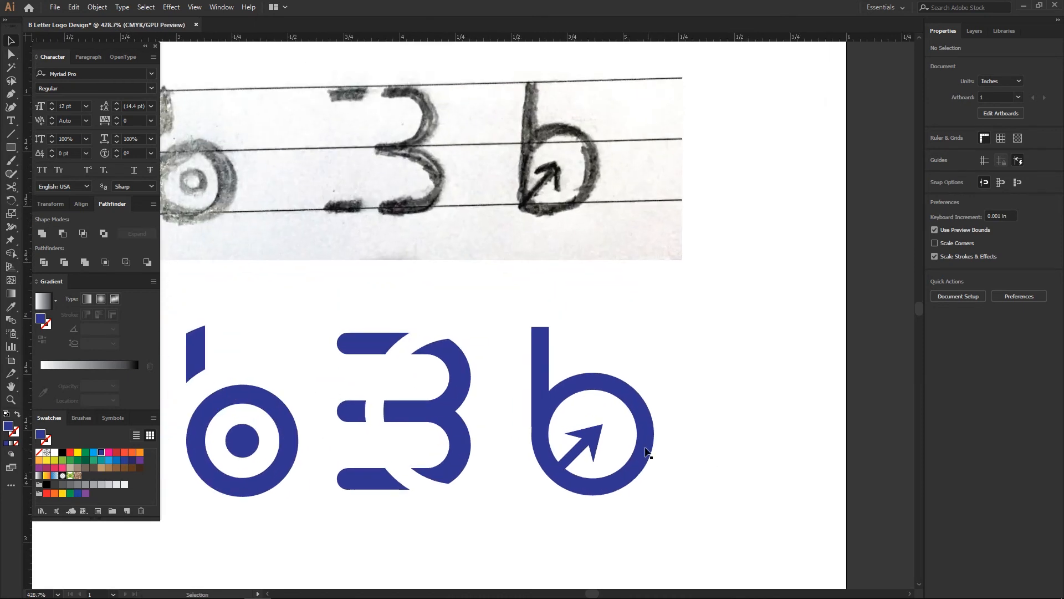
pyautogui.press('a')
pyautogui.click(603, 431)
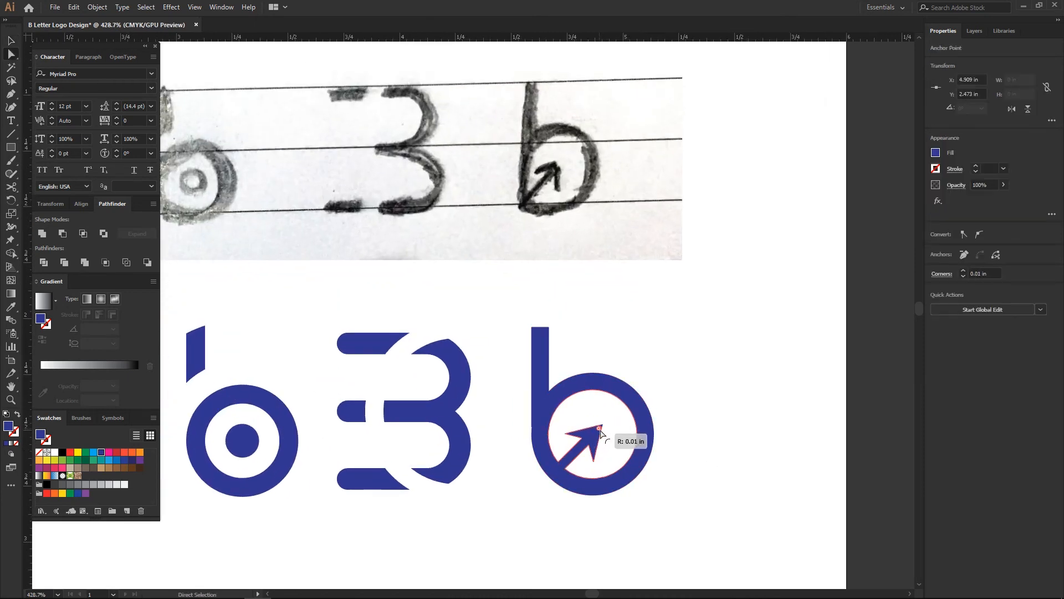
pyautogui.click(704, 406)
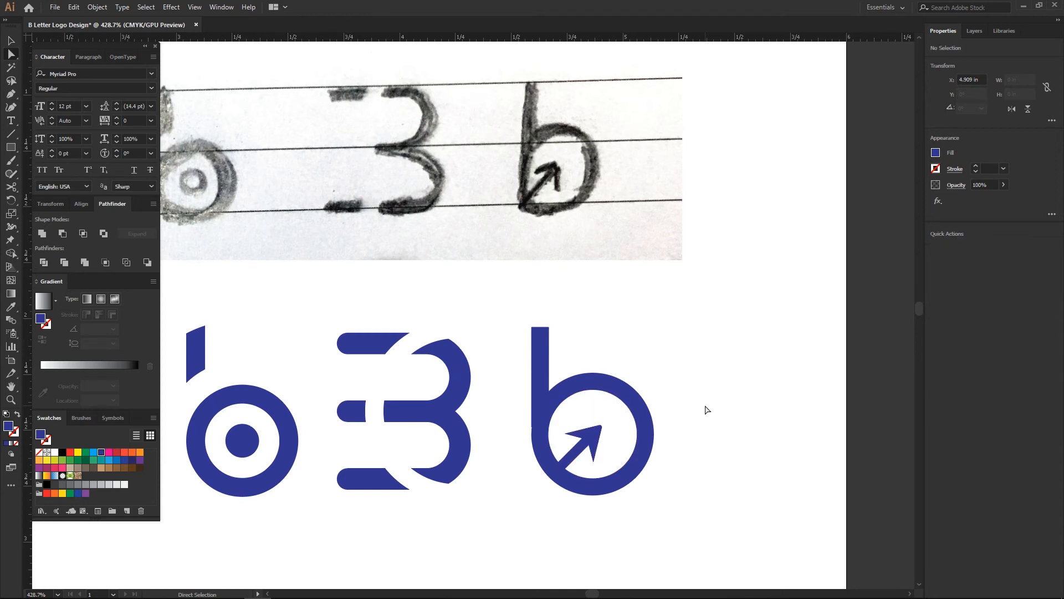
# Scale down the first and second B logos to match the height of the other three.
pyautogui.hotkey('ctrl', '-')
pyautogui.hotkey('ctrl', '-')
pyautogui.hotkey('ctrl', '-')
pyautogui.moveTo(551, 410); pyautogui.dragTo(668, 440)
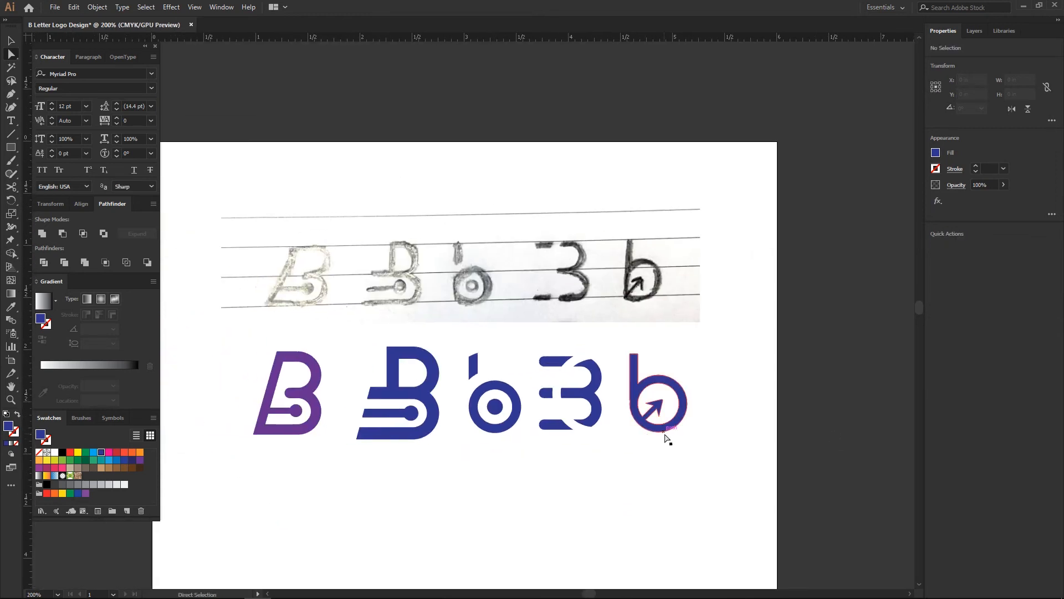
pyautogui.press('v')
pyautogui.moveTo(614, 468); pyautogui.dragTo(668, 473)
pyautogui.moveTo(261, 348); pyautogui.dragTo(754, 448)
pyautogui.click(691, 492)
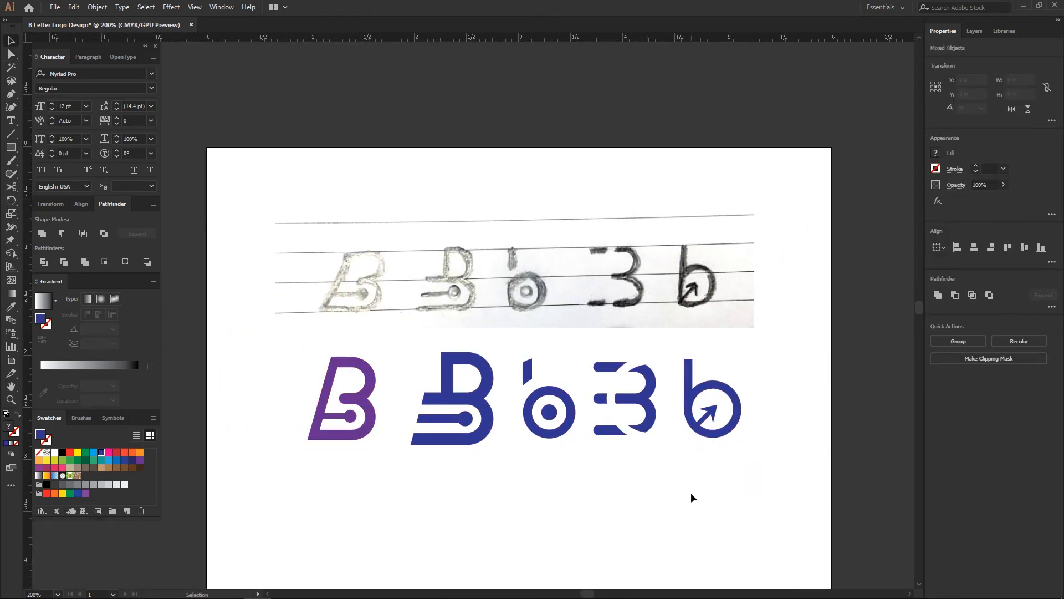
pyautogui.moveTo(269, 351); pyautogui.dragTo(485, 436)
pyautogui.click(478, 452)
pyautogui.click(484, 440)
pyautogui.click(374, 421)
pyautogui.moveTo(377, 439); pyautogui.dragTo(373, 436)
# Distribute the five logos evenly by their horizontal centres.
pyautogui.moveTo(293, 354); pyautogui.dragTo(776, 467)
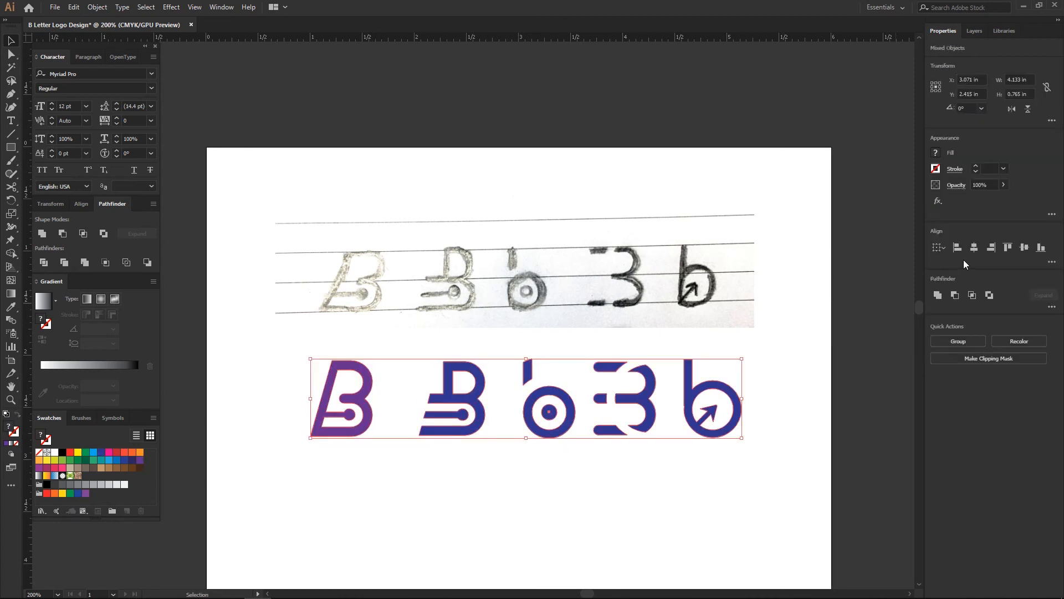
pyautogui.click(79, 204)
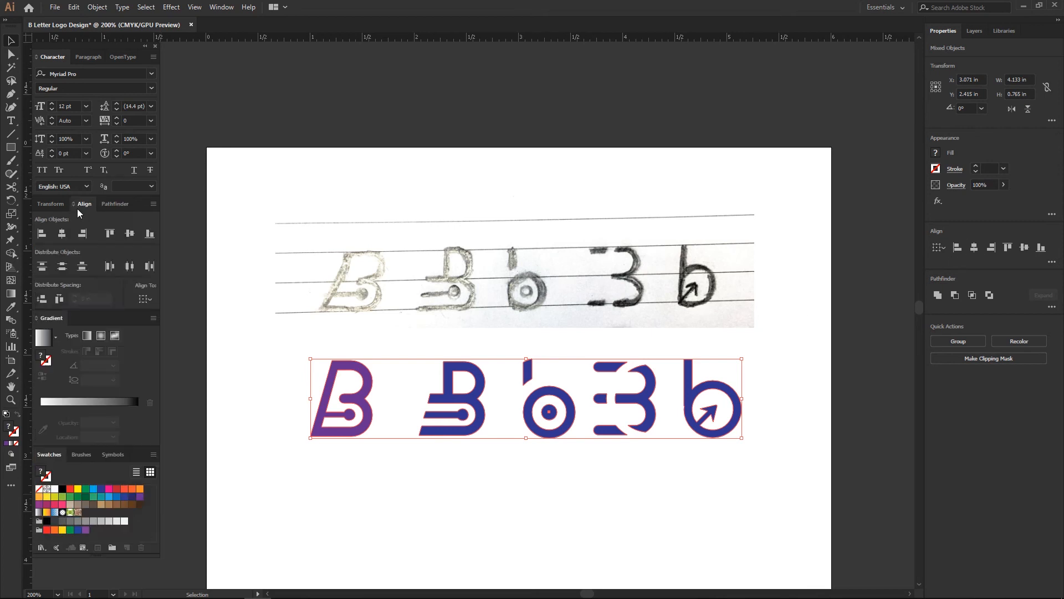
pyautogui.click(129, 265)
pyautogui.click(552, 474)
pyautogui.moveTo(768, 483); pyautogui.dragTo(253, 333)
pyautogui.rightClick(507, 407)
pyautogui.click(533, 474)
pyautogui.click(526, 477)
pyautogui.rightClick(545, 413)
pyautogui.click(574, 510)
# Recolour the third logo red-orange, the fourth yellow-orange and the fifth light blue.
pyautogui.click(541, 427)
pyautogui.click(124, 488)
pyautogui.click(602, 428)
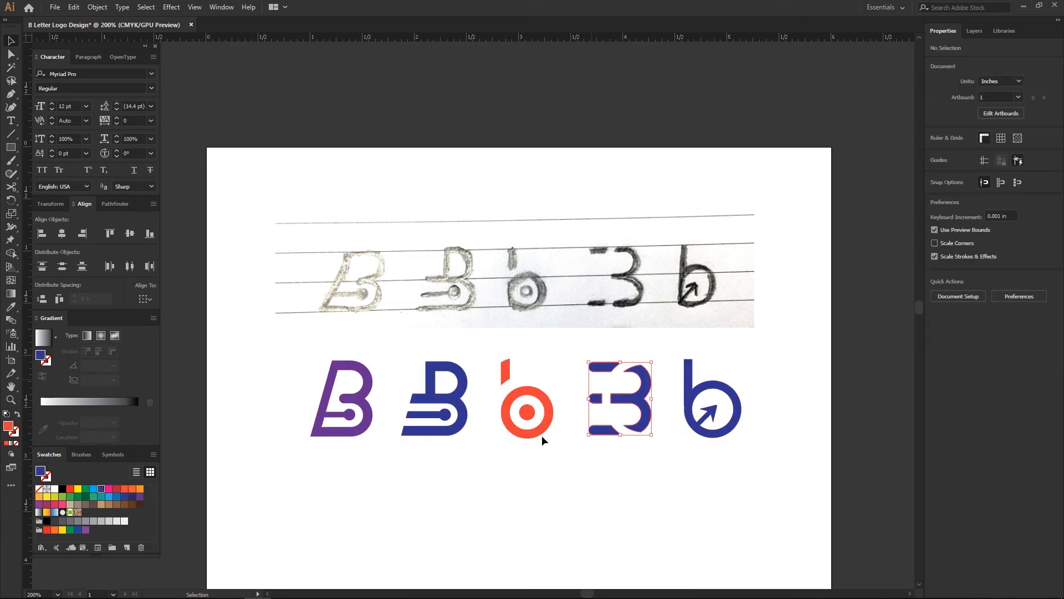
pyautogui.click(38, 497)
pyautogui.click(791, 488)
pyautogui.click(725, 436)
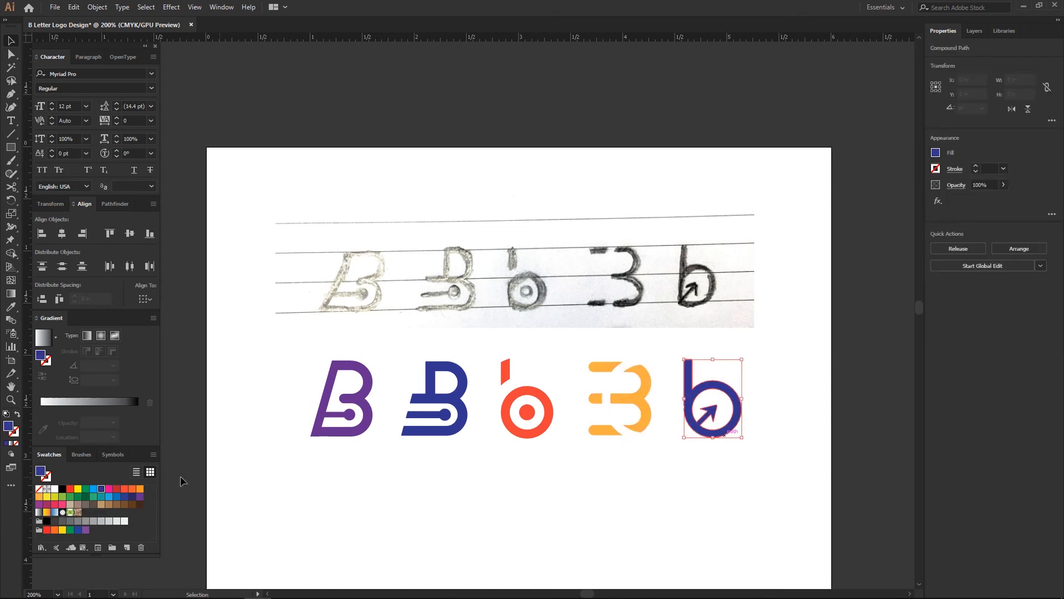
pyautogui.click(109, 496)
pyautogui.click(603, 487)
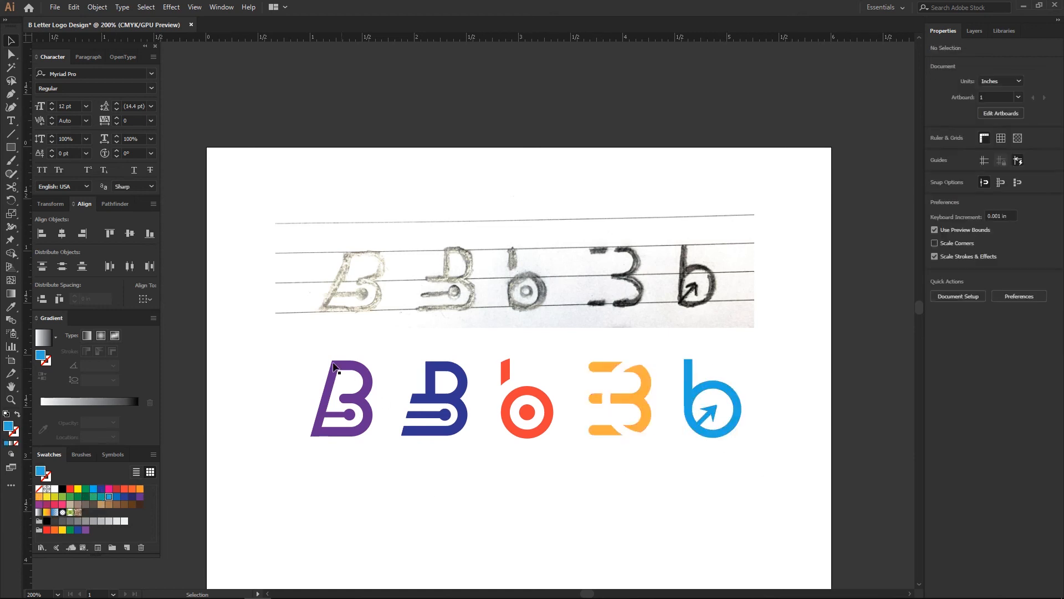
# Save the document as the Illustrator file B Letter Logo Design.ai in the B Logo folder.
pyautogui.moveTo(306, 352); pyautogui.dragTo(767, 473)
pyautogui.press('a')
pyautogui.click(762, 481)
pyautogui.scroll(-1, 726, 477)
pyautogui.hotkey('ctrl', 'shift', 's')
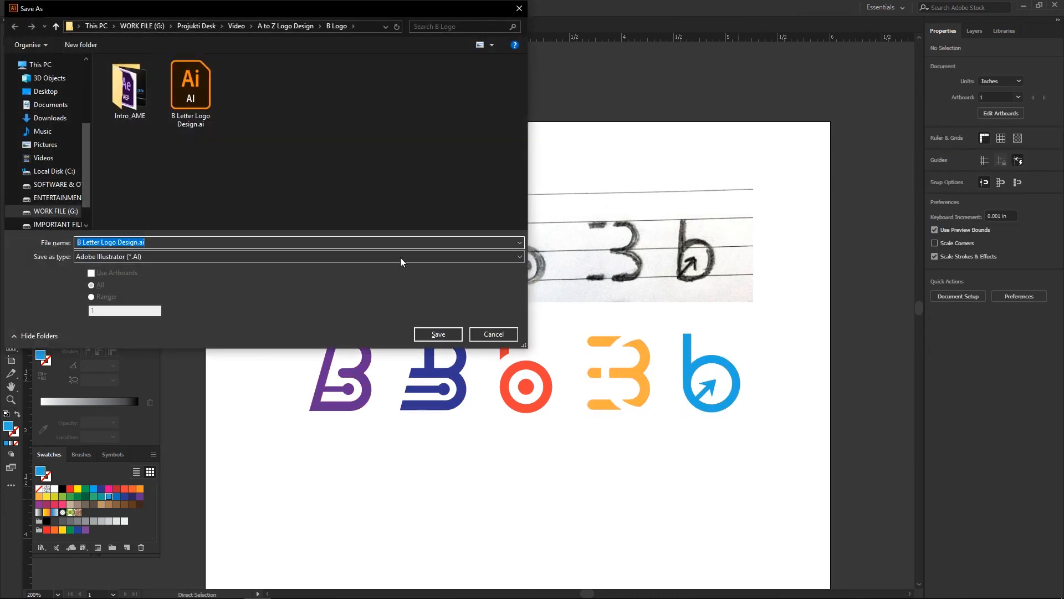
pyautogui.click(438, 335)
pyautogui.click(556, 344)
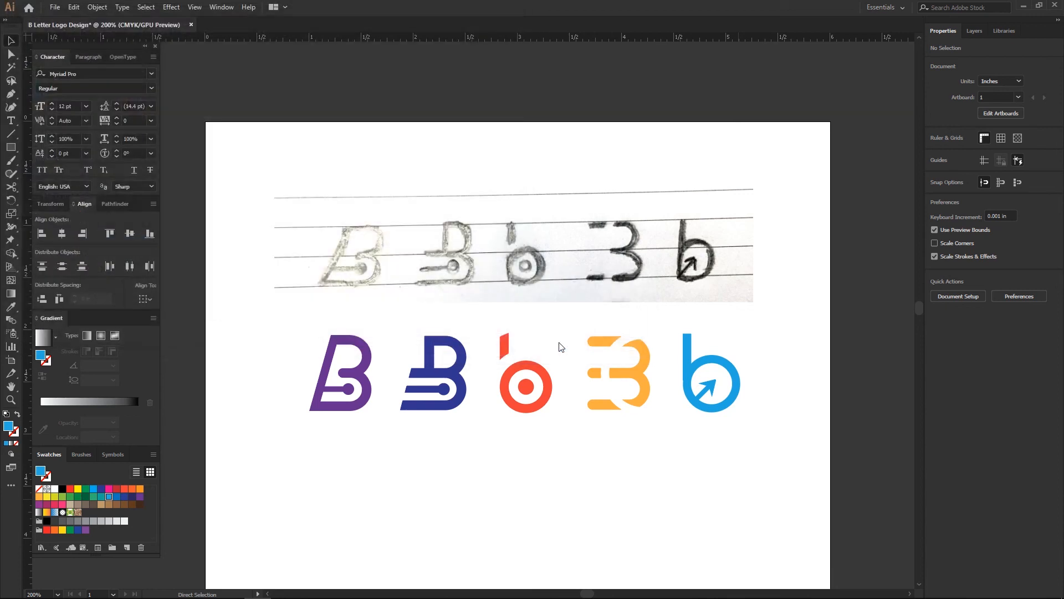
pyautogui.click(584, 449)
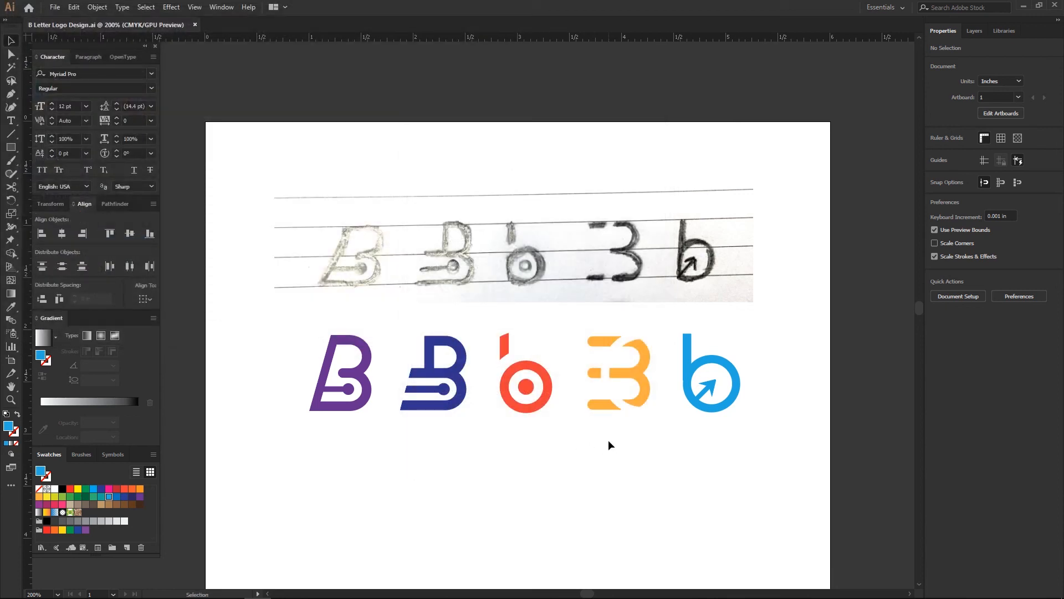
# Minimize the application window to show the desktop.
pyautogui.scroll(-4, 694, 453)
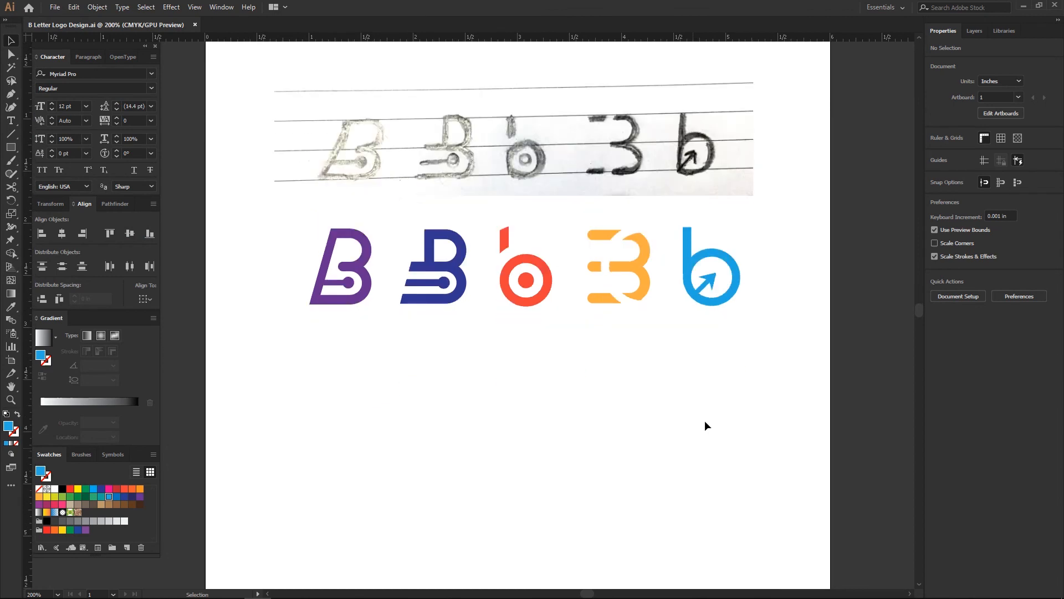
pyautogui.click(1023, 7)
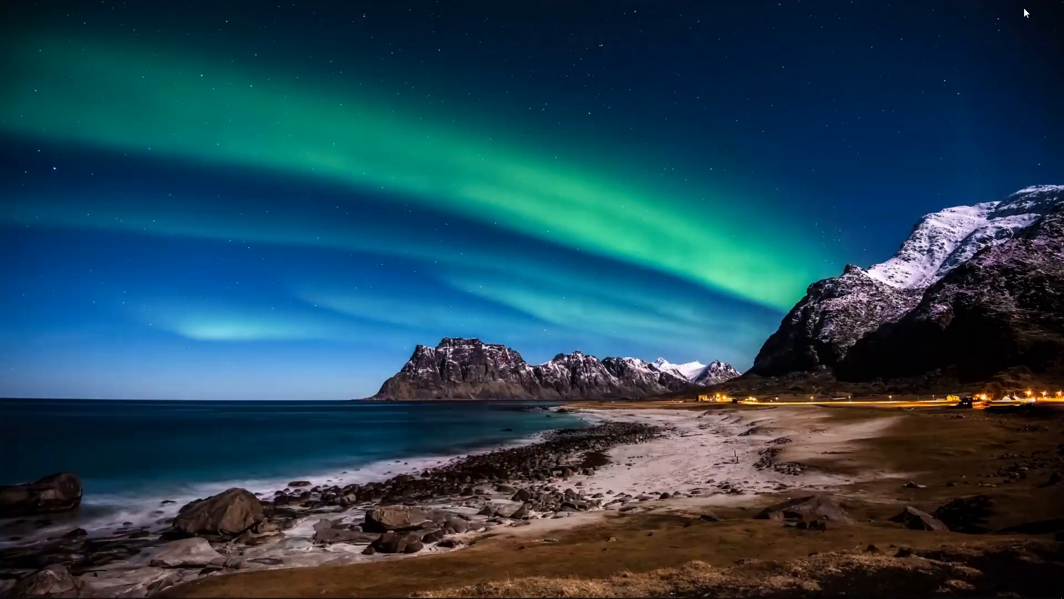